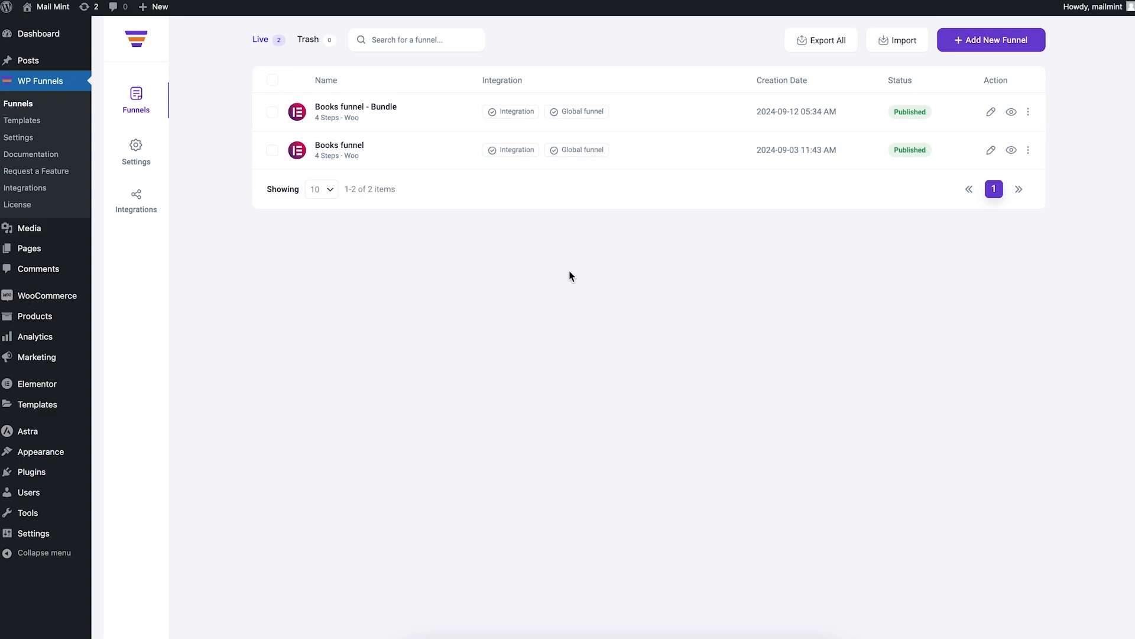
Step: Create a blank from-scratch funnel named 'Funnel for relevant guides'
left_click(957, 45)
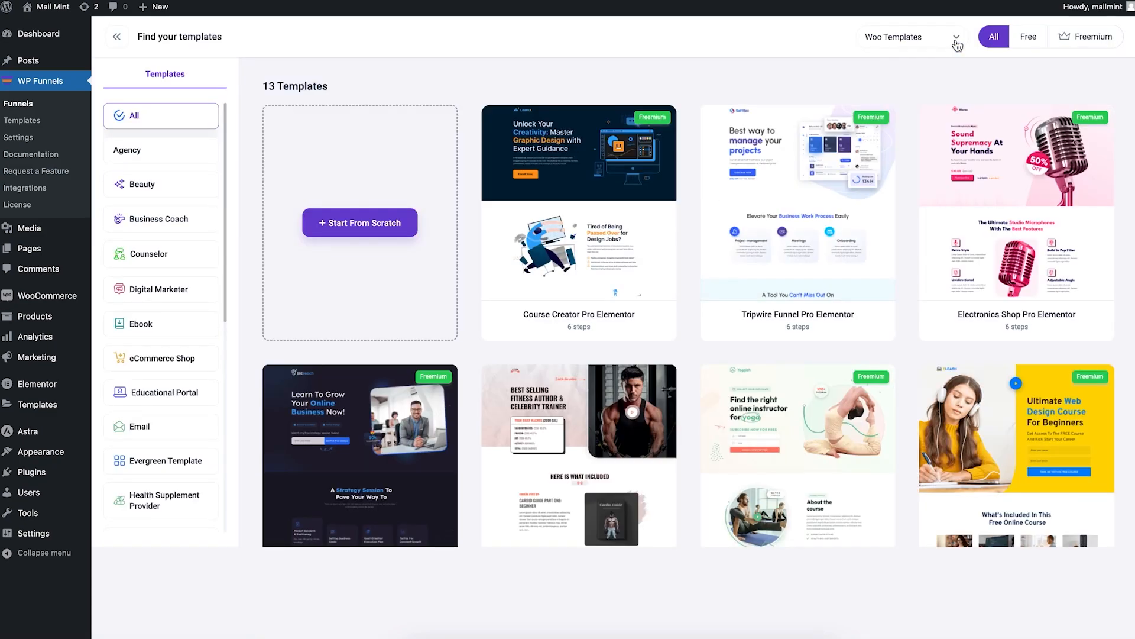
left_click(381, 232)
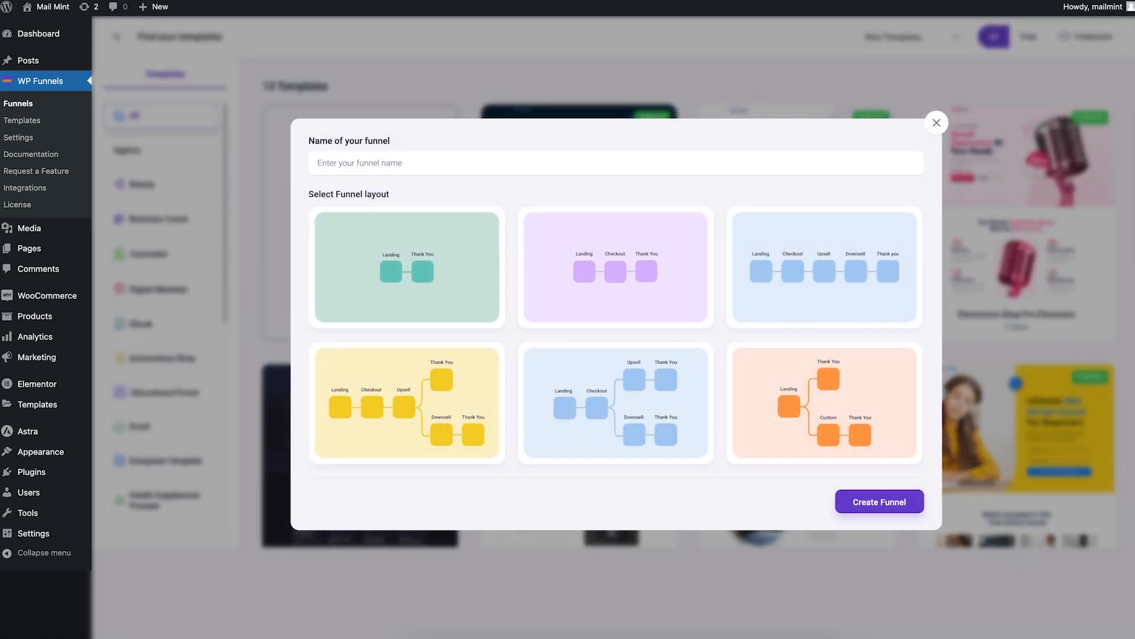
type("Funnel for relevant gu8")
left_click(887, 504)
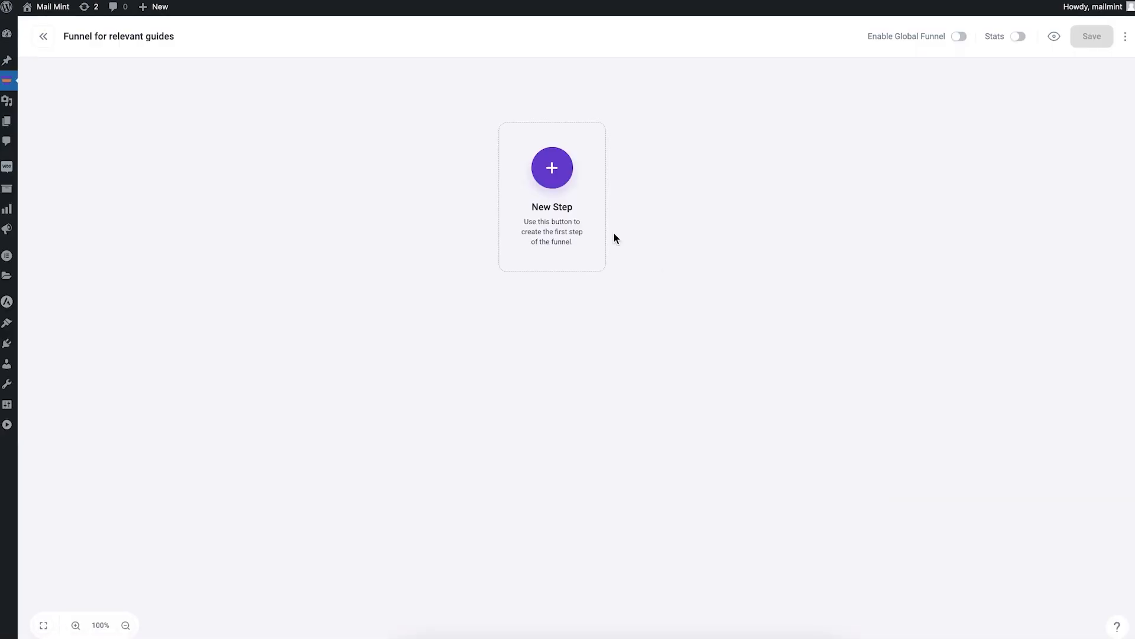
Step: Add Landing and Checkout steps from the Course Creator templates
left_click(551, 169)
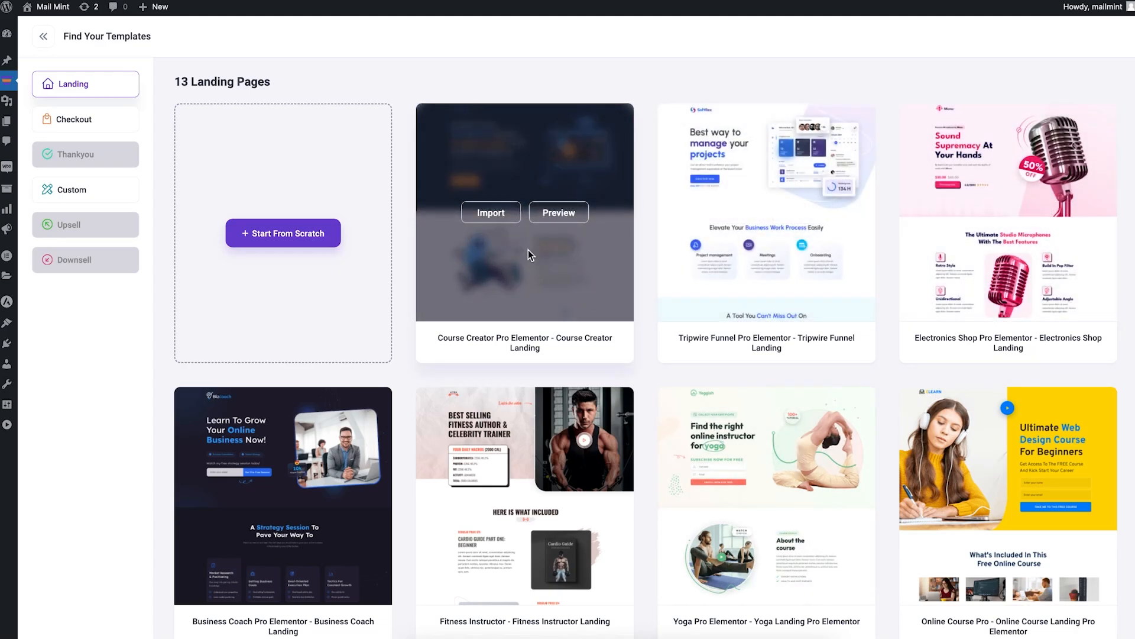
left_click(486, 212)
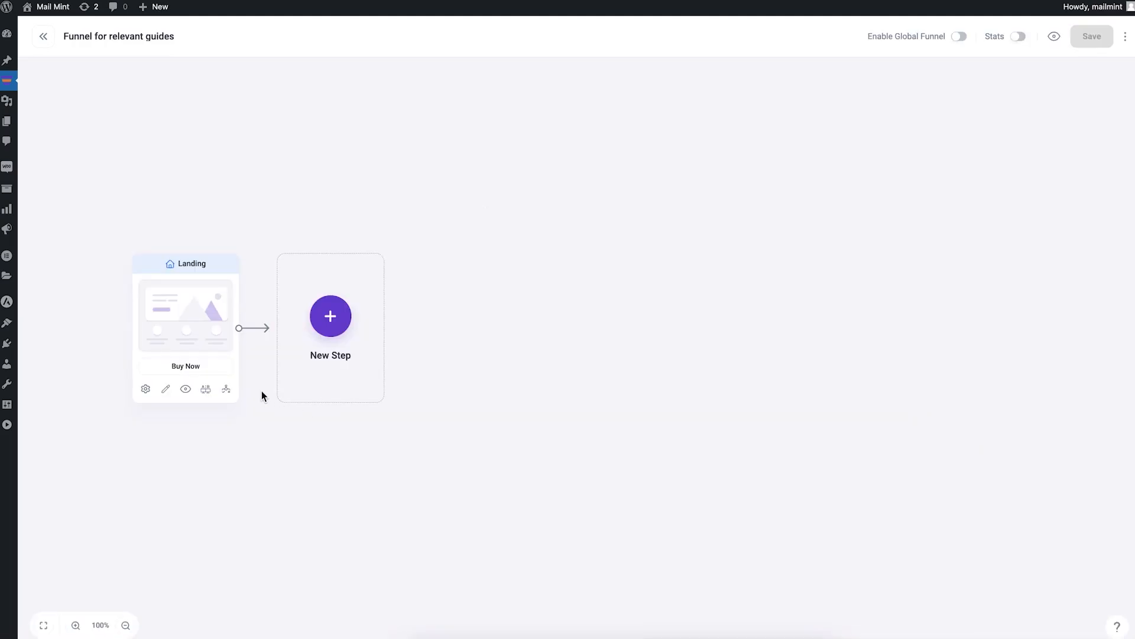
left_click(330, 317)
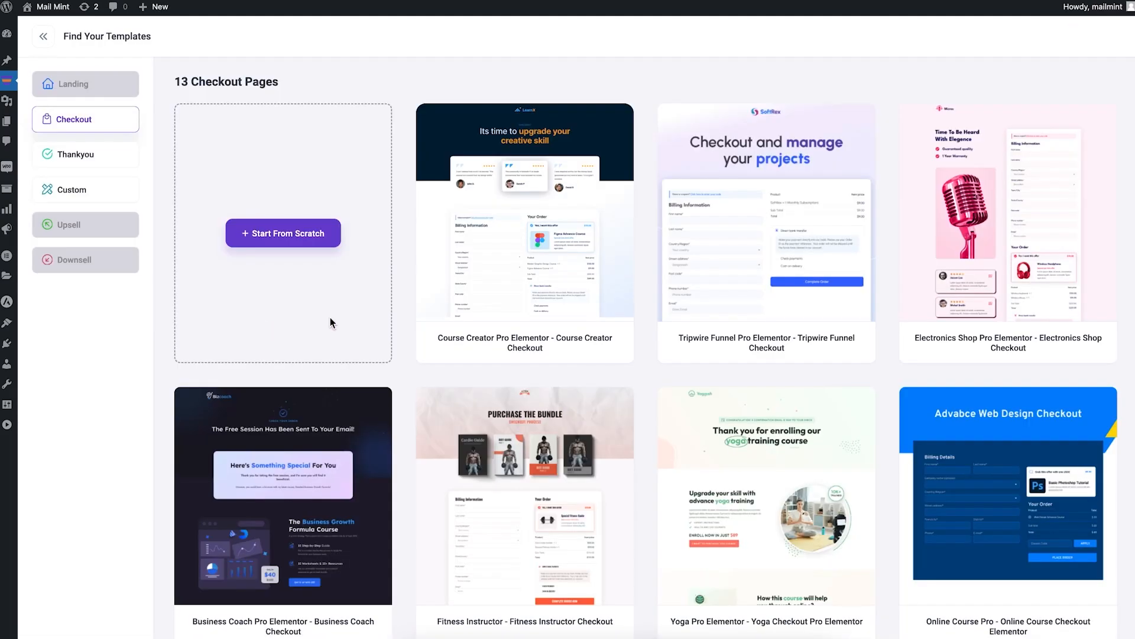
left_click(479, 213)
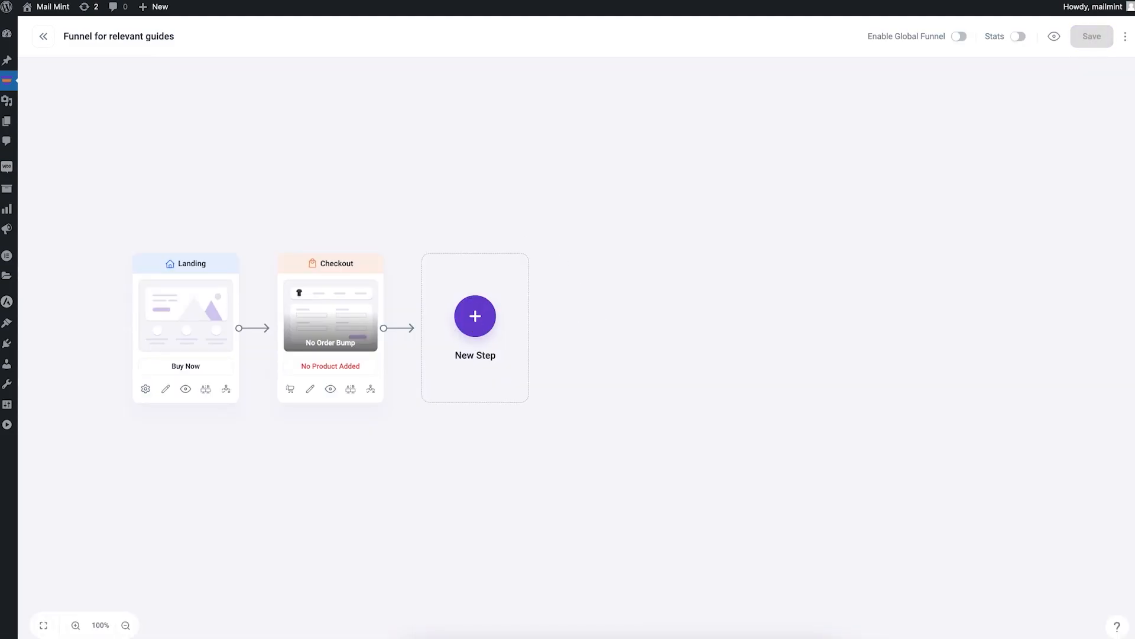
Step: Add two Upsell steps from the Course Creator upsell template
left_click(474, 322)
mouse_move(456, 243)
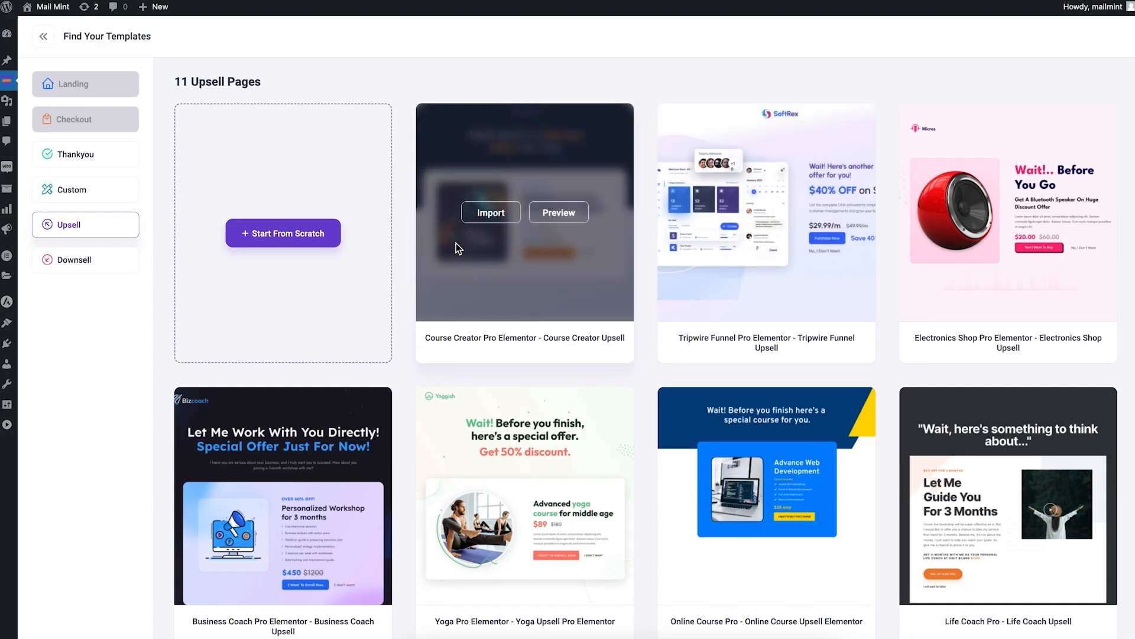
left_click(505, 217)
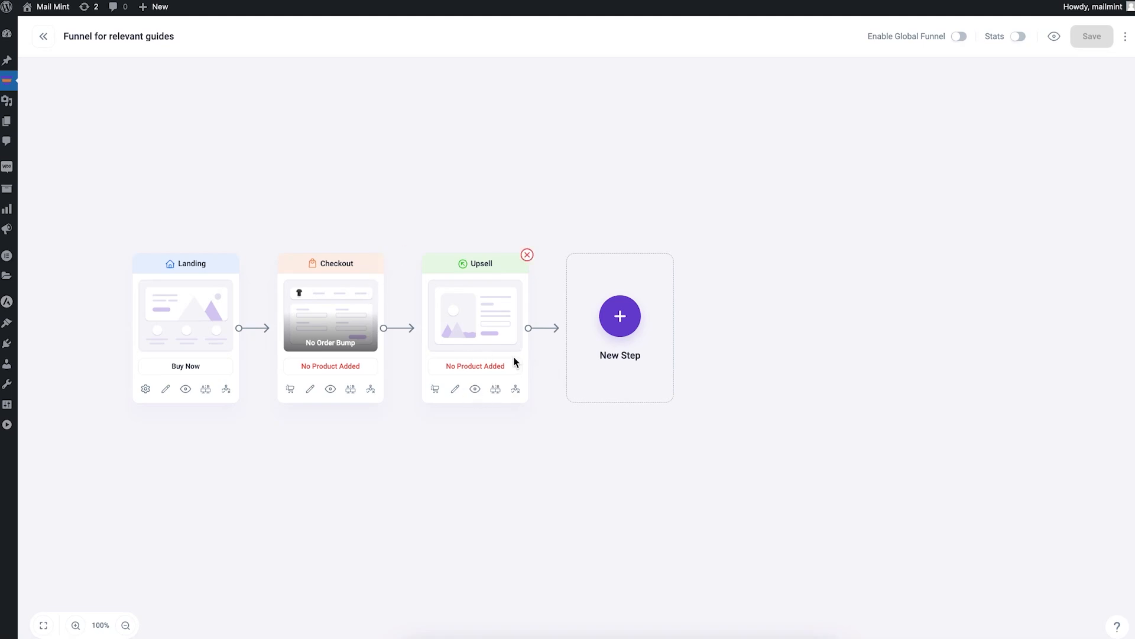
left_click(623, 316)
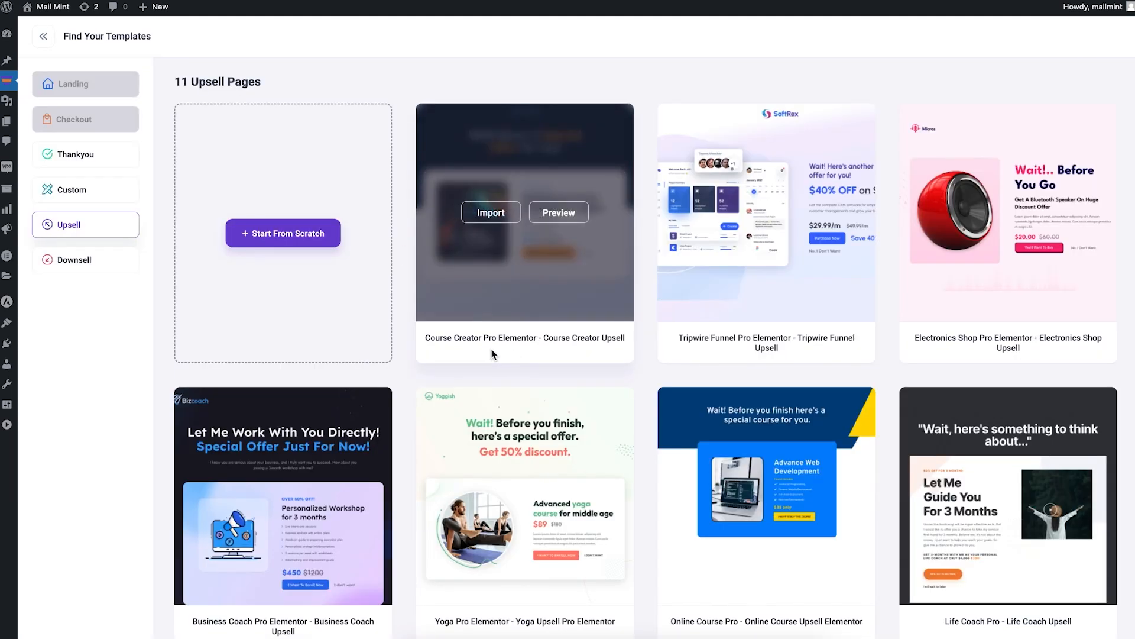
mouse_move(481, 232)
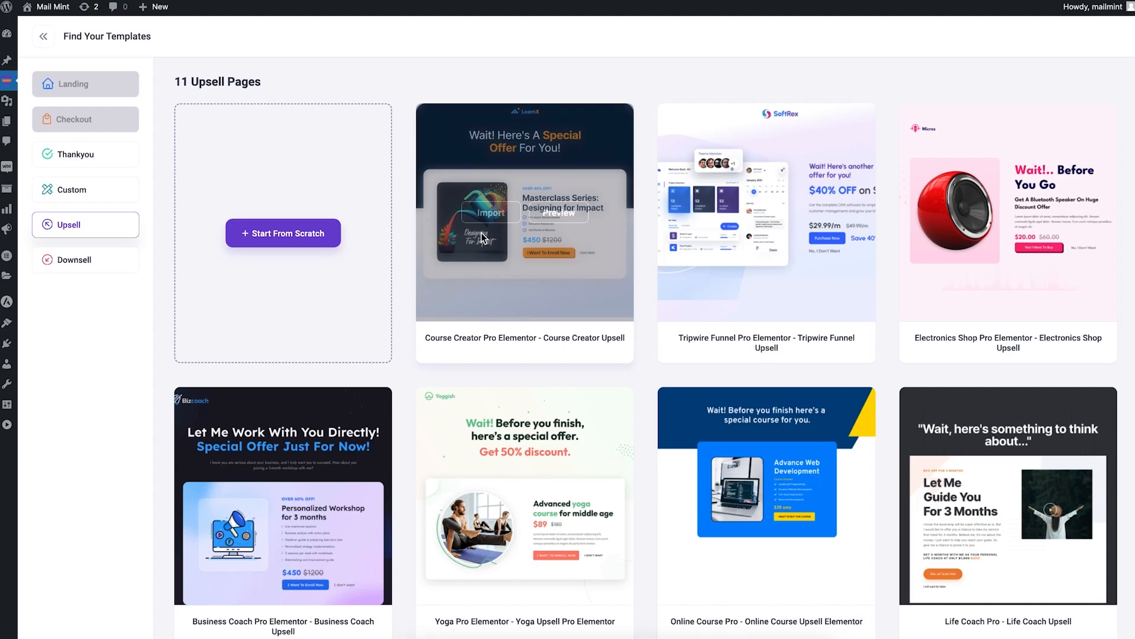
left_click(497, 216)
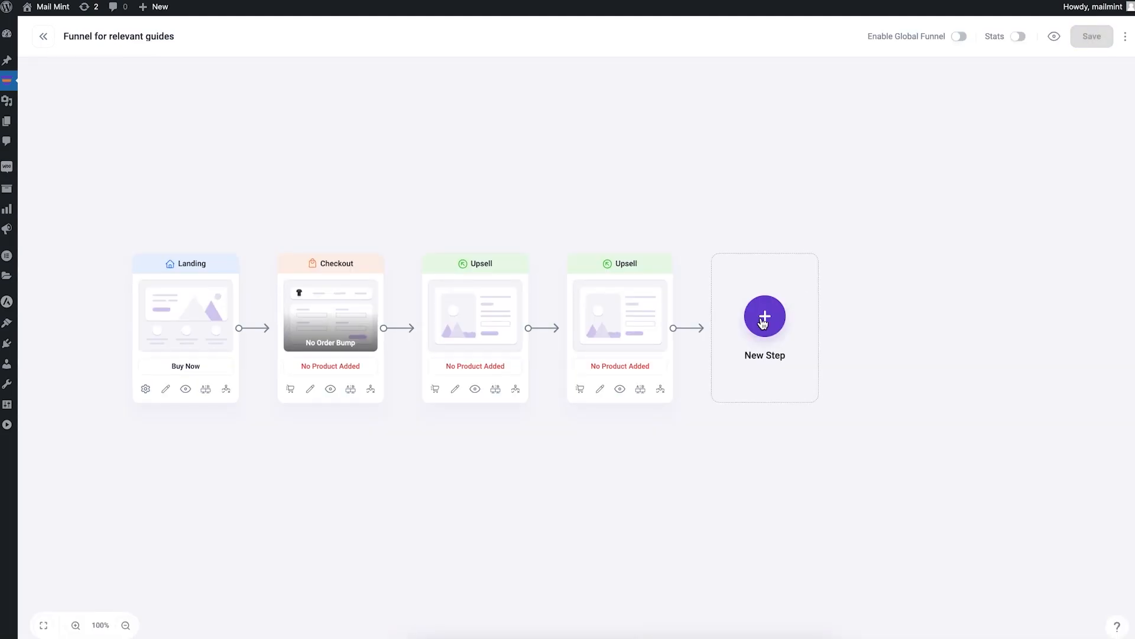
Step: Add a final Thank You step from the Course Creator thank-you template
left_click(764, 321)
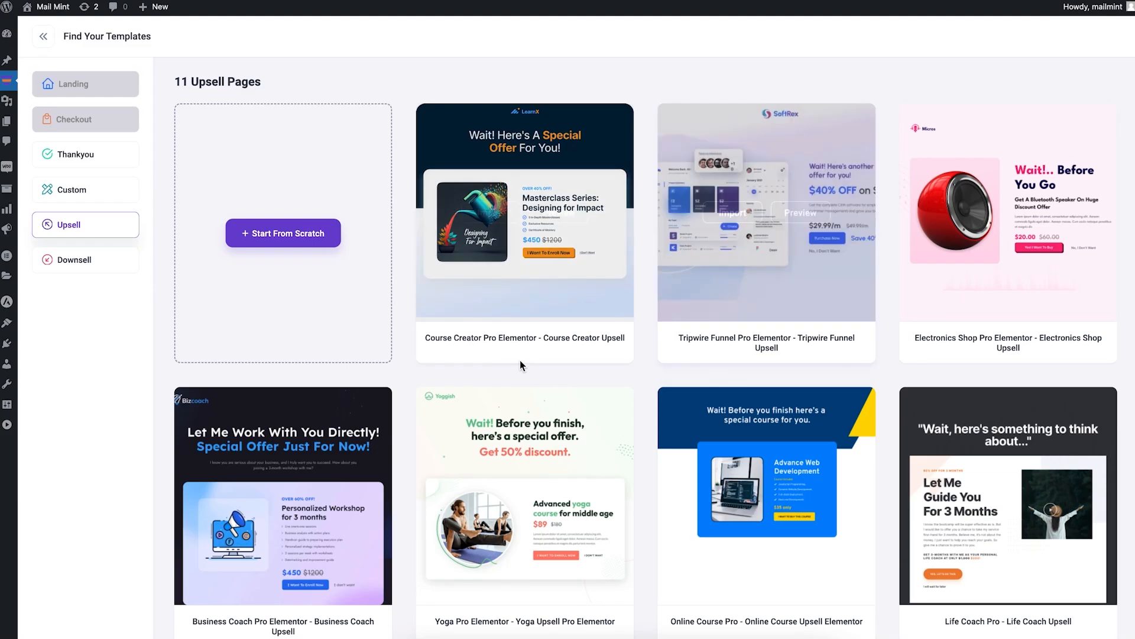
left_click(103, 156)
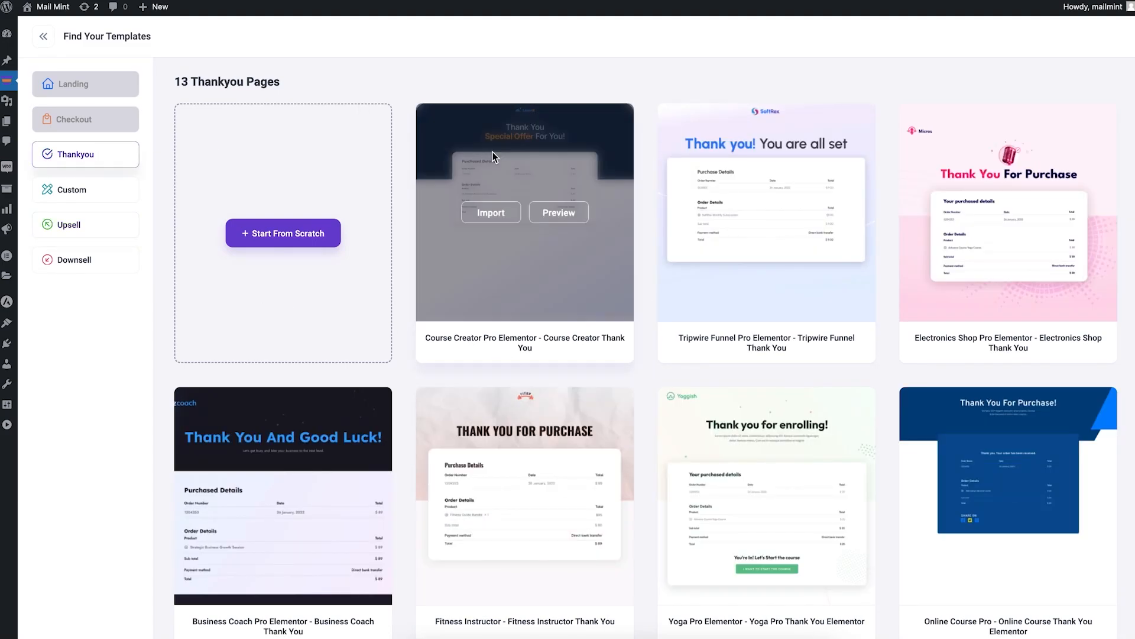
left_click(490, 214)
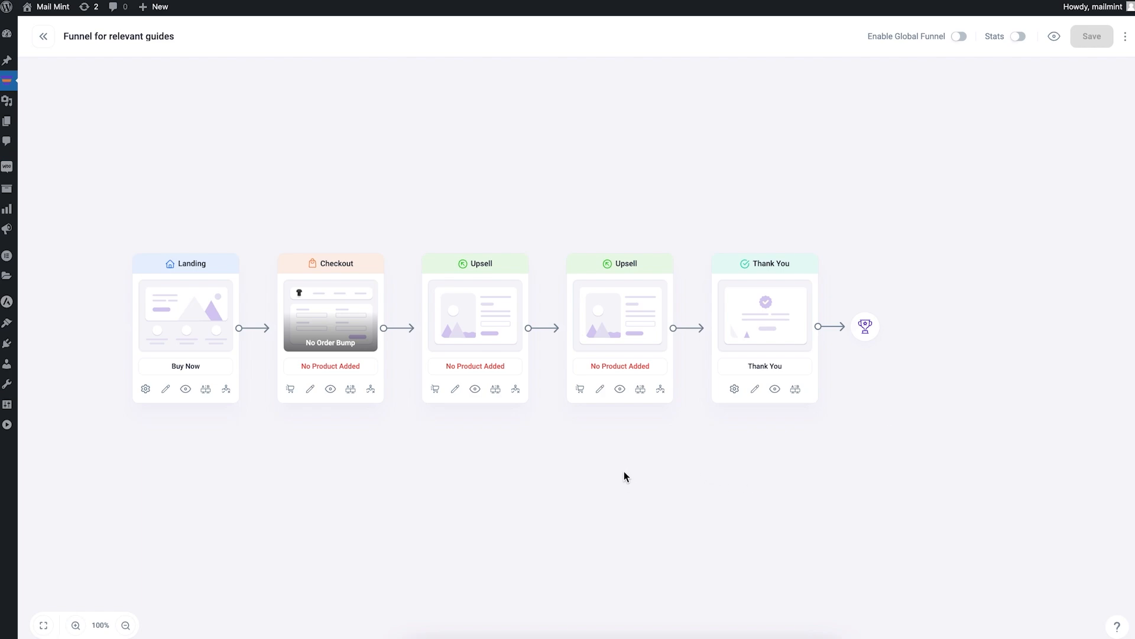
scroll(623, 470, "down", 1)
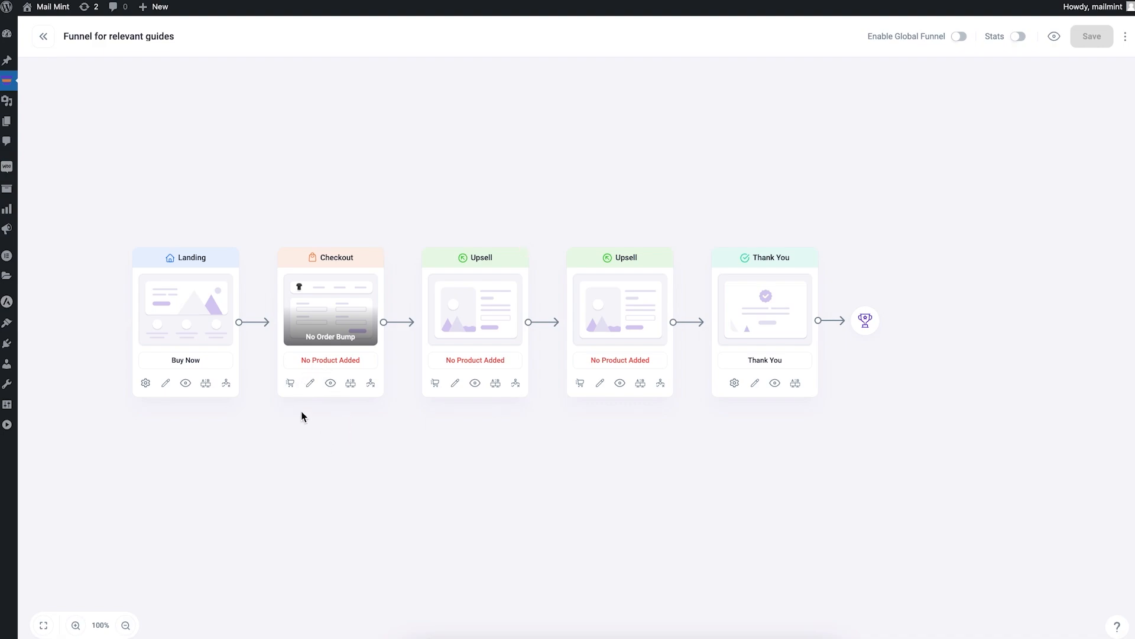
Step: Add the Complete SEO Guide product ($49.99) to the Checkout step
left_click(289, 382)
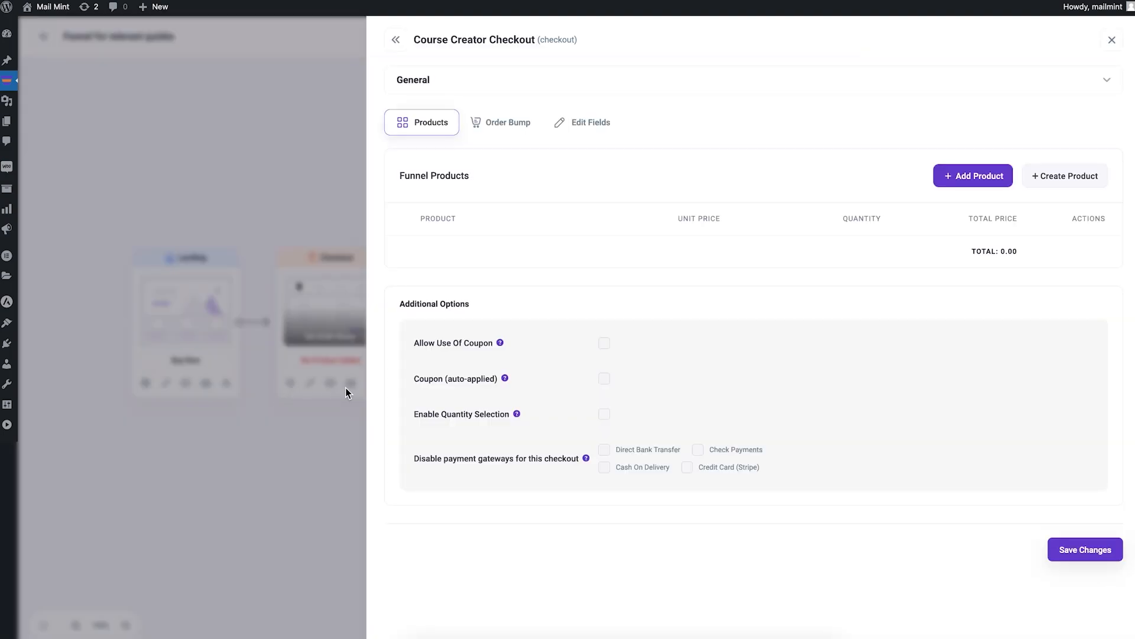
left_click(962, 176)
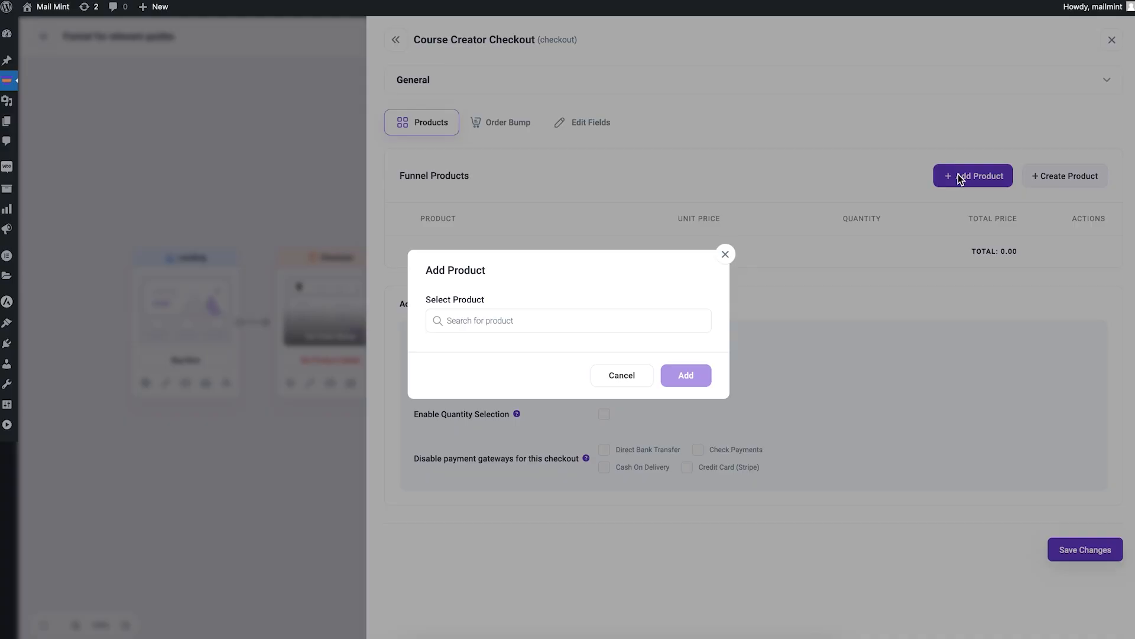
left_click(512, 314)
type("seo")
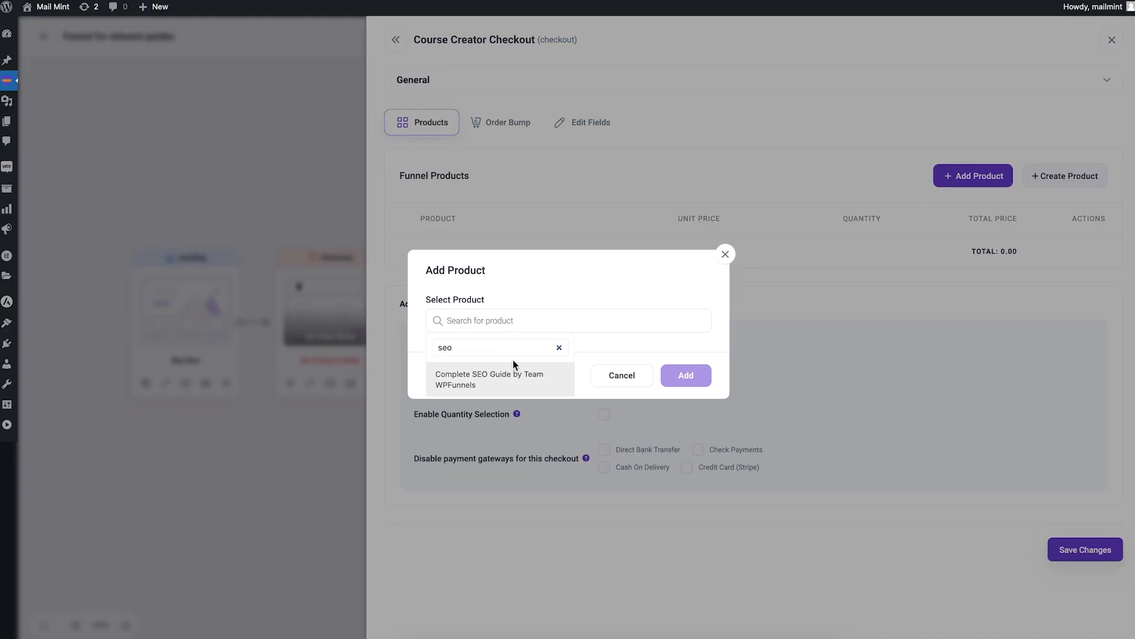
left_click(512, 378)
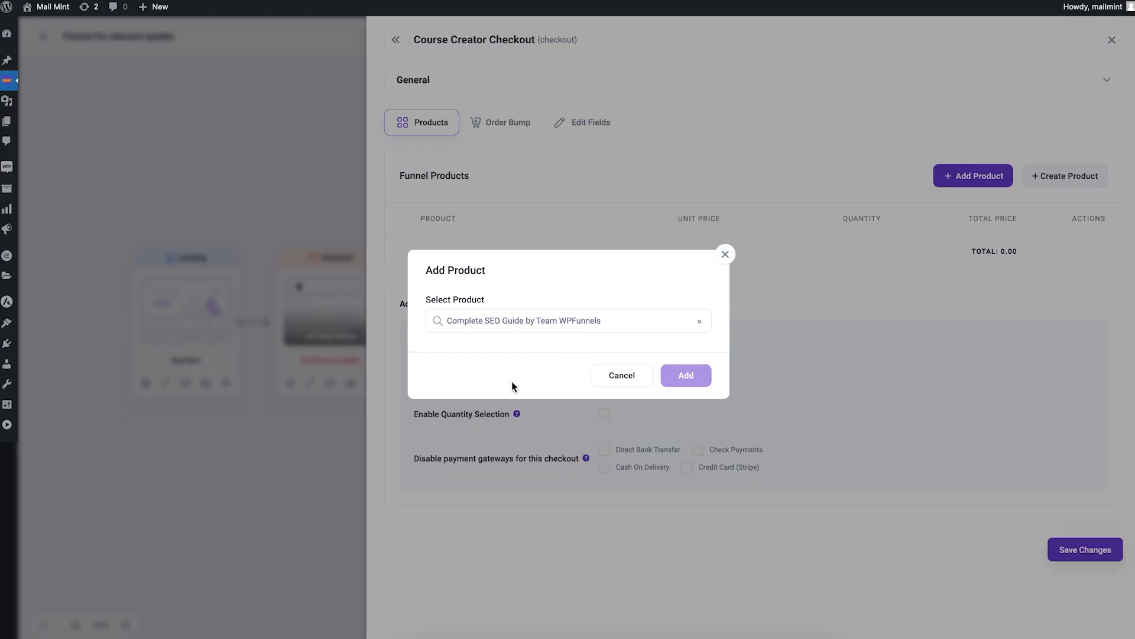
left_click(686, 374)
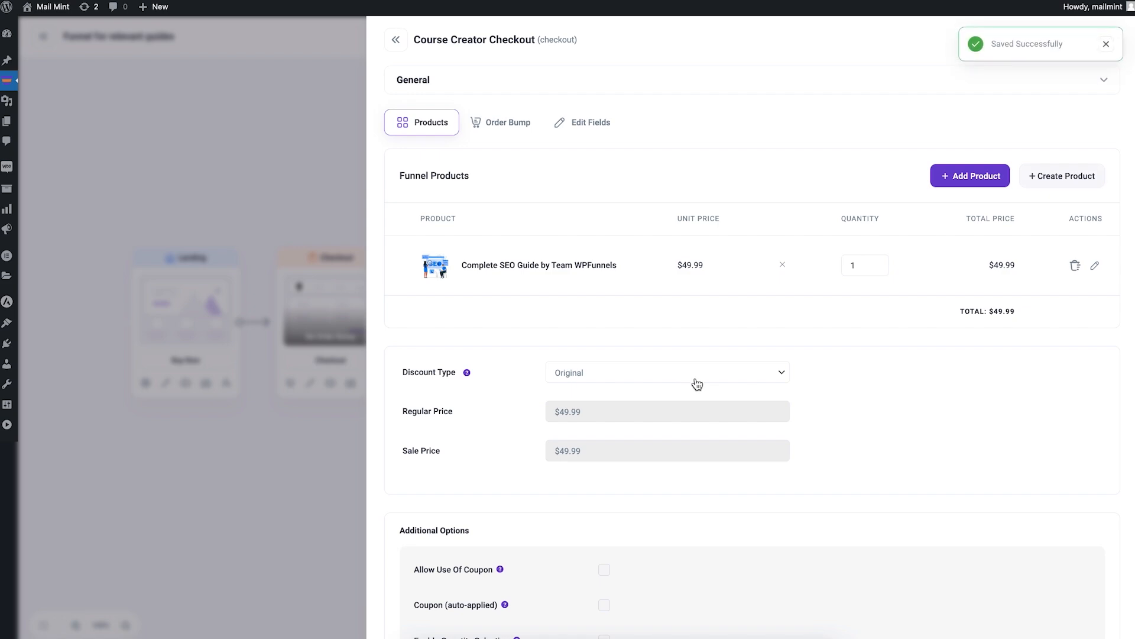
Step: Keep the Original price with no discount, save the checkout products, and open the landing page
scroll(692, 383, "down", 1)
scroll(697, 383, "down", 2)
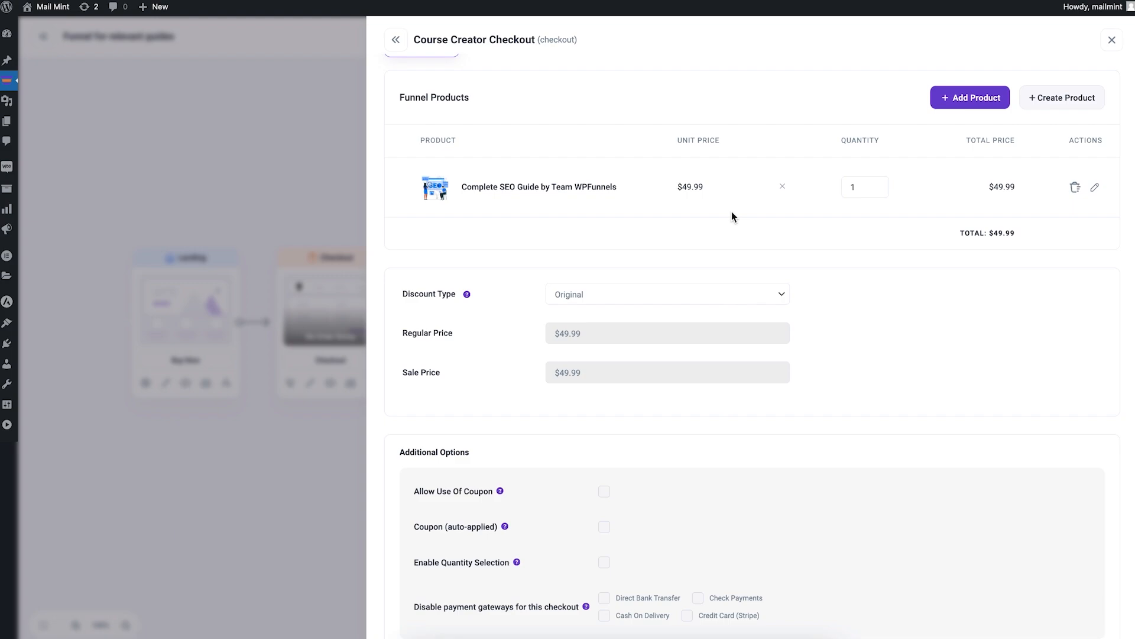
left_click(786, 292)
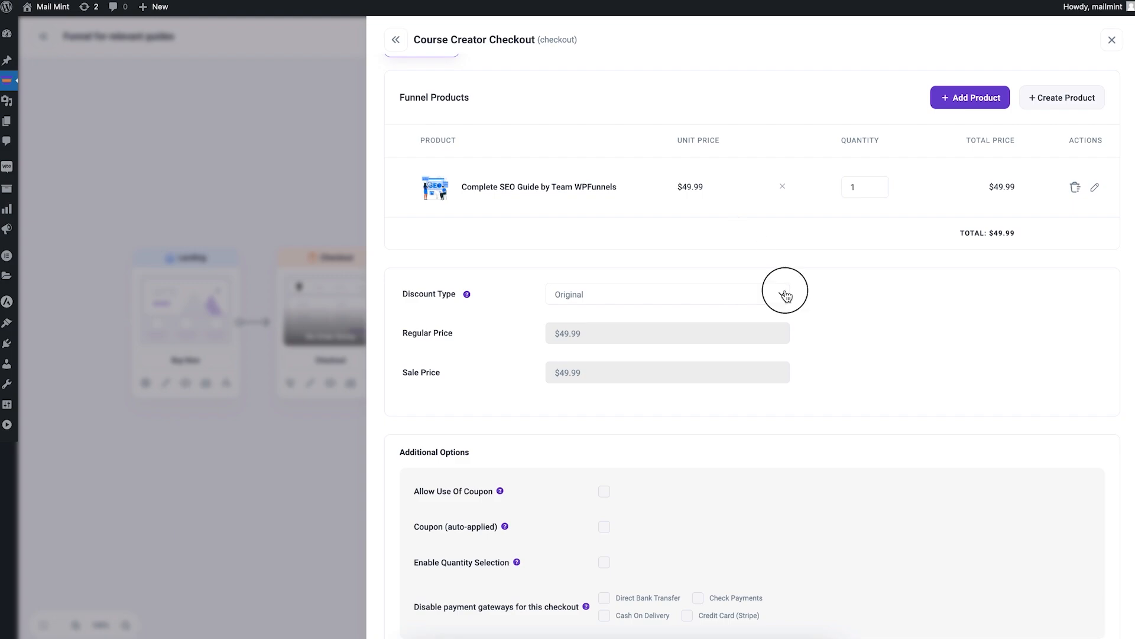
left_click(951, 281)
scroll(998, 327, "up", 2)
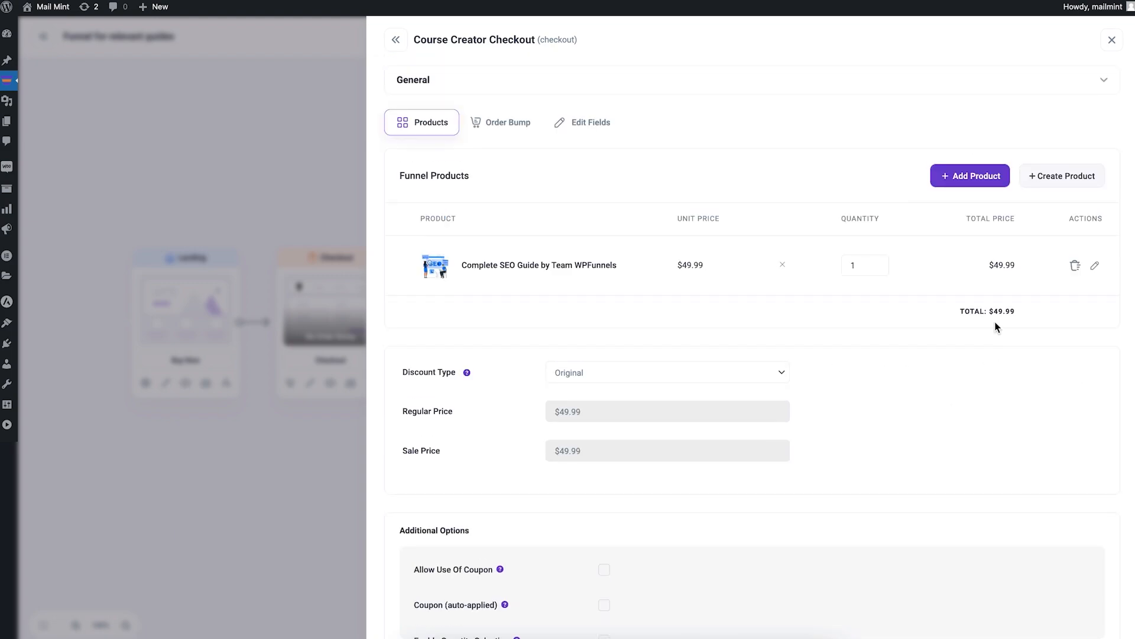
scroll(997, 327, "down", 4)
scroll(997, 328, "up", 4)
scroll(994, 323, "down", 3)
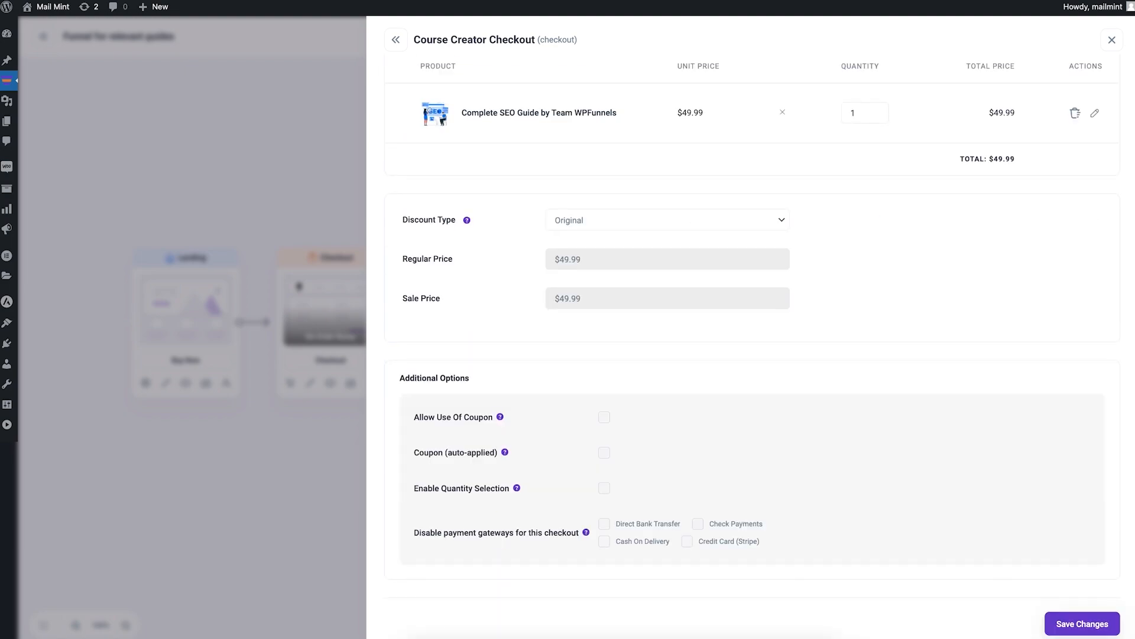
left_click(1084, 626)
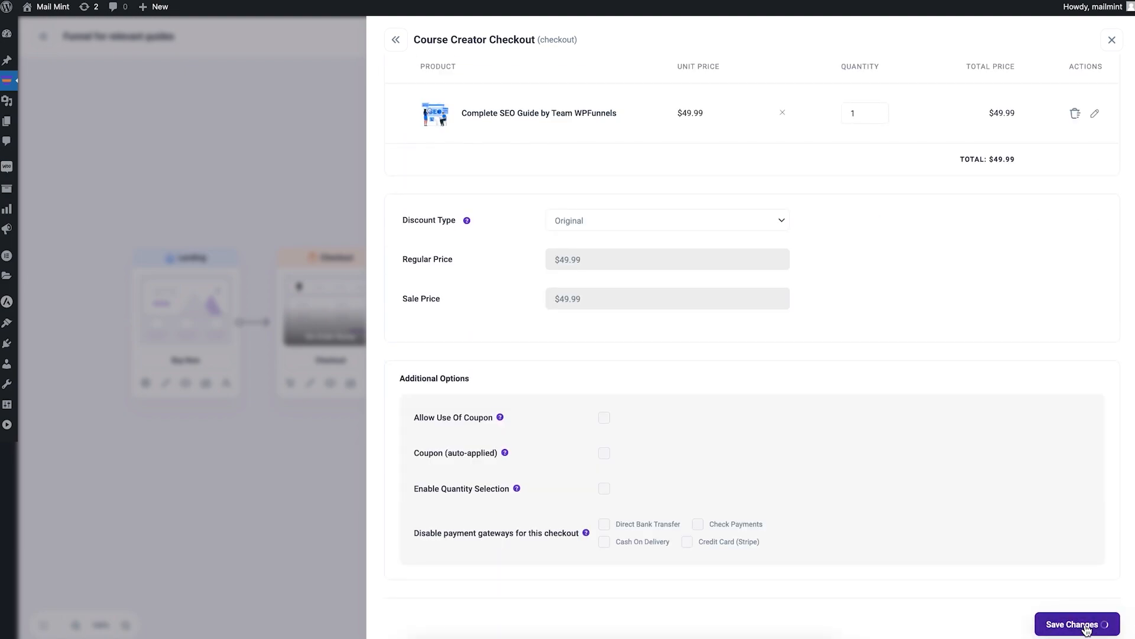
left_click(317, 148)
left_click(166, 385)
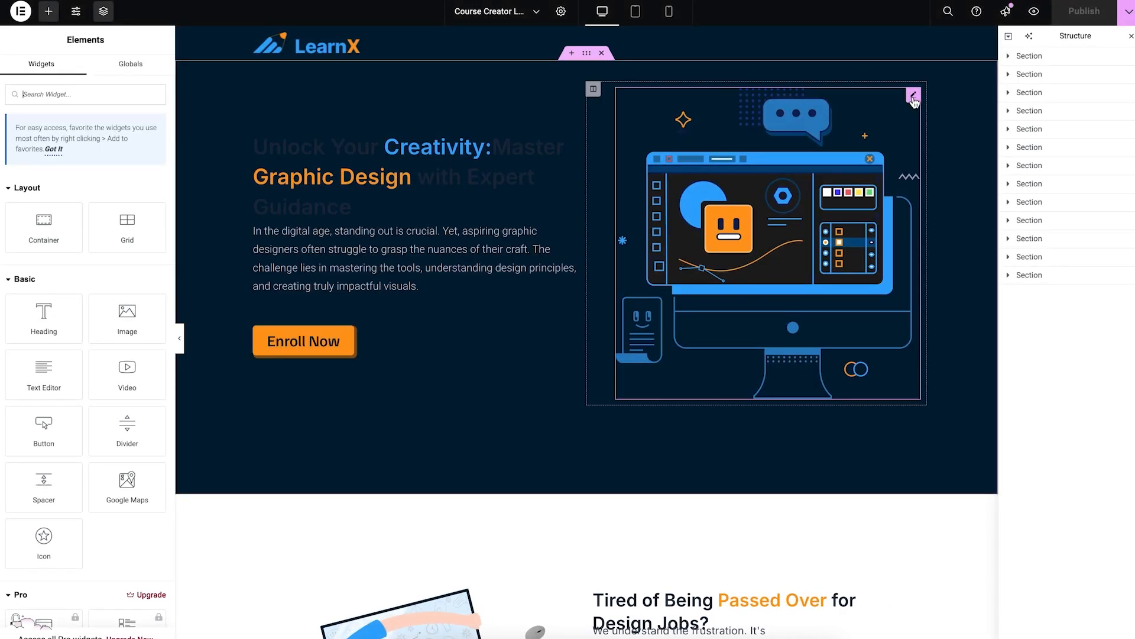
Step: Replace the landing page hero illustration with the SEO-Guide image
left_click(913, 96)
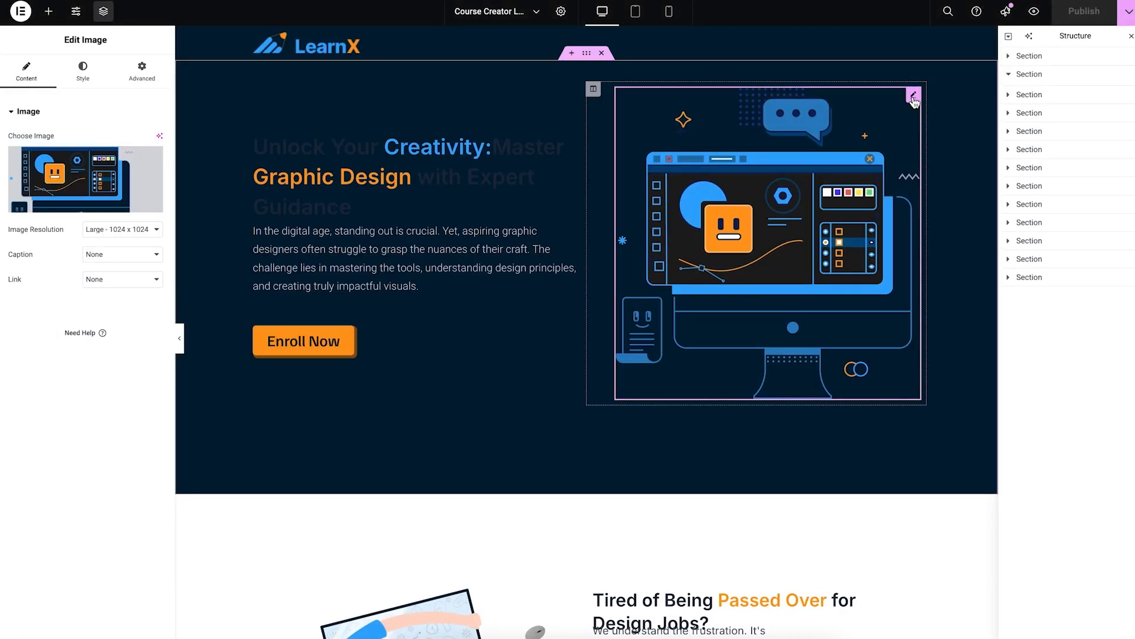
left_click(86, 169)
left_click(885, 247)
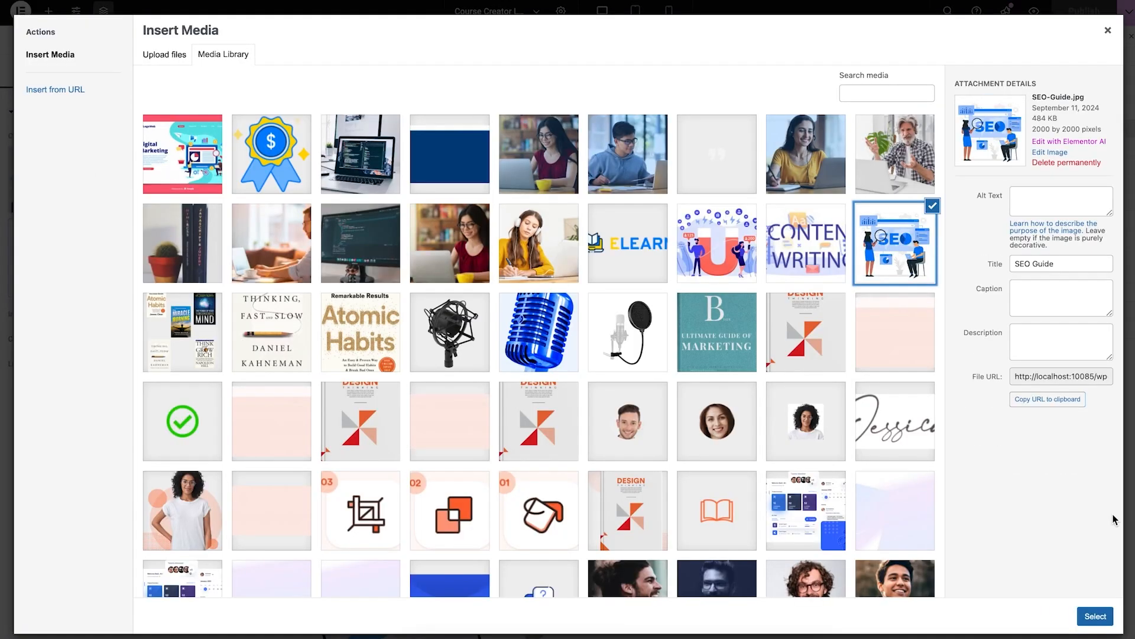
left_click(1095, 616)
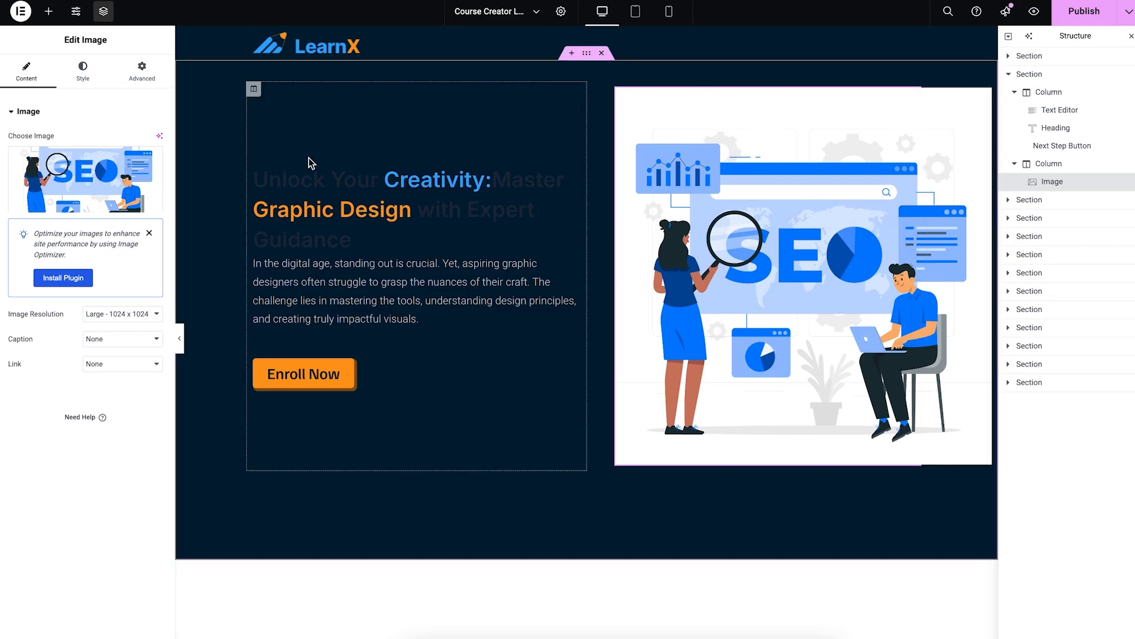
Step: Give the SEO image a 100 px border radius on all corners
left_click(131, 80)
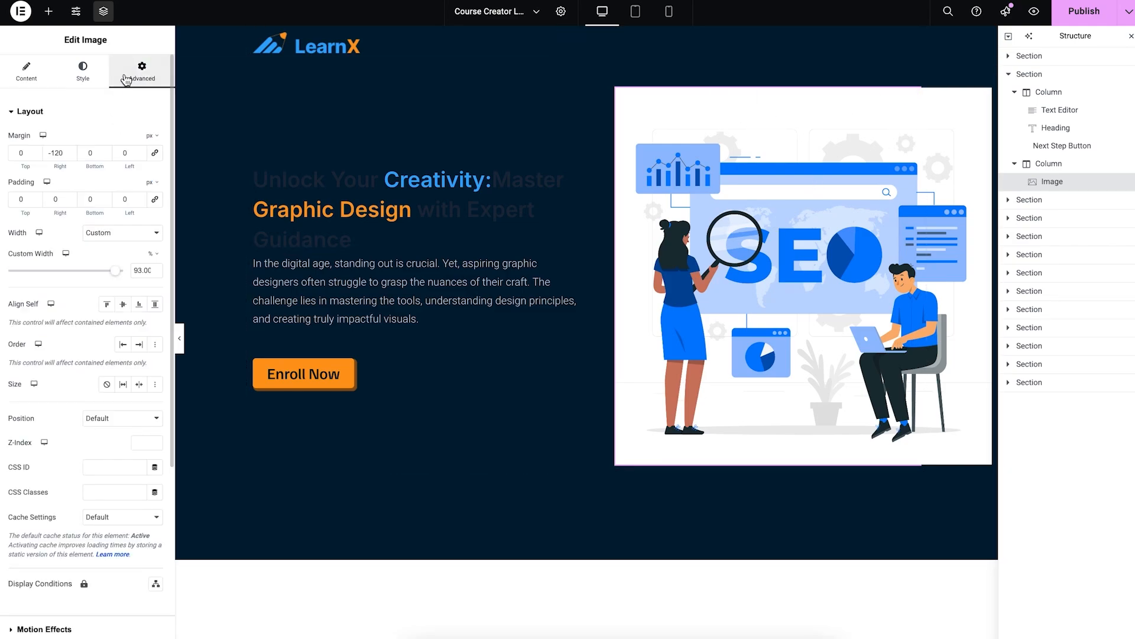
left_click(82, 71)
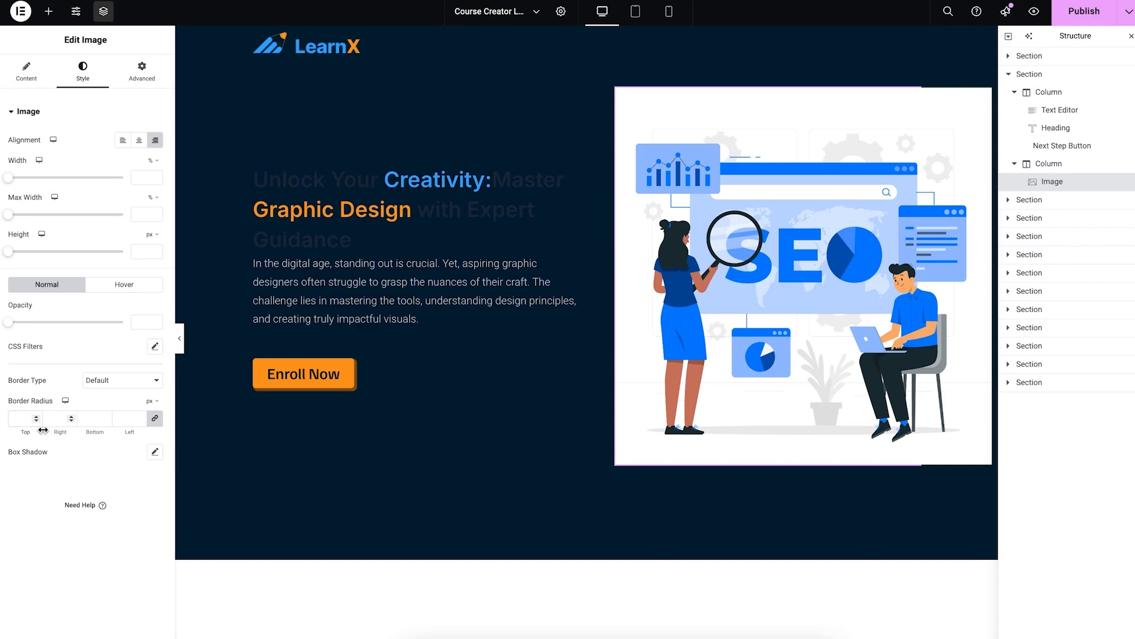
left_click(22, 418)
type("50")
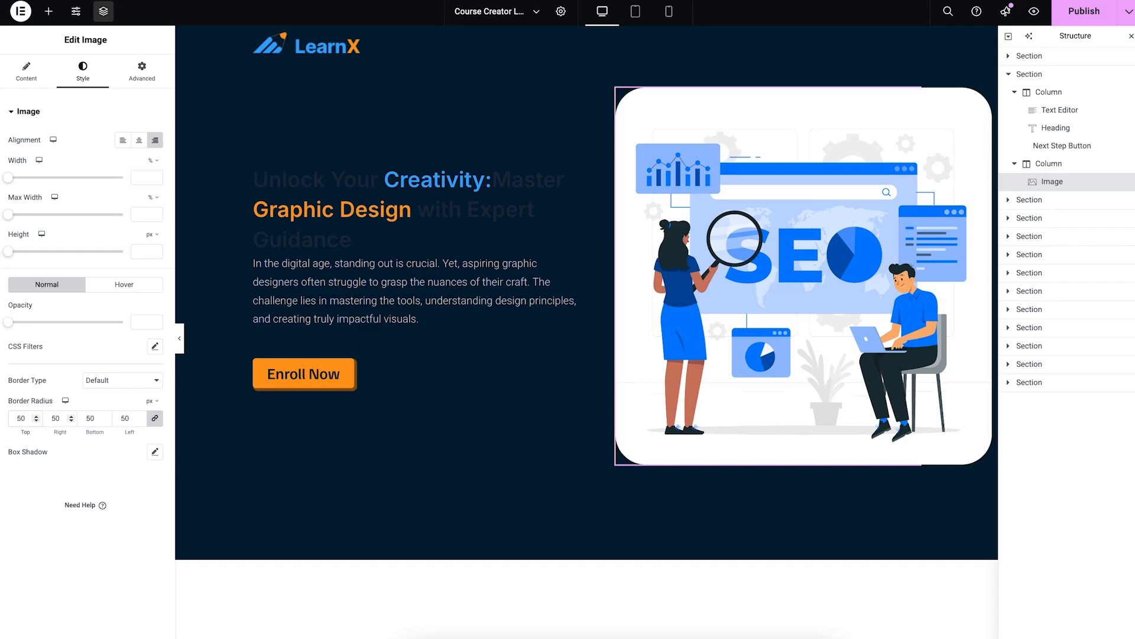
key("BackSpace")
key("BackSpace")
type("100")
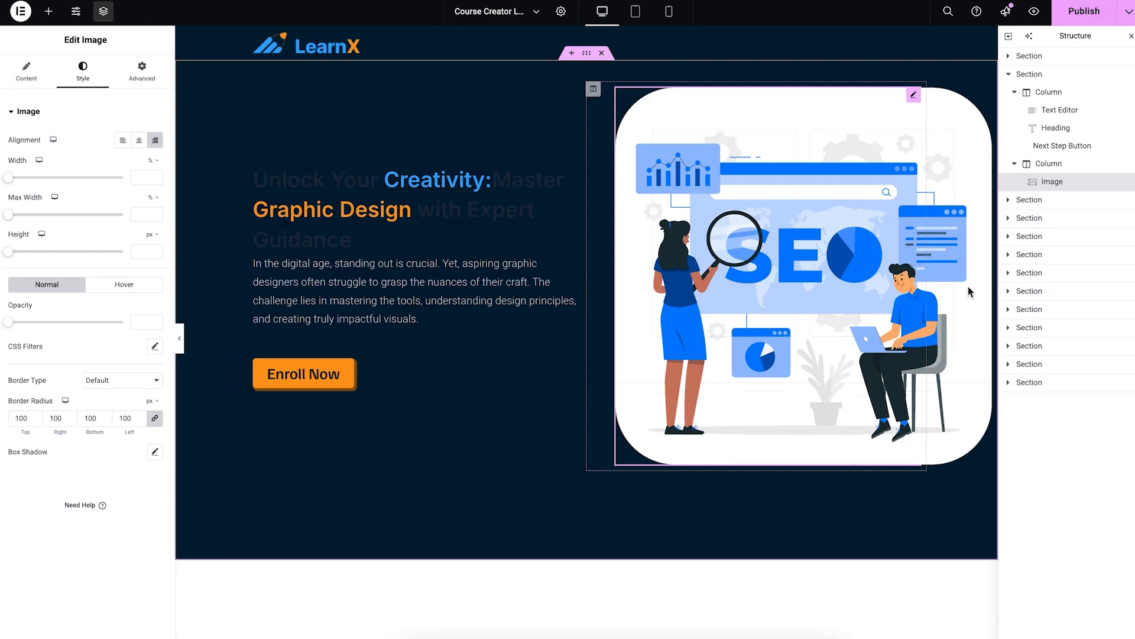
Step: Retitle the hero headline to 'Complete SEO Guide', deleting the old leftover wording
left_click(424, 185)
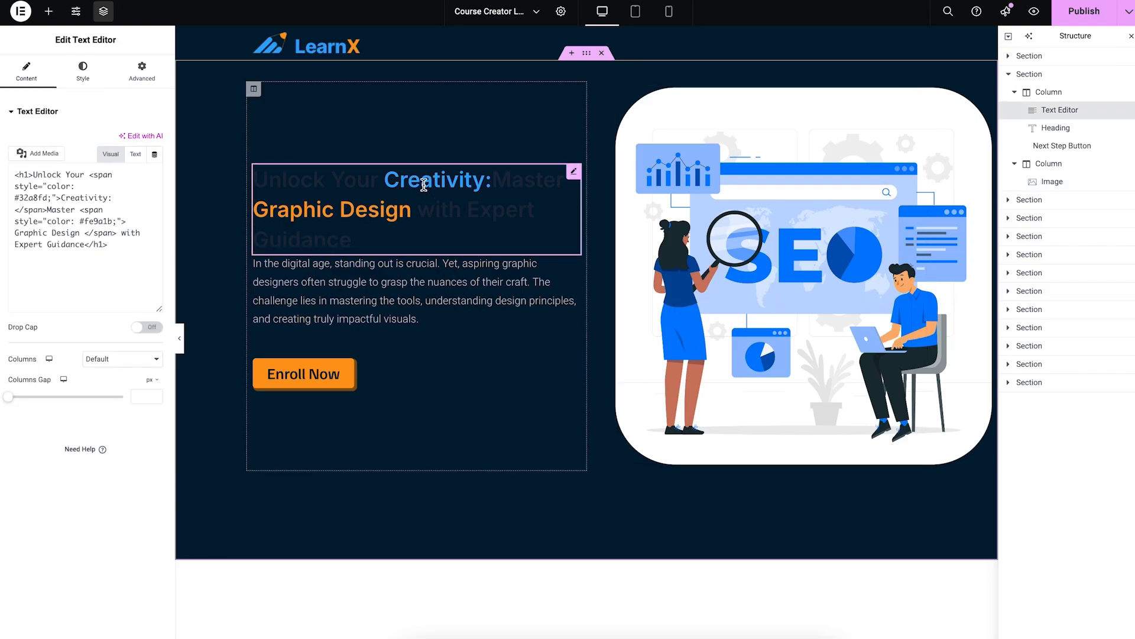
double_click(415, 173)
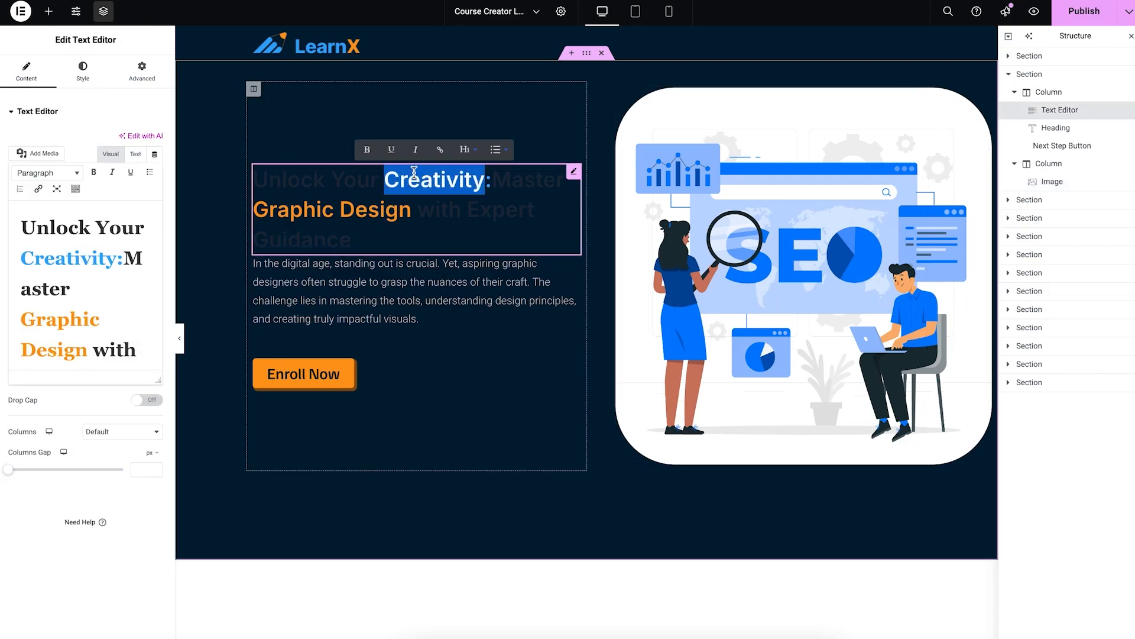
type("Complte")
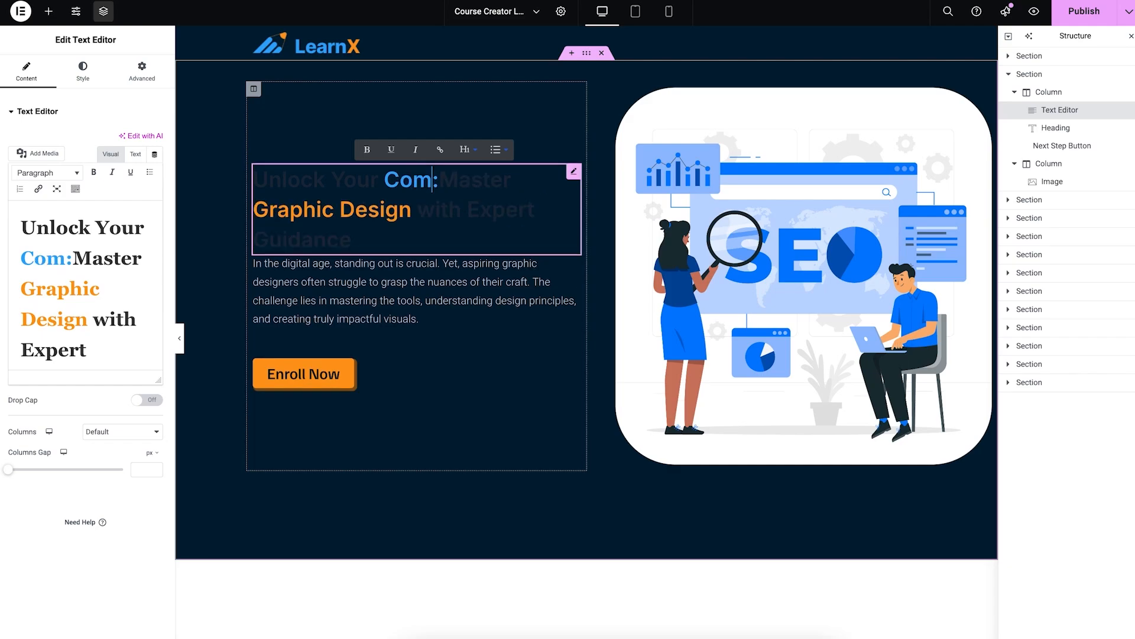
key("BackSpace")
type("te SEO G")
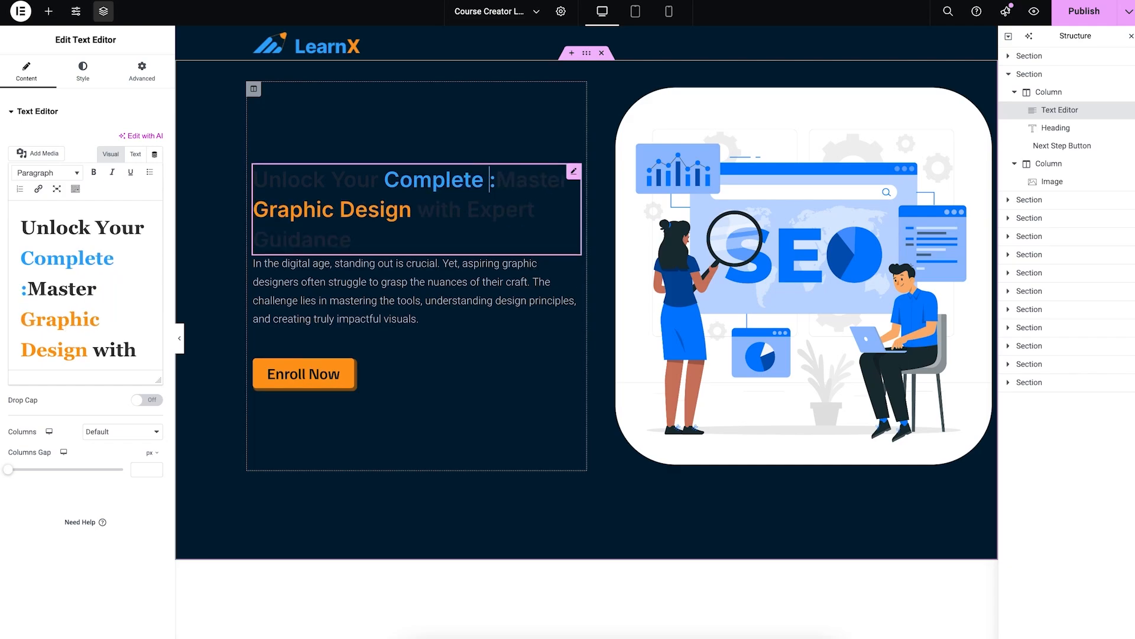
type("uide")
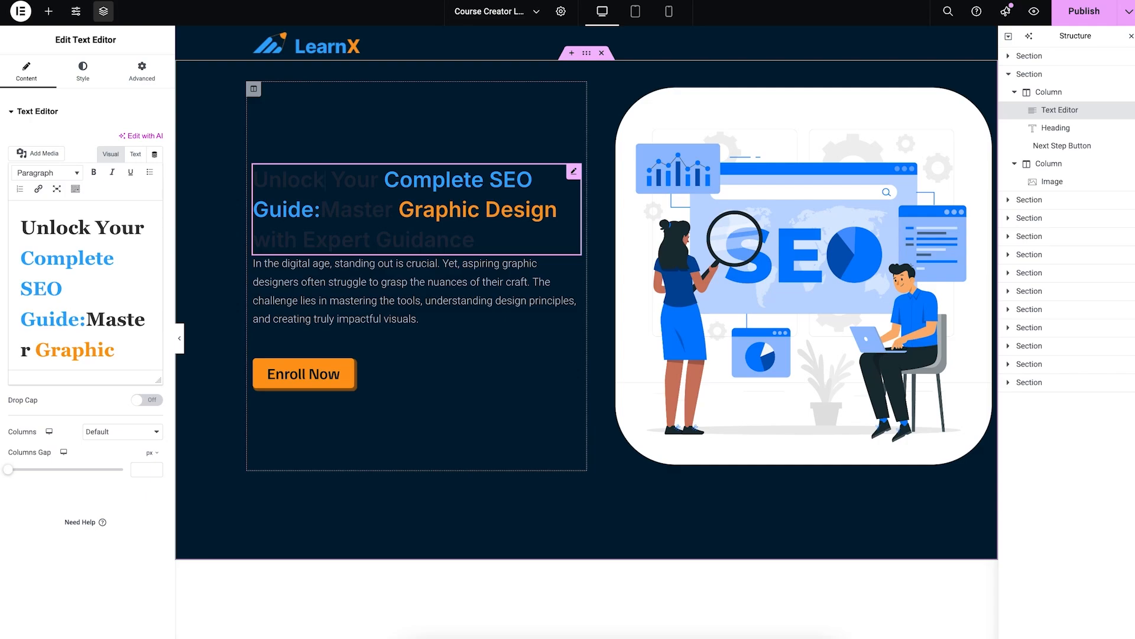
left_click(384, 180)
key("BackSpace")
key("BackSpace")
key("BackSpace")
key("BackSpace")
key("BackSpace")
key("BackSpace")
key("BackSpace")
key("BackSpace")
key("BackSpace")
key("BackSpace")
key("BackSpace")
key("BackSpace")
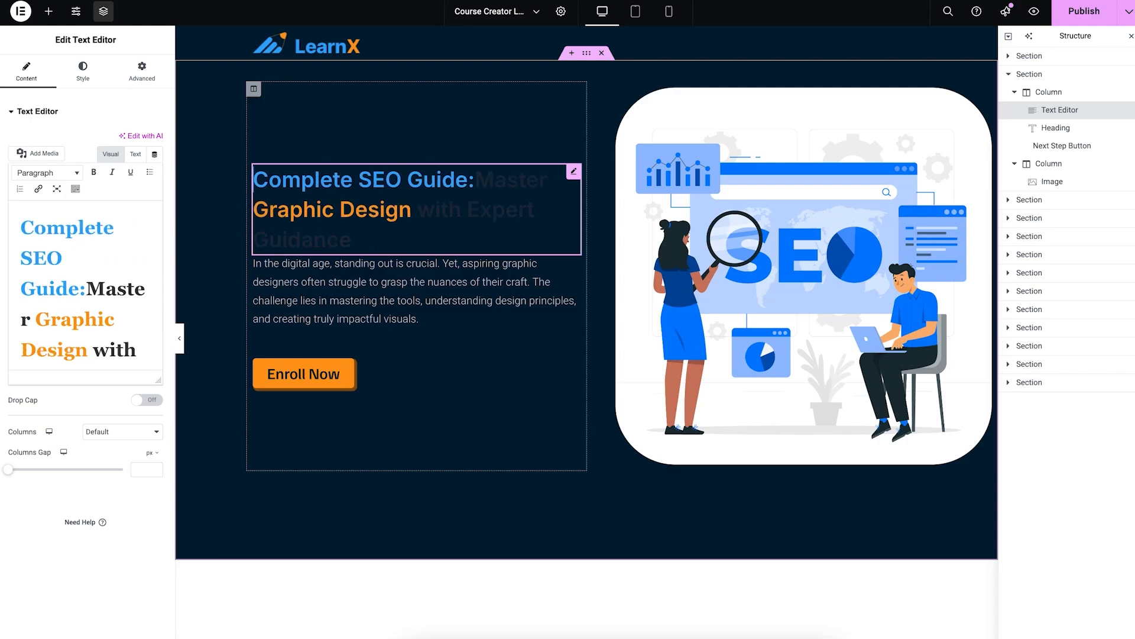
scroll(413, 183, "down", 5)
scroll(413, 183, "up", 5)
left_click_drag(472, 181, 549, 181)
key("BackSpace")
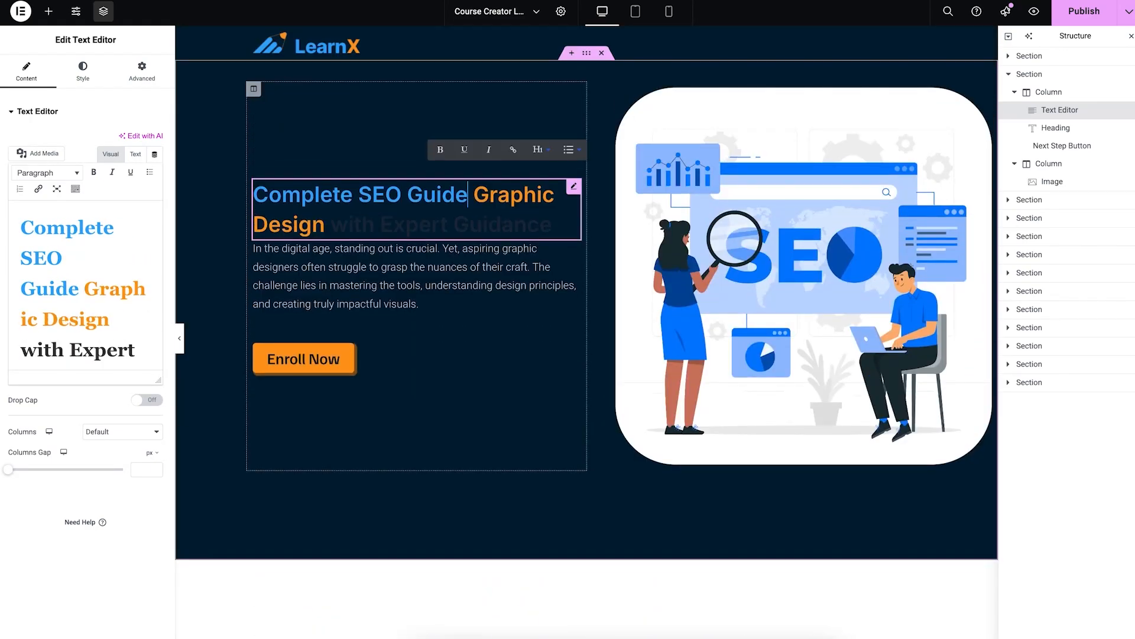
left_click_drag(468, 195, 467, 225)
key("BackSpace")
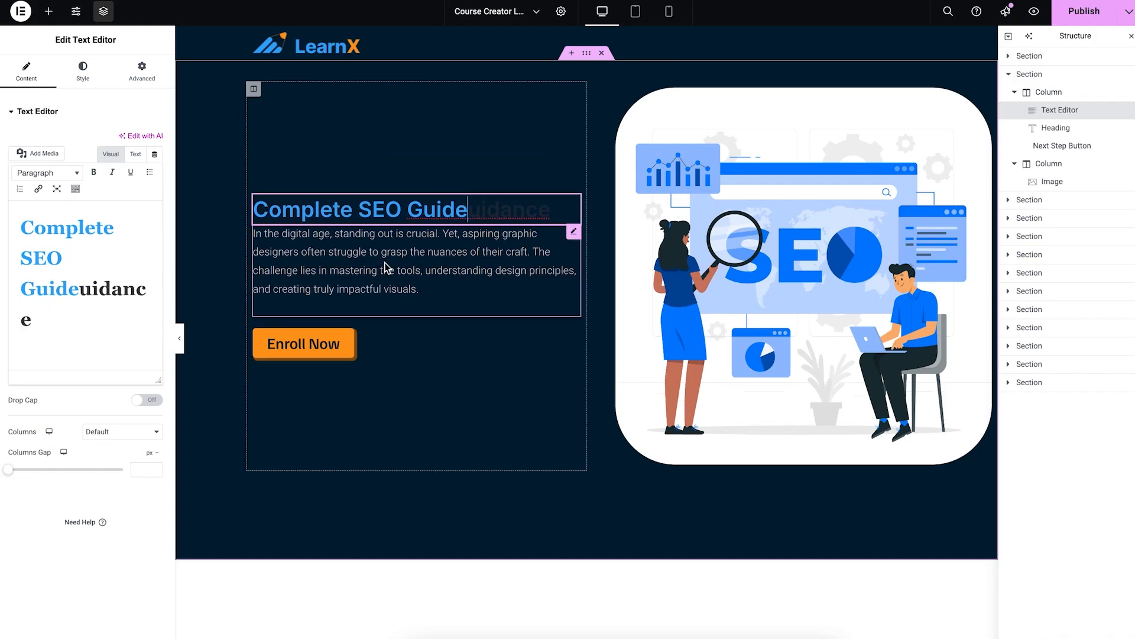
Step: Replace the paragraph with 'Become an expert in SEO with a full-fledged guide…'
left_click(574, 231)
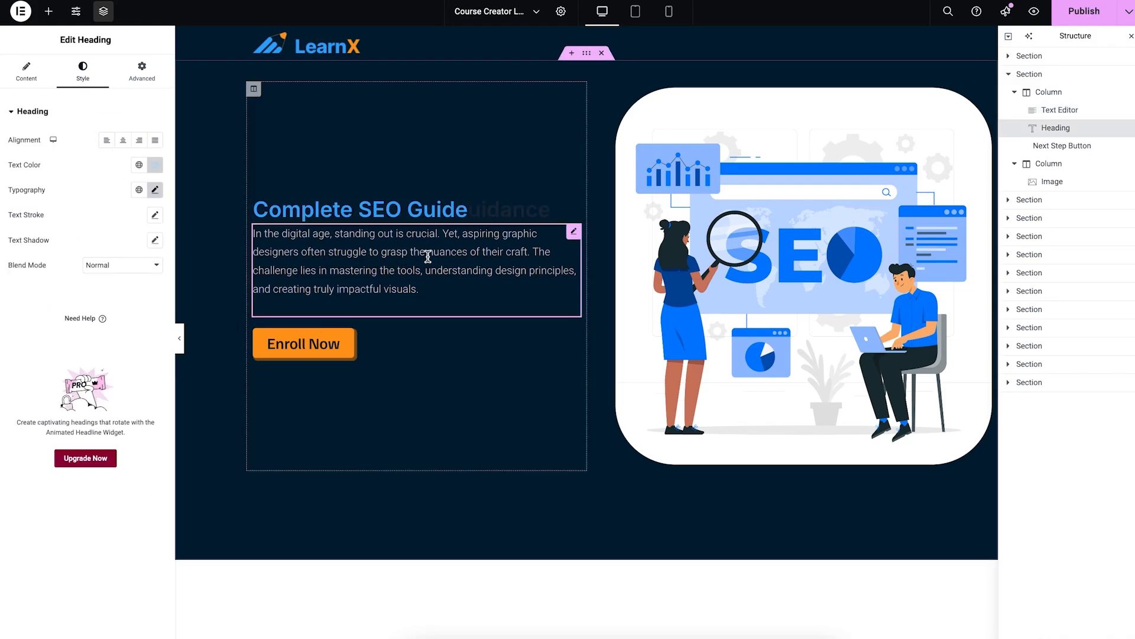
left_click(26, 71)
triple_click(77, 159)
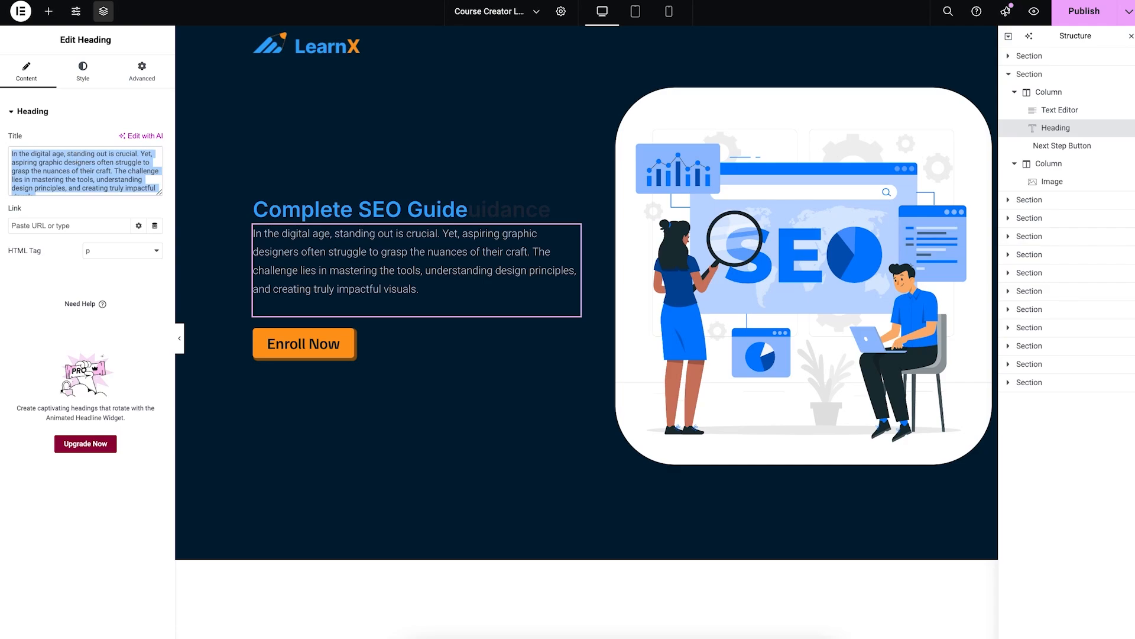
type("Become an expert in SEO with a full")
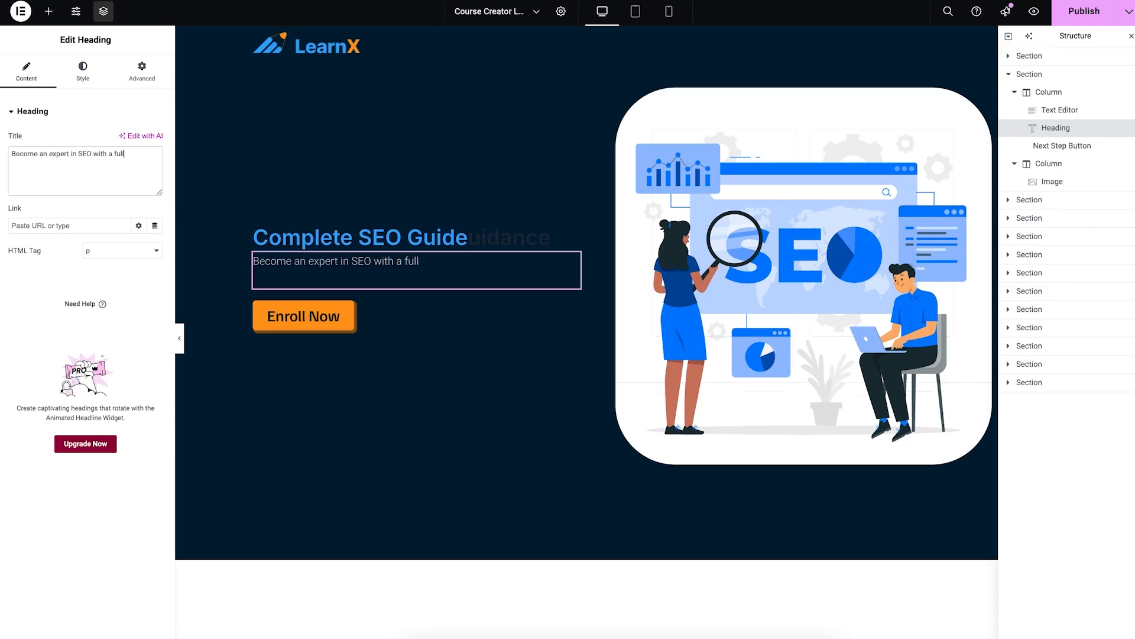
type("-fledged guide from beginne")
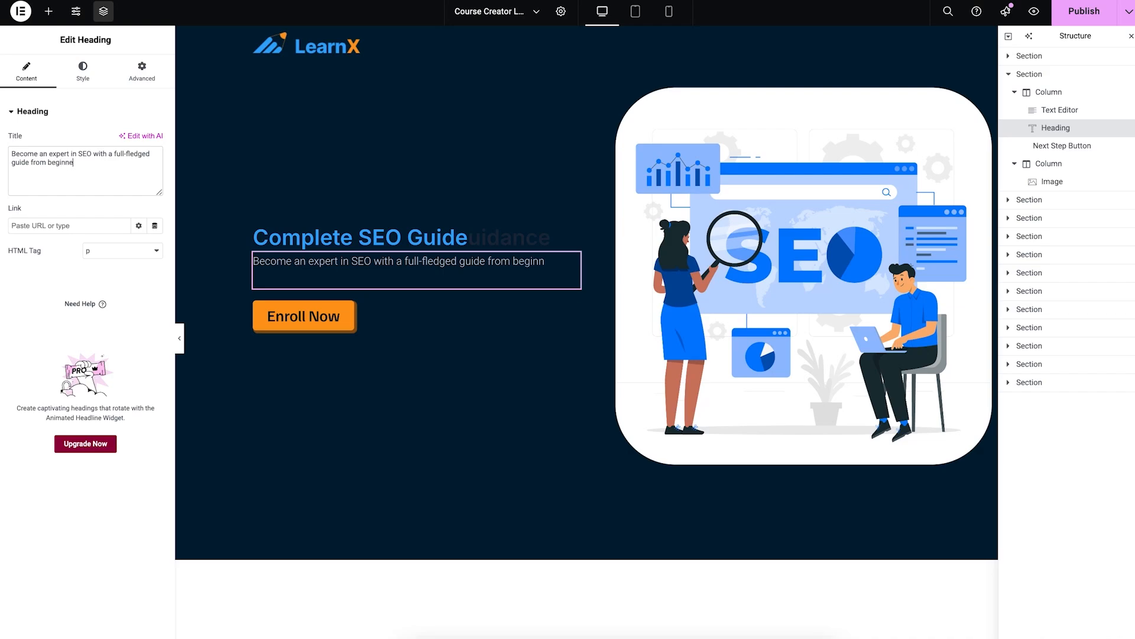
type("rs steps to expert execution.")
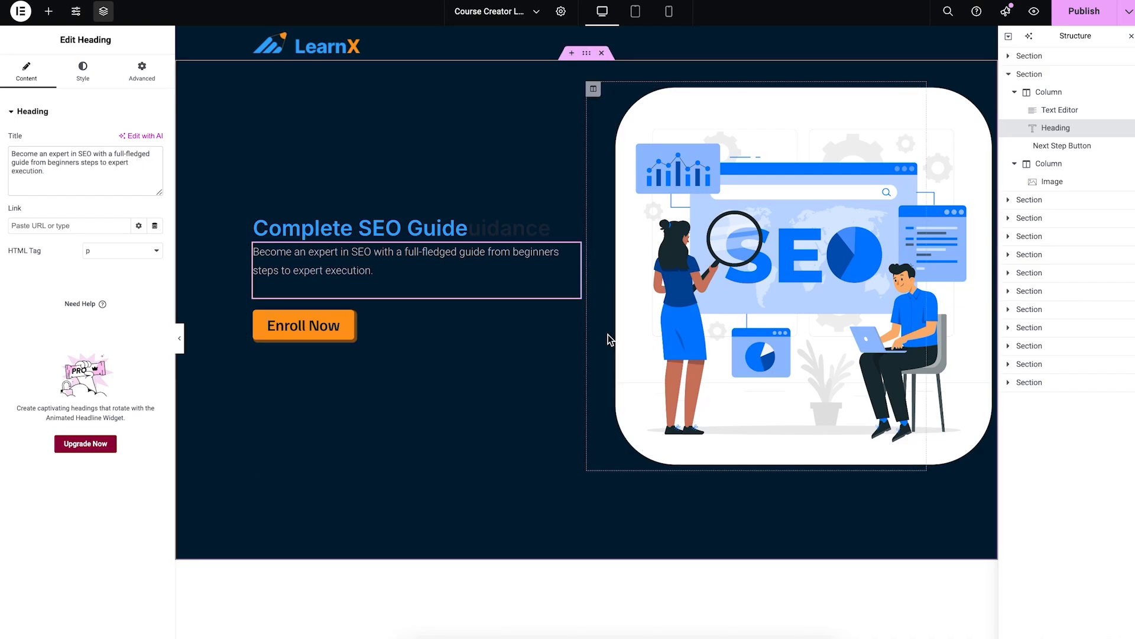
left_click(424, 319)
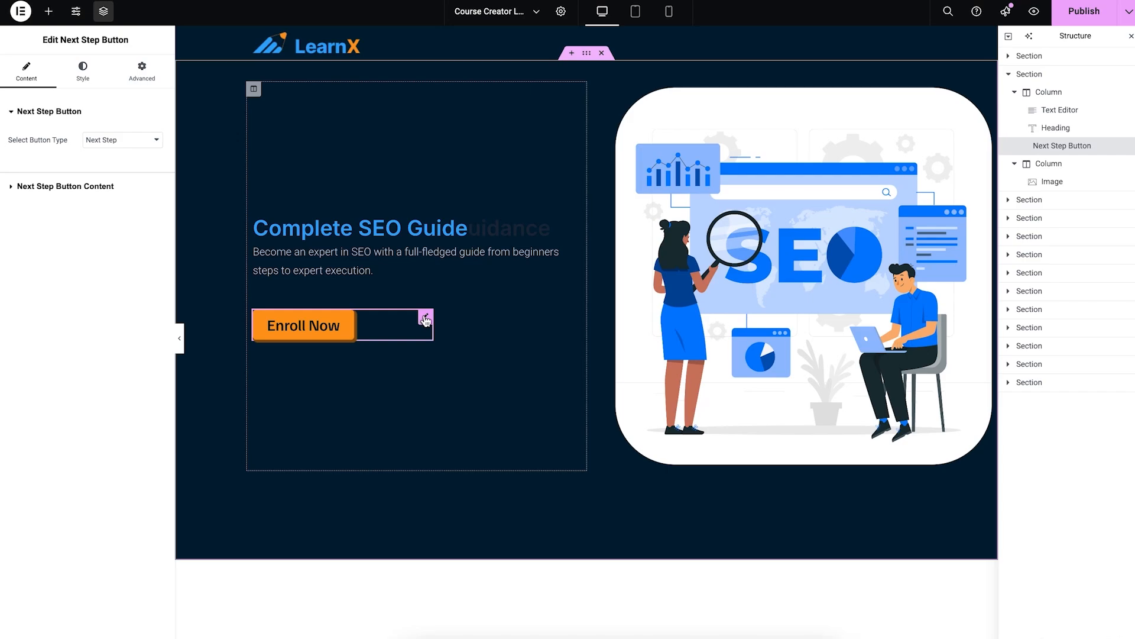
Step: Keep the button linked to the next step and relabel it 'Get This Guide Now'
left_click(104, 147)
left_click(63, 299)
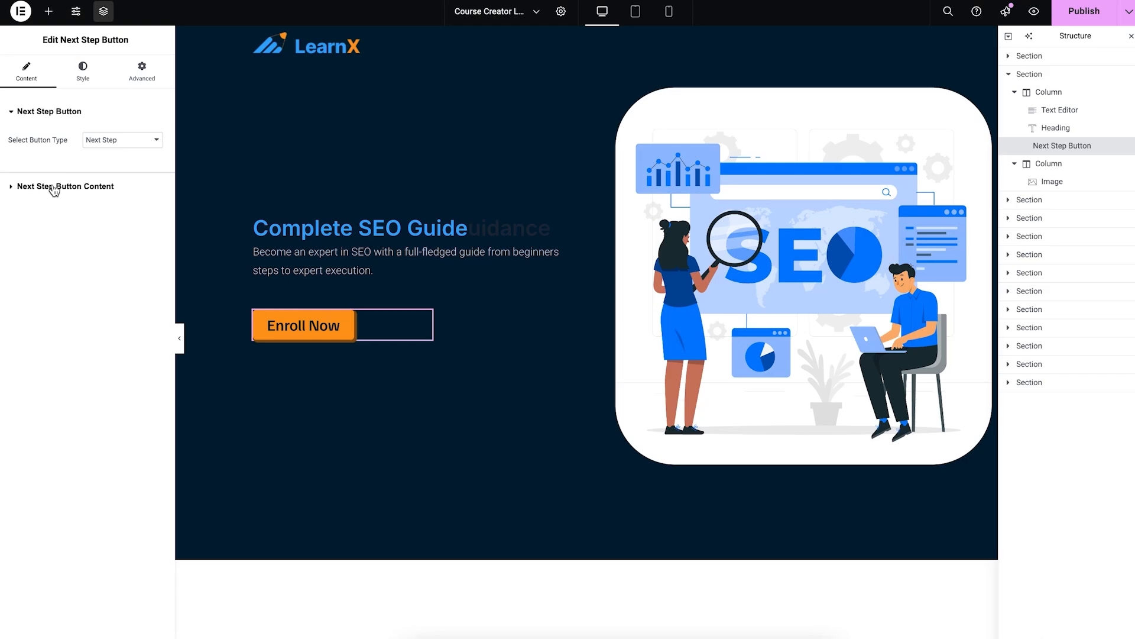
left_click(57, 187)
triple_click(124, 168)
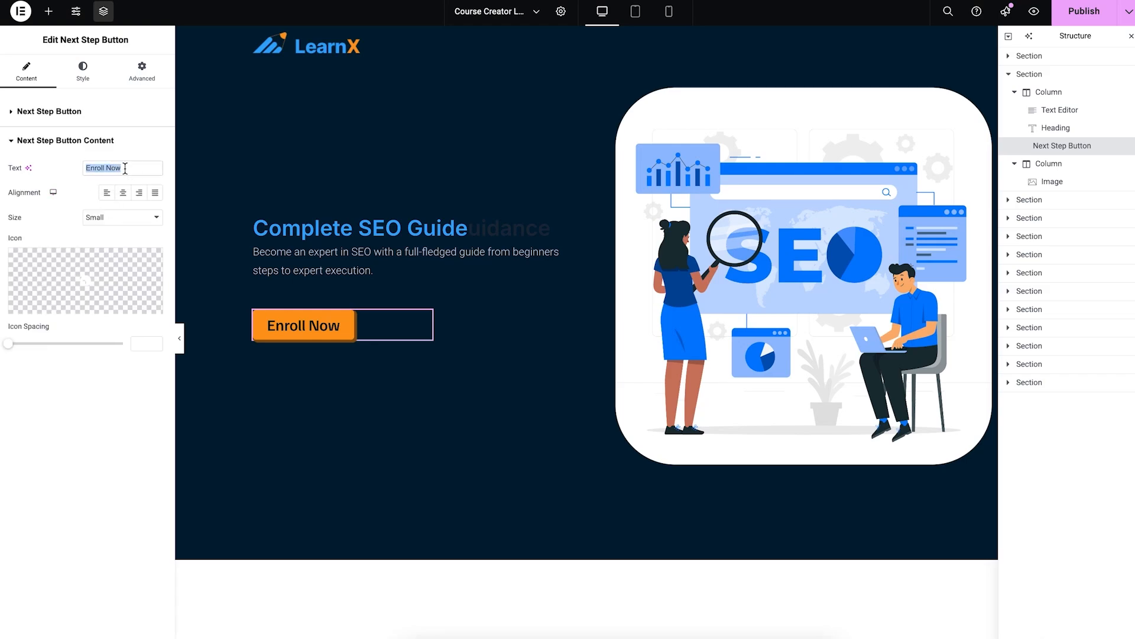
type("Get Thi")
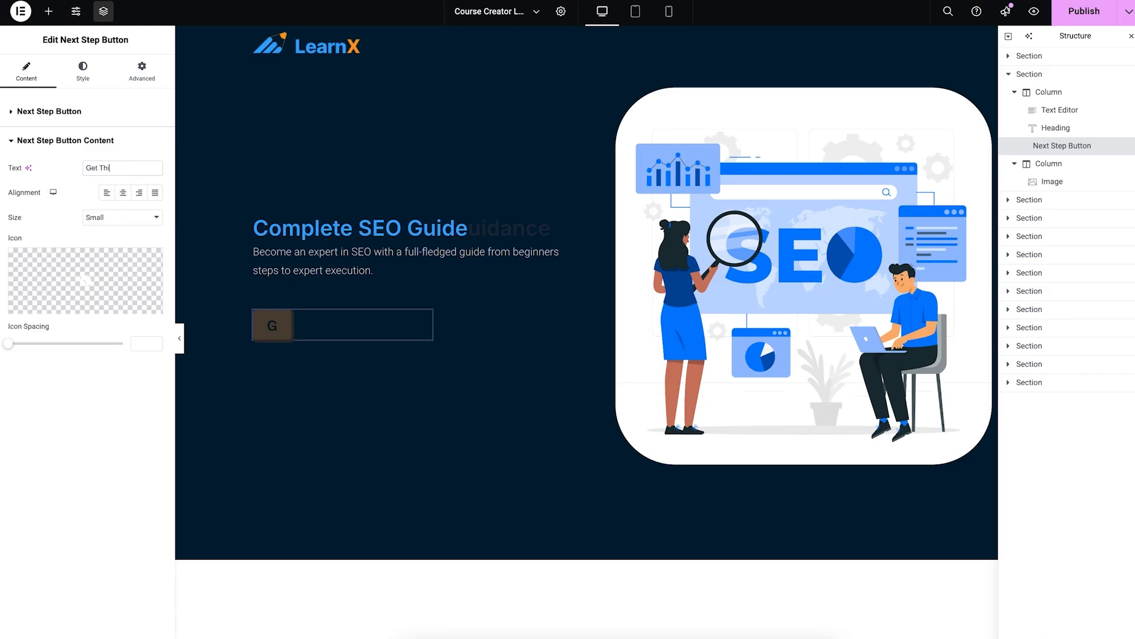
type("s Guide Now")
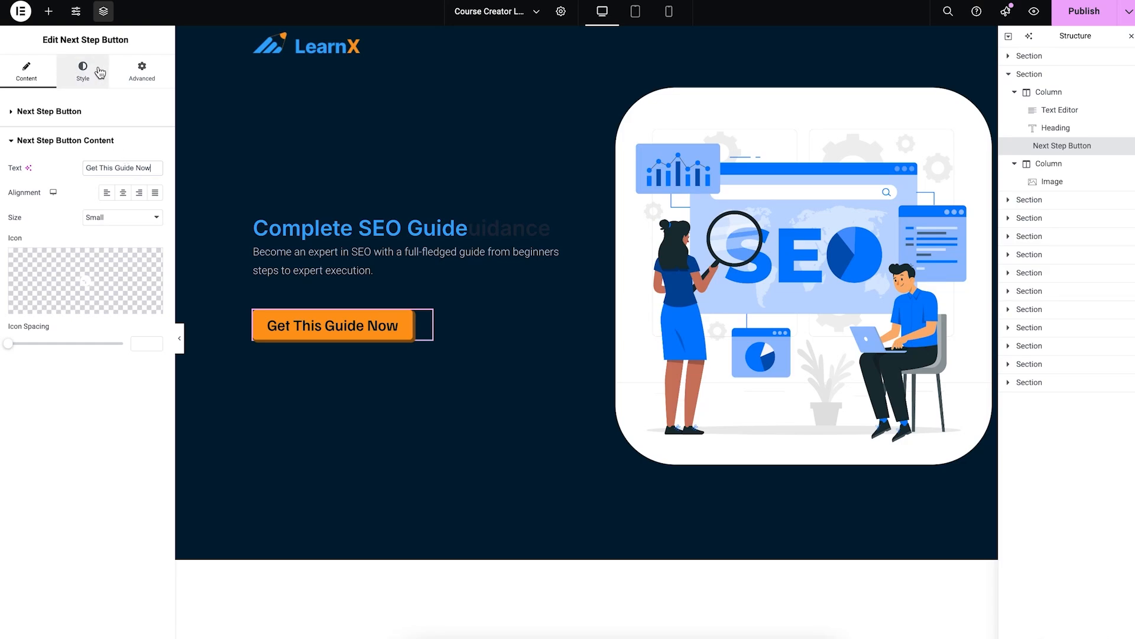
Step: Add a Text Editor block above the button reading 'At only $49.99'
left_click(48, 11)
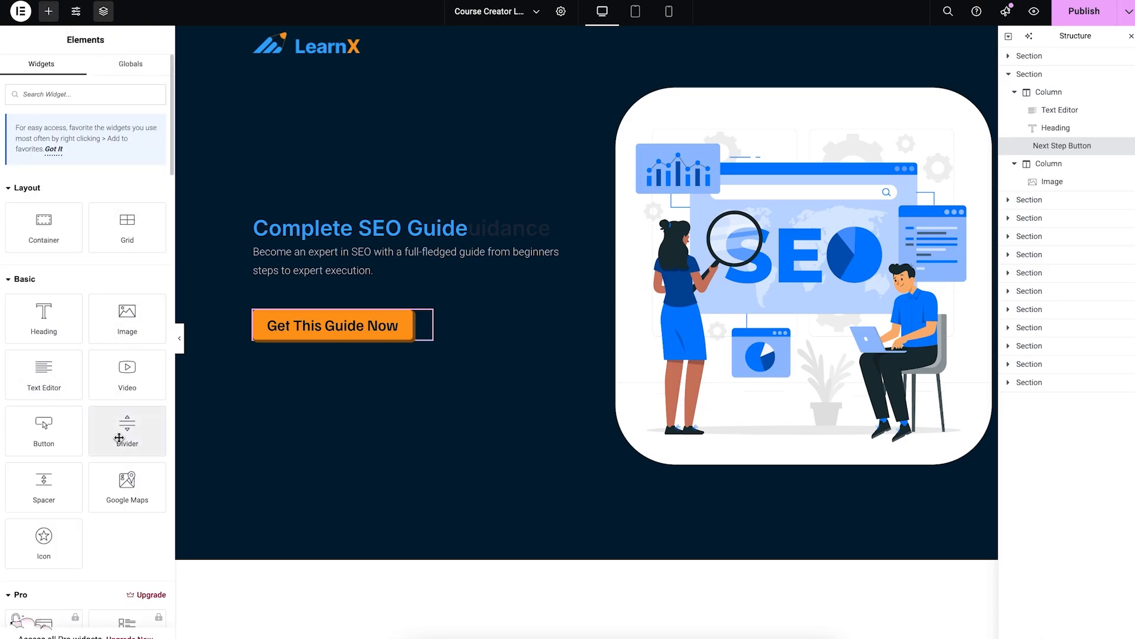
left_click_drag(44, 372, 363, 299)
triple_click(363, 295)
key("BackSpace")
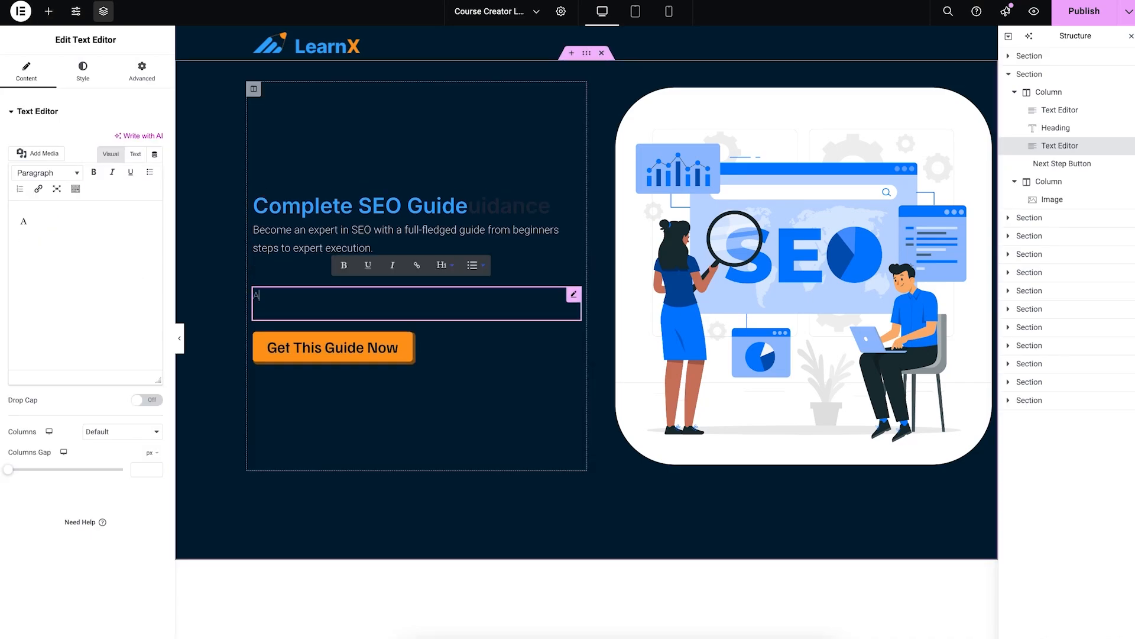
type("At only $499.=")
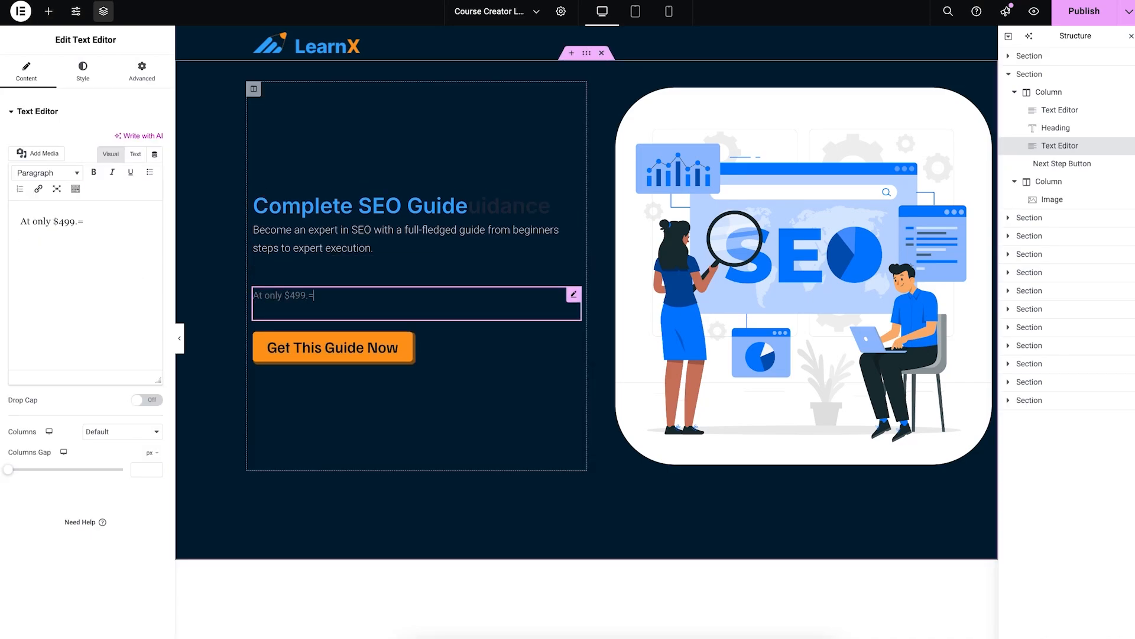
key("BackSpace")
key("BackSpace")
key("BackSpace")
type(".99")
Step: Make the price text white with a larger font size, then publish the landing page
left_click(83, 71)
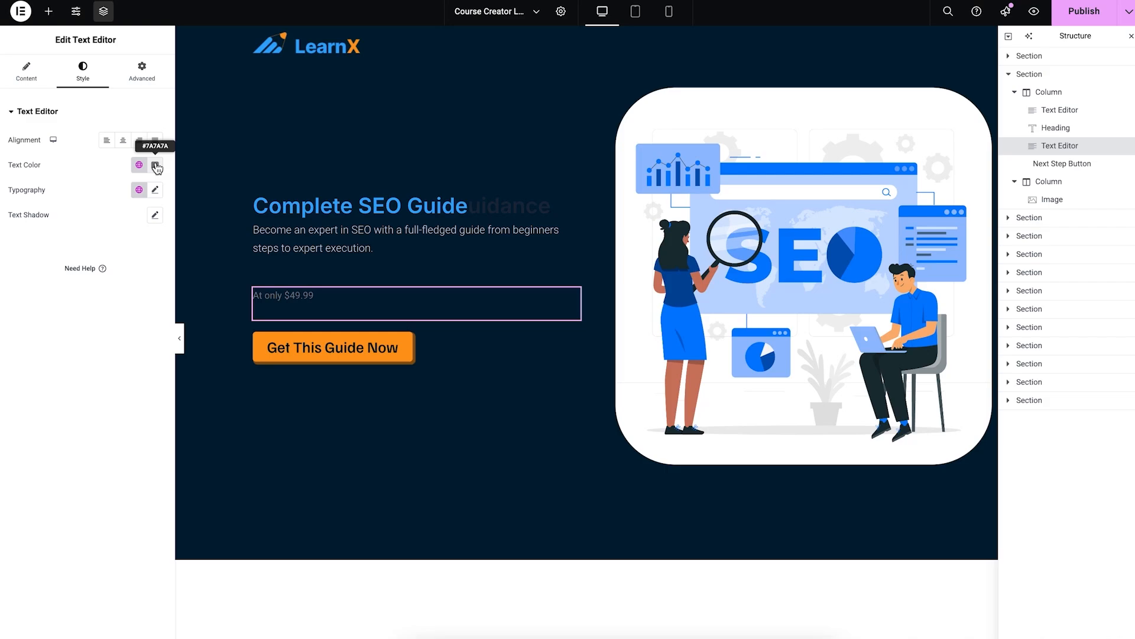
left_click(155, 164)
left_click(83, 72)
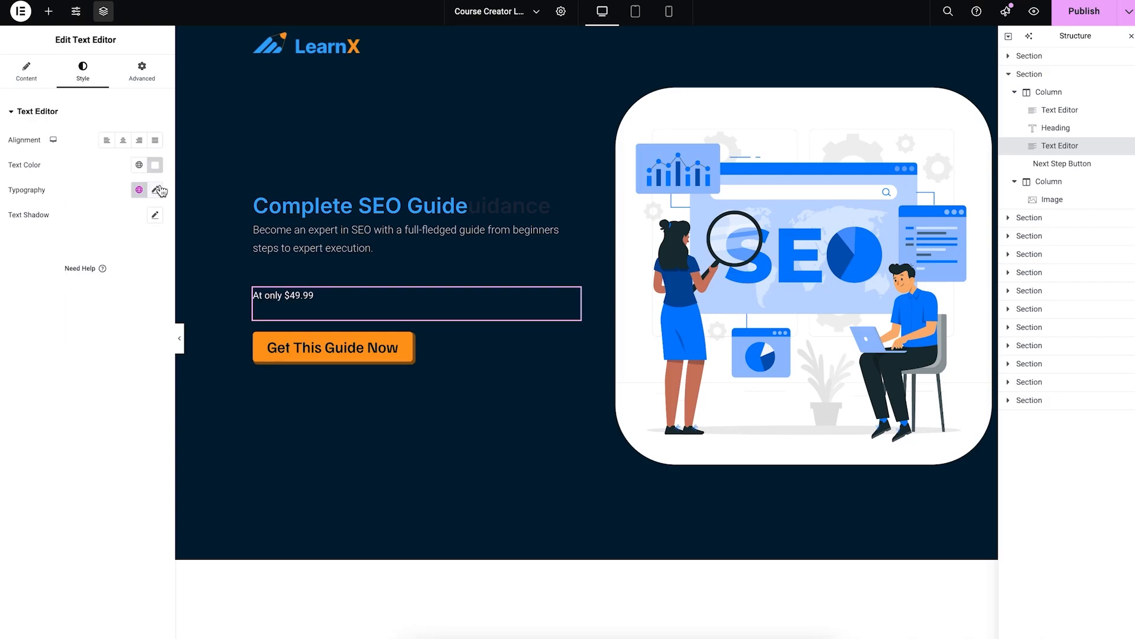
left_click(155, 190)
left_click_drag(17, 282, 33, 282)
left_click(142, 71)
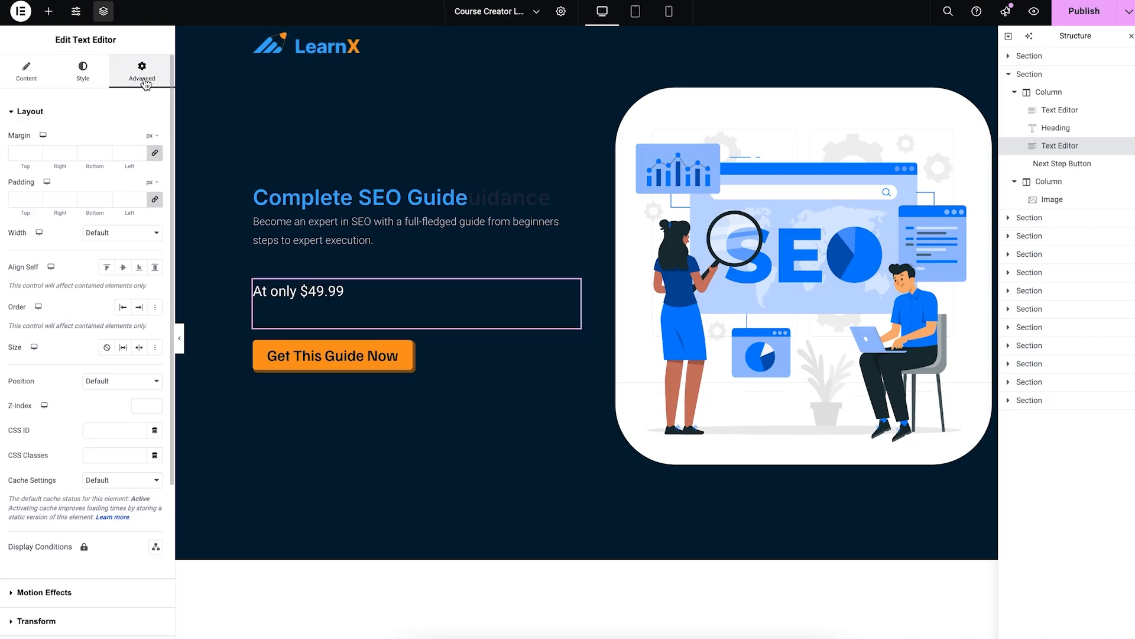
left_click(26, 71)
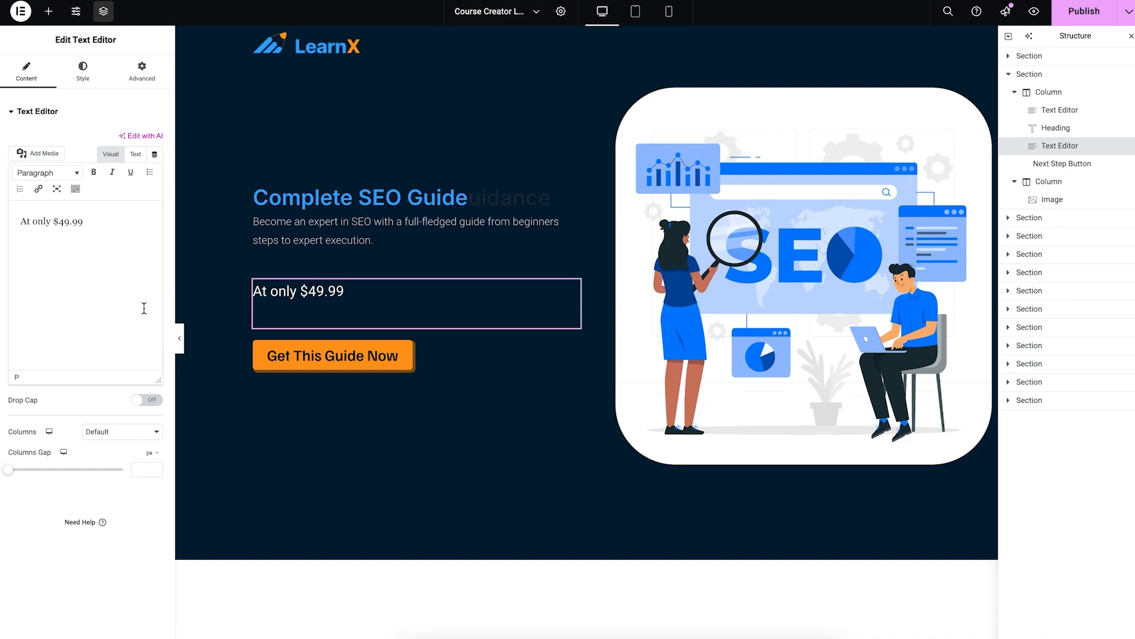
left_click(76, 71)
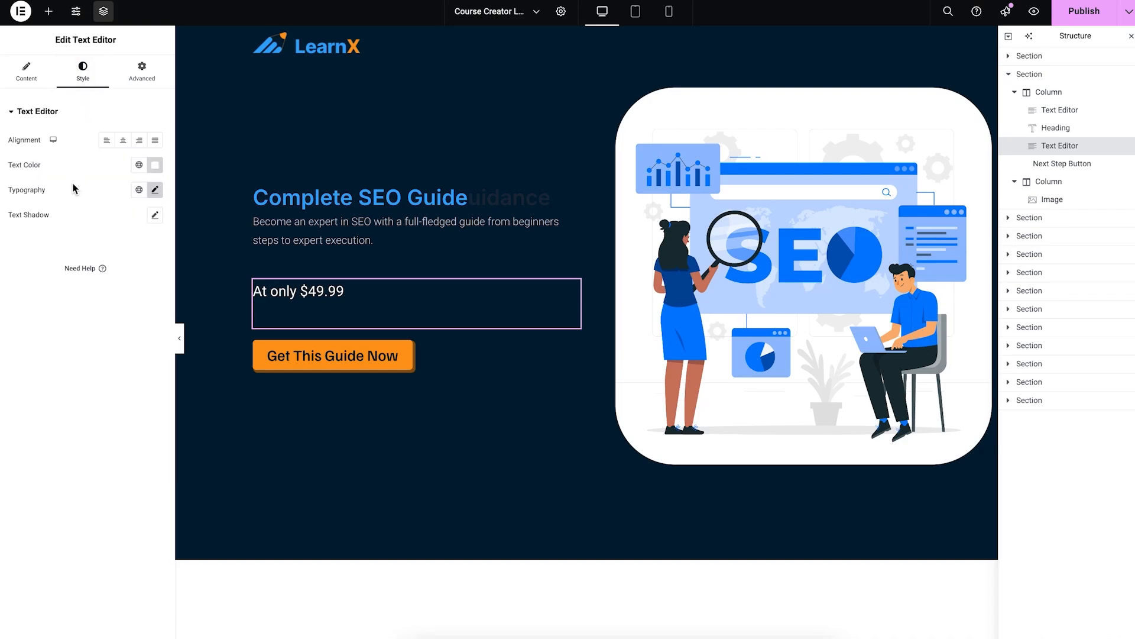
left_click(140, 75)
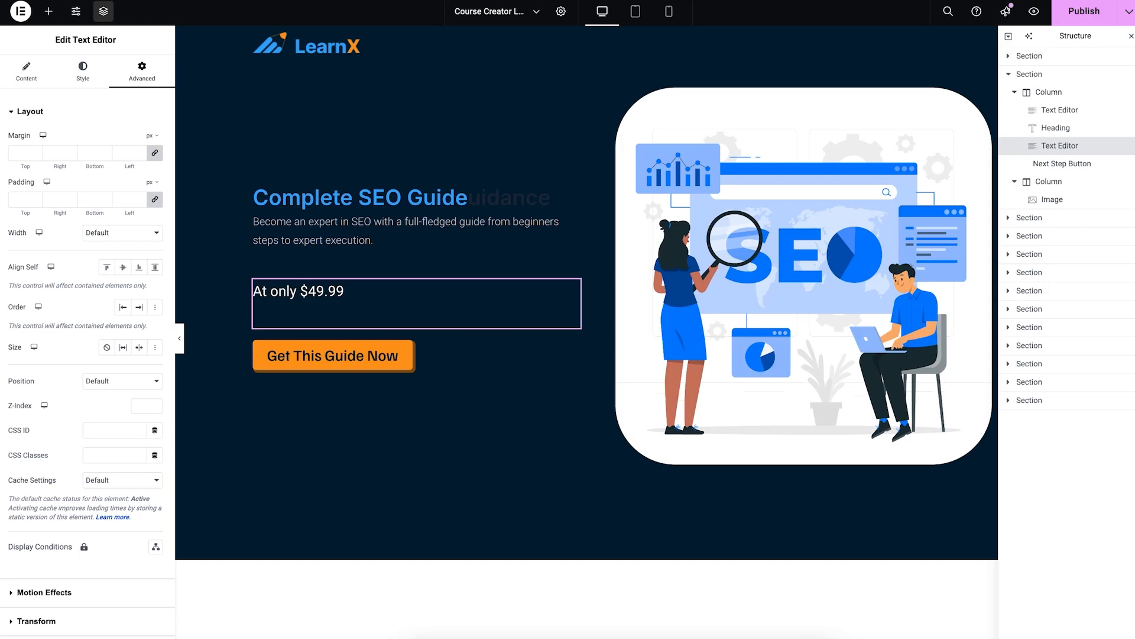
left_click(1093, 21)
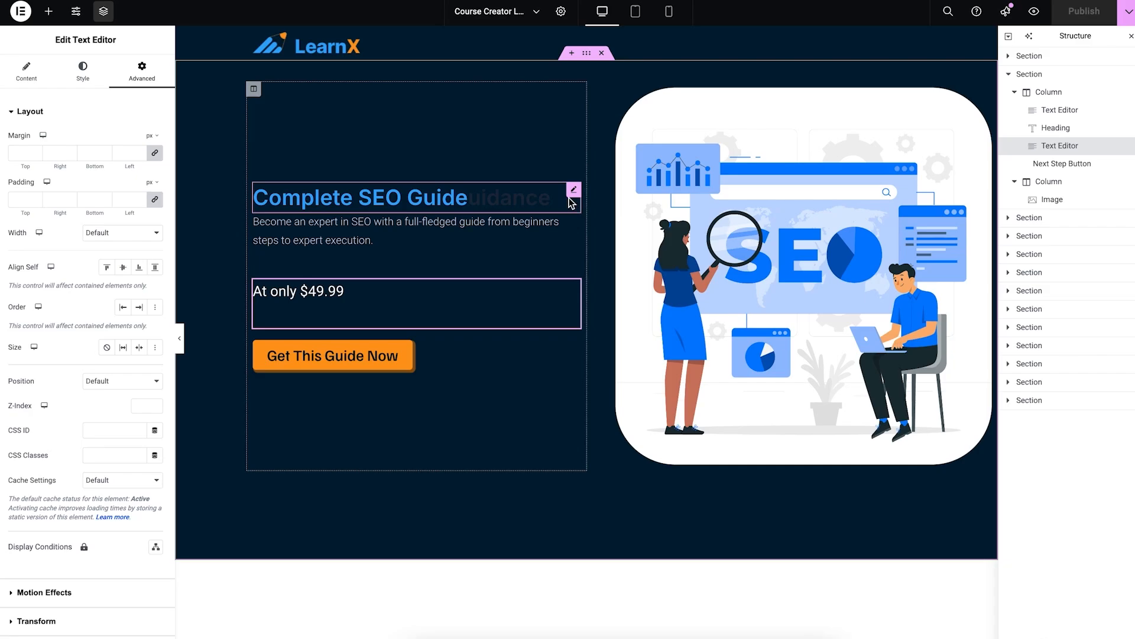
Step: Scroll through the published landing page to review it
scroll(575, 204, "down", 15)
scroll(576, 210, "down", 10)
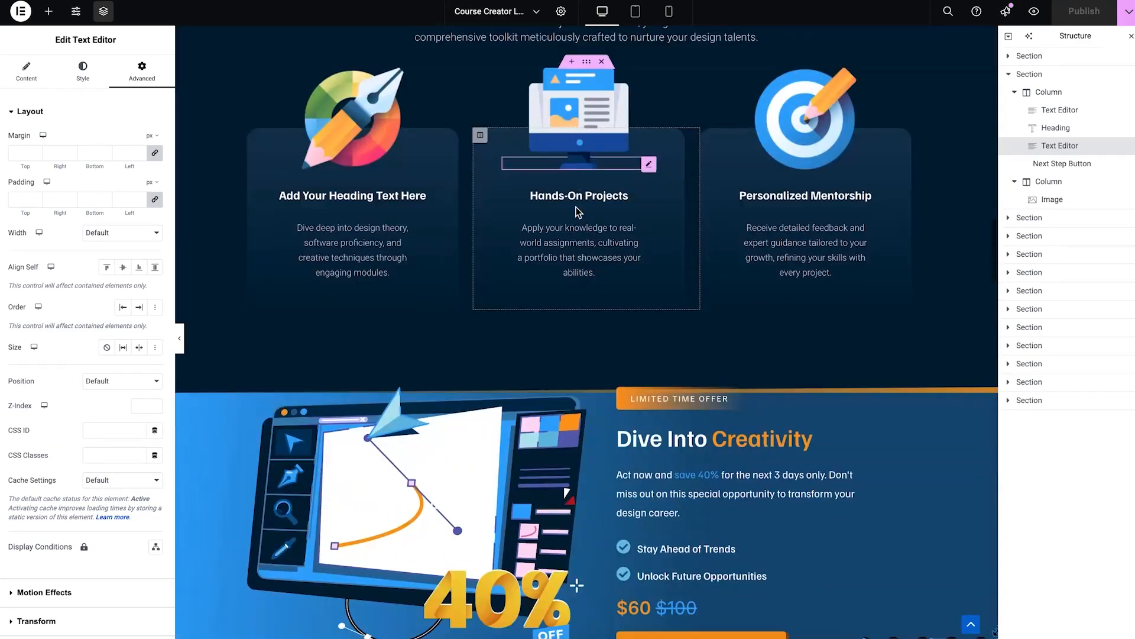
scroll(577, 212, "up", 20)
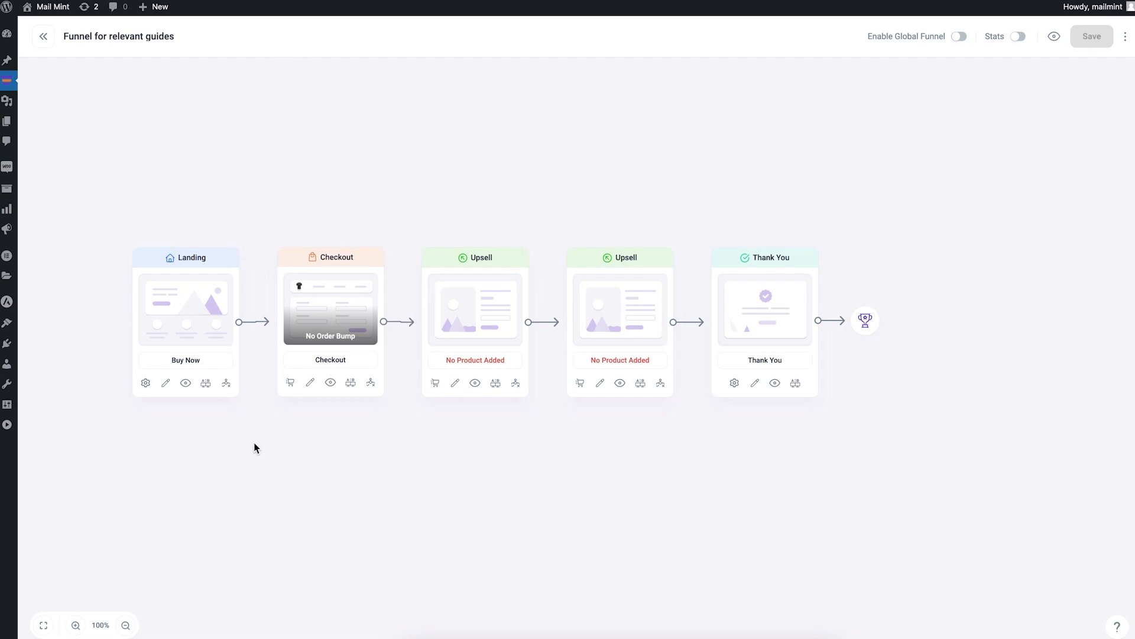
Step: Preview the checkout showing the Complete SEO Guide at $49.99, then open it in Elementor
left_click(330, 385)
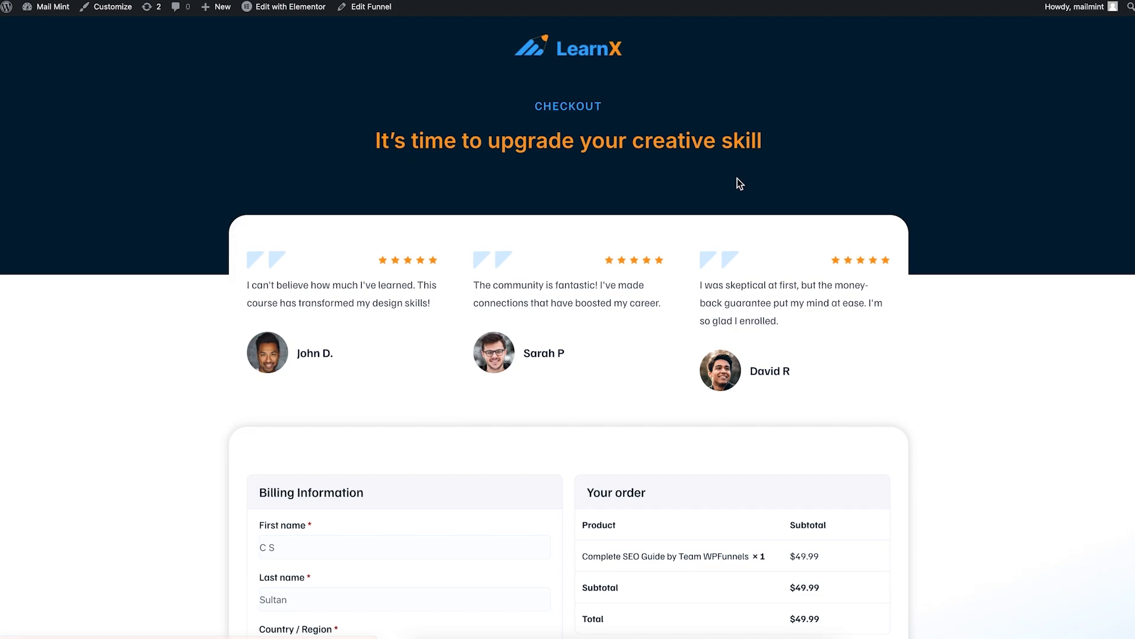
scroll(735, 182, "down", 8)
scroll(733, 188, "up", 5)
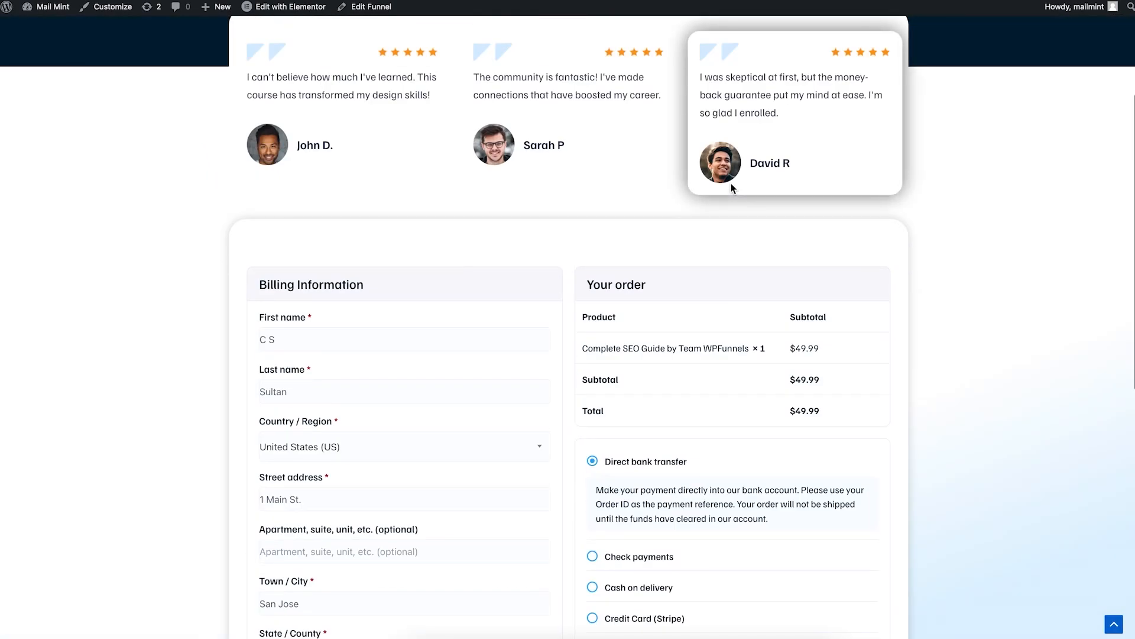
scroll(712, 347, "up", 4)
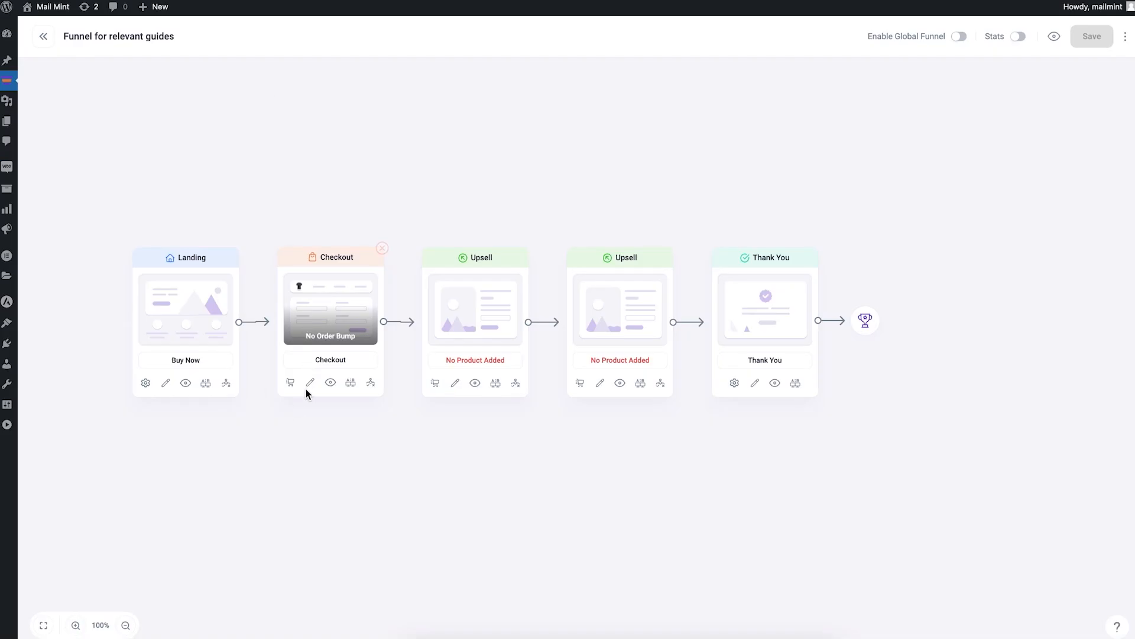
left_click(310, 385)
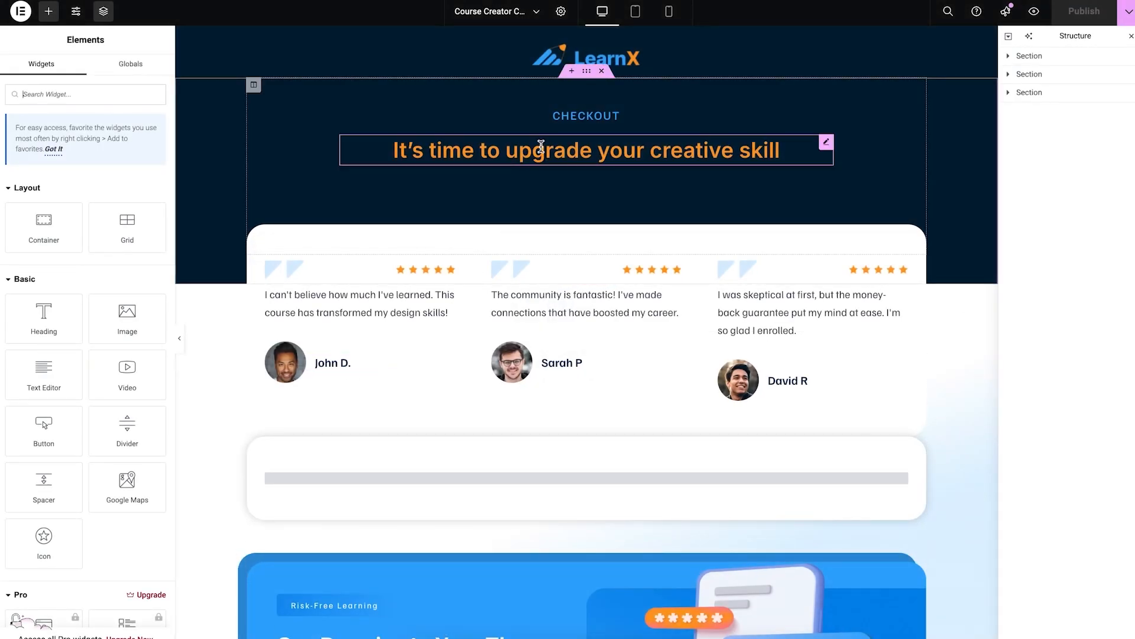
Step: Change the checkout headline to 'It's time to upgrade your SEO skills' and save with Ctrl+S
left_click(641, 145)
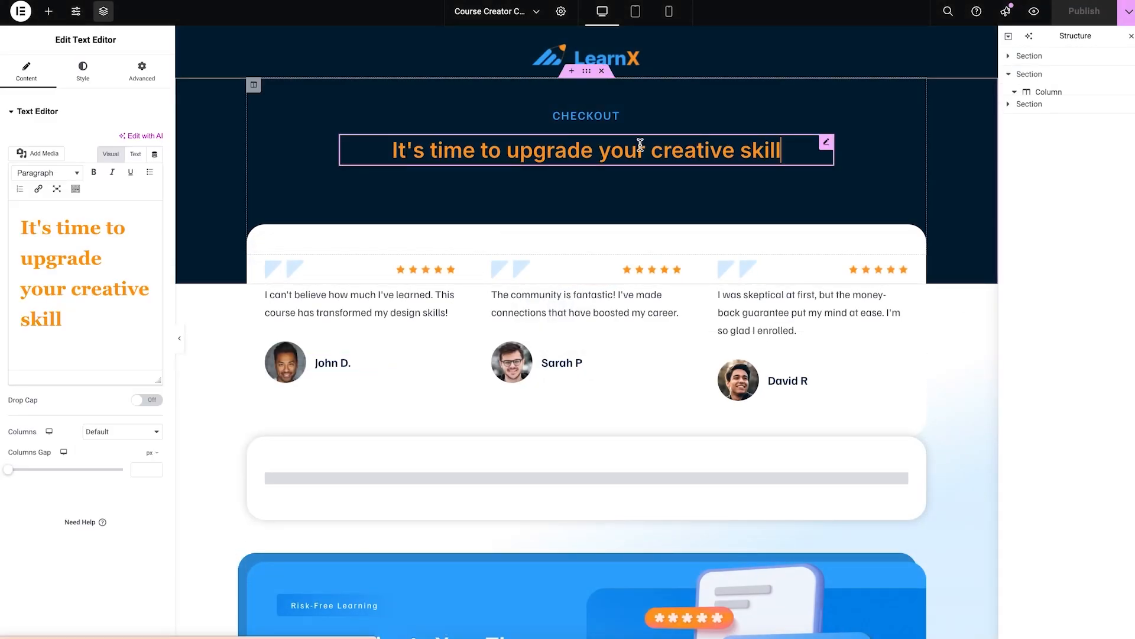
left_click_drag(651, 151, 733, 150)
type("SEO")
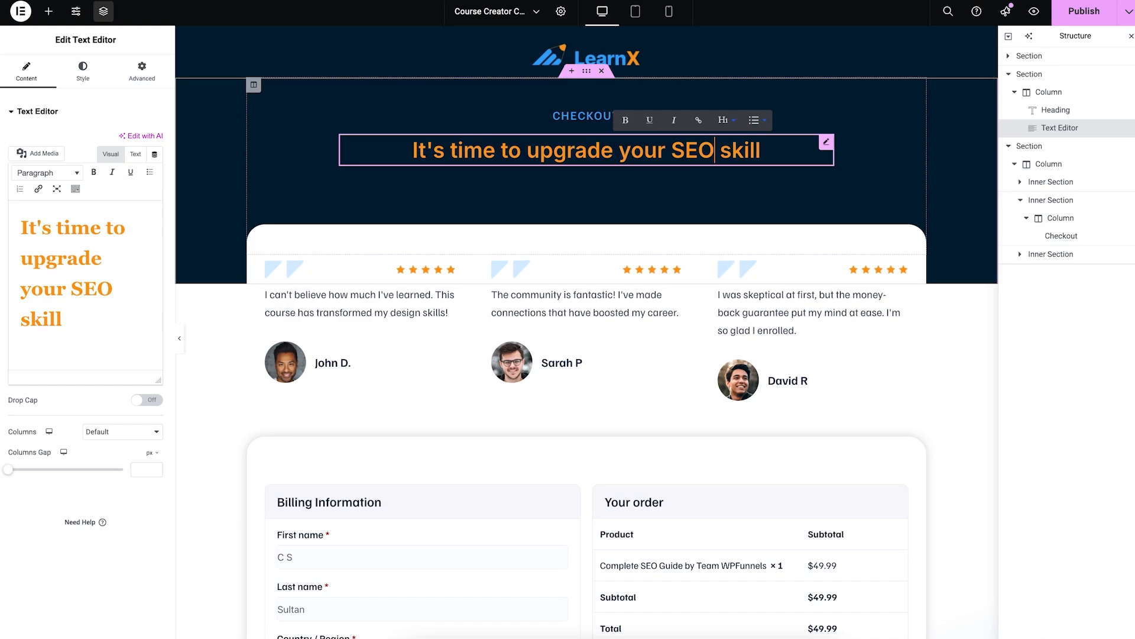
key("Right")
key("Right")
key("Right")
key("Right")
key("Right")
key("Right")
type("s")
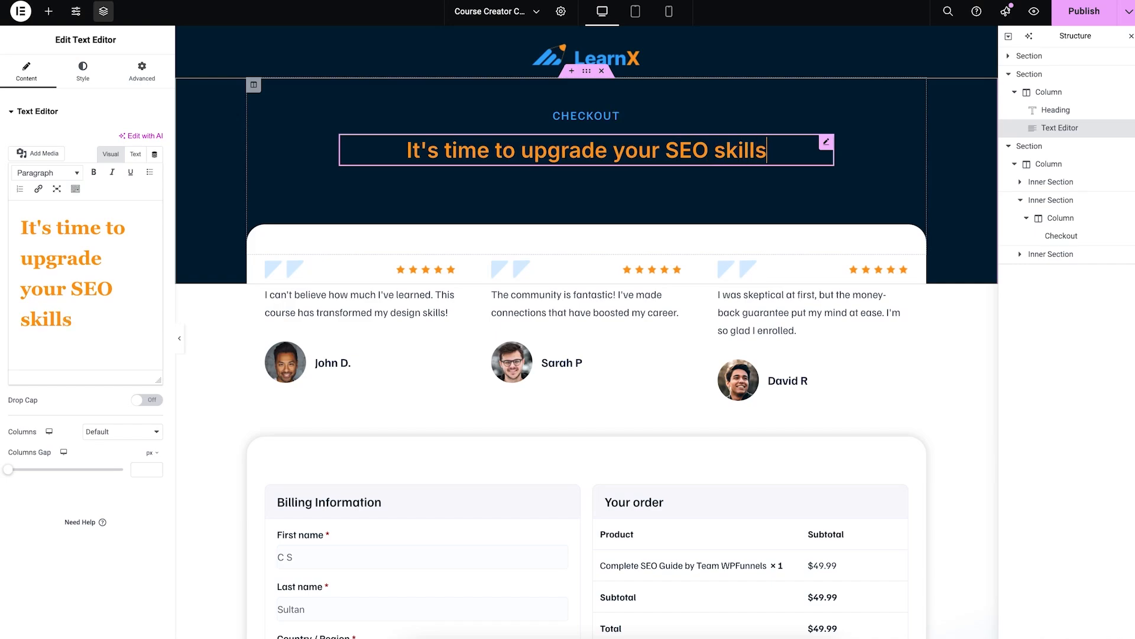
scroll(712, 208, "down", 2)
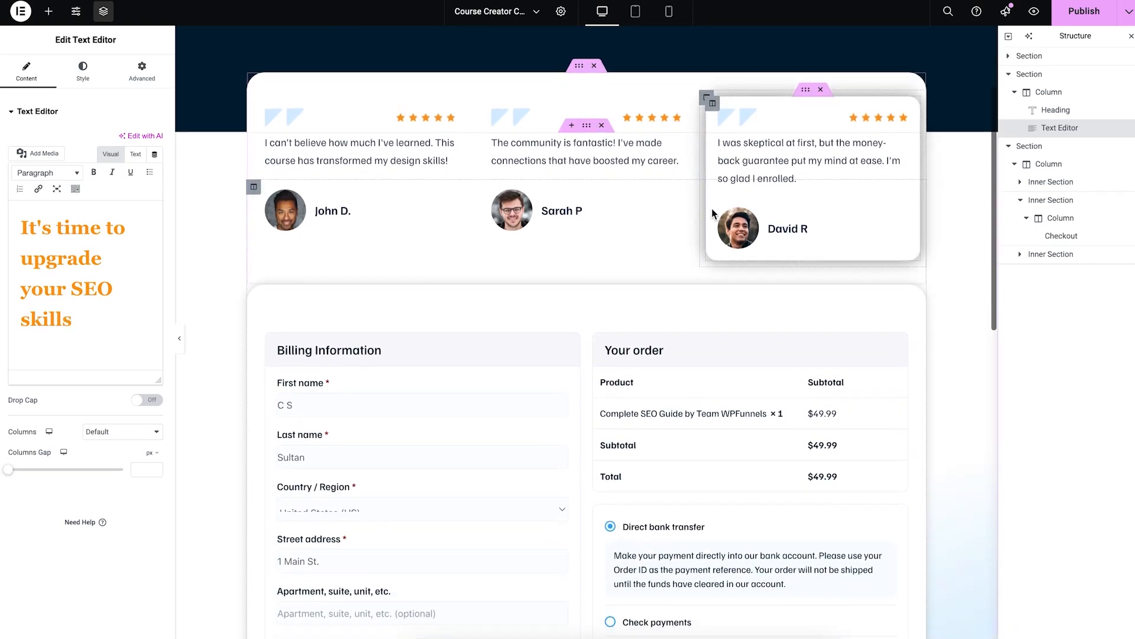
scroll(833, 168, "up", 1)
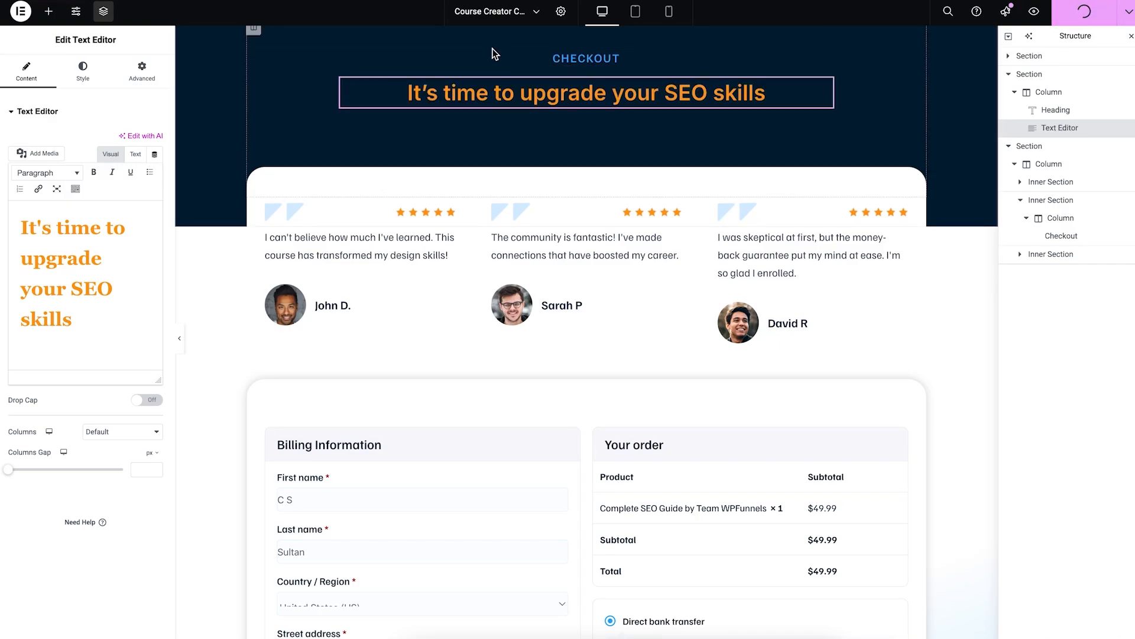
key("ctrl+s")
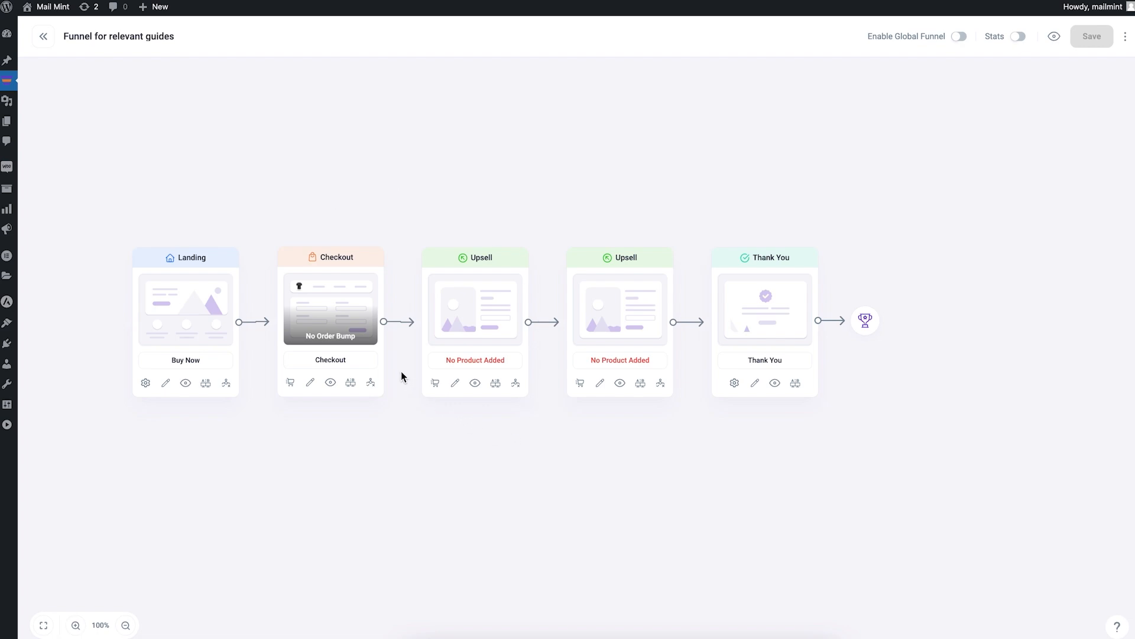
Step: Search 'conten' and add the Complete Guide To Writing High Quality Content as the first upsell's product
mouse_move(500, 325)
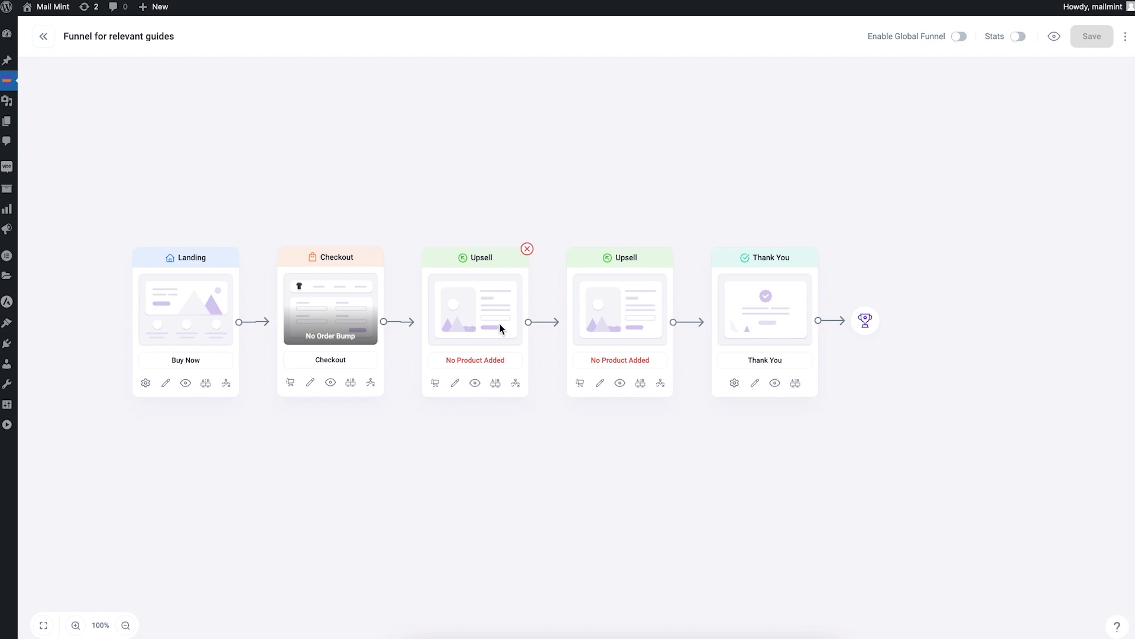
left_click(435, 384)
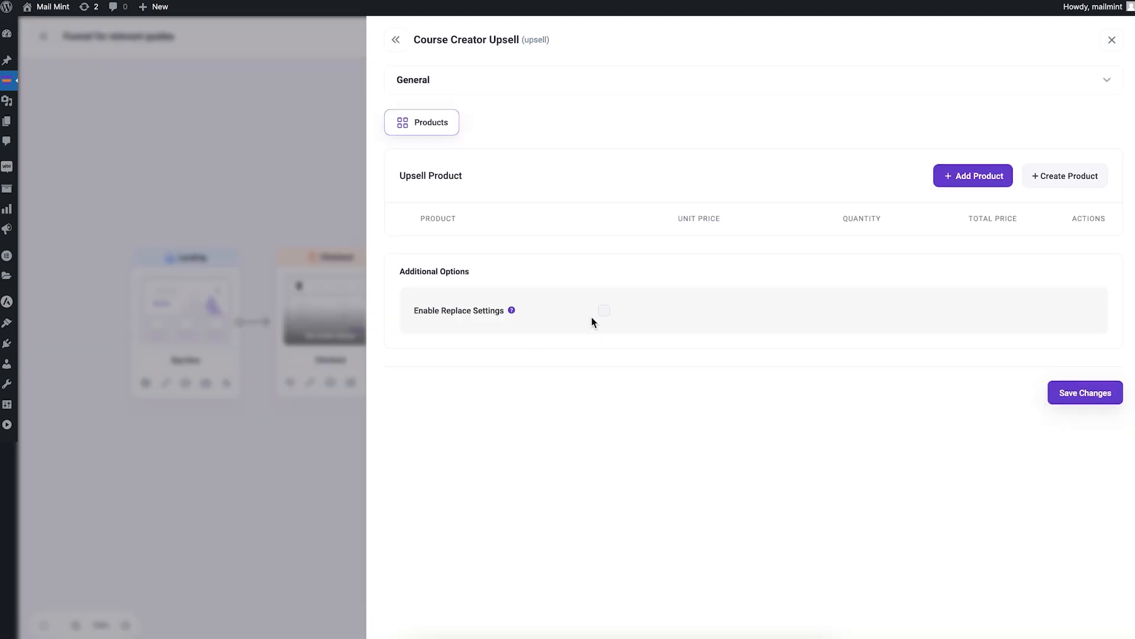
left_click(960, 180)
left_click(523, 319)
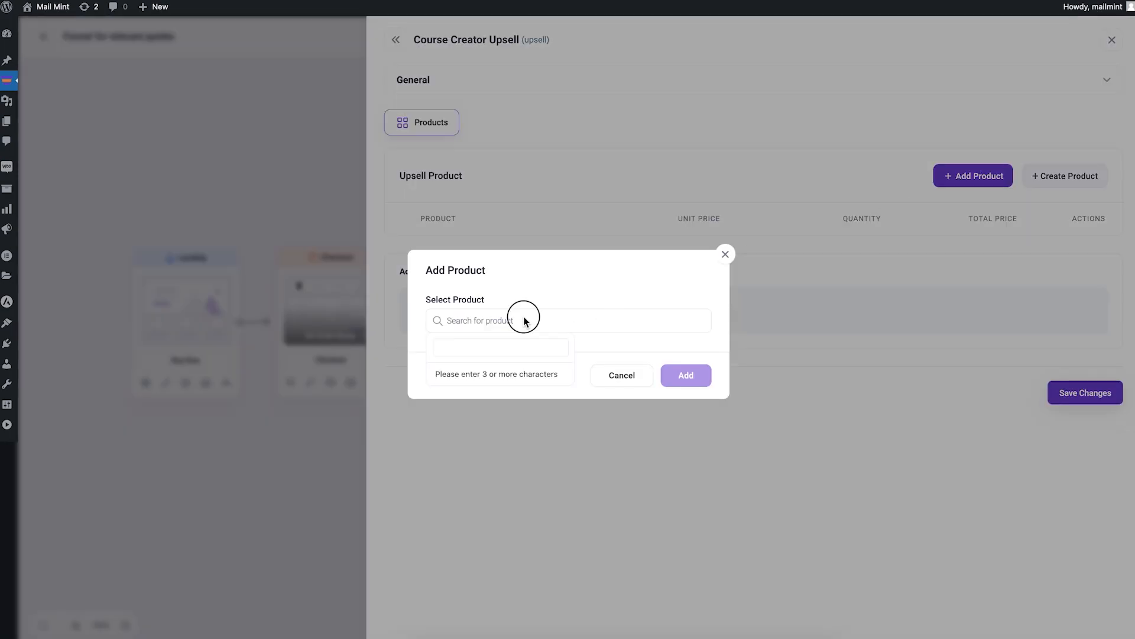
type("conte")
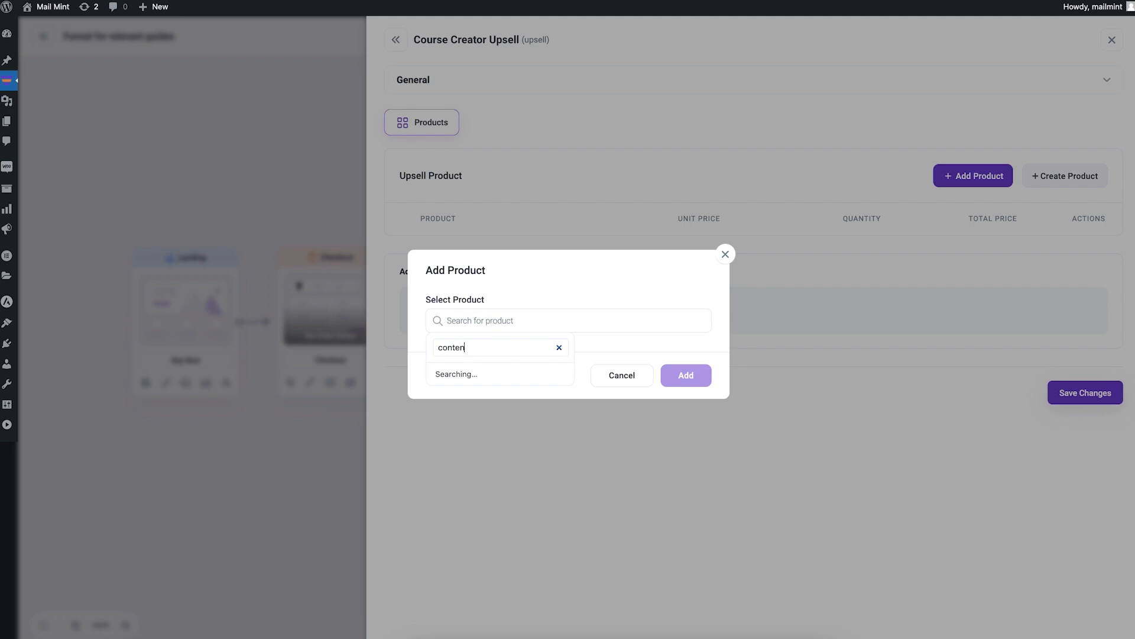
type("n")
left_click(473, 387)
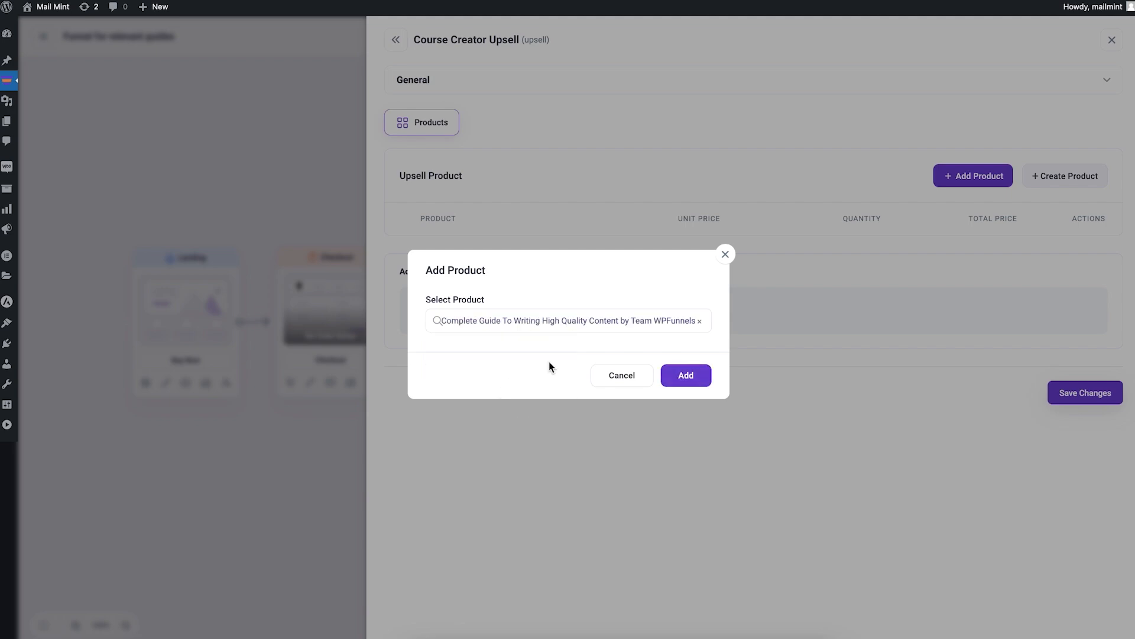
left_click(698, 379)
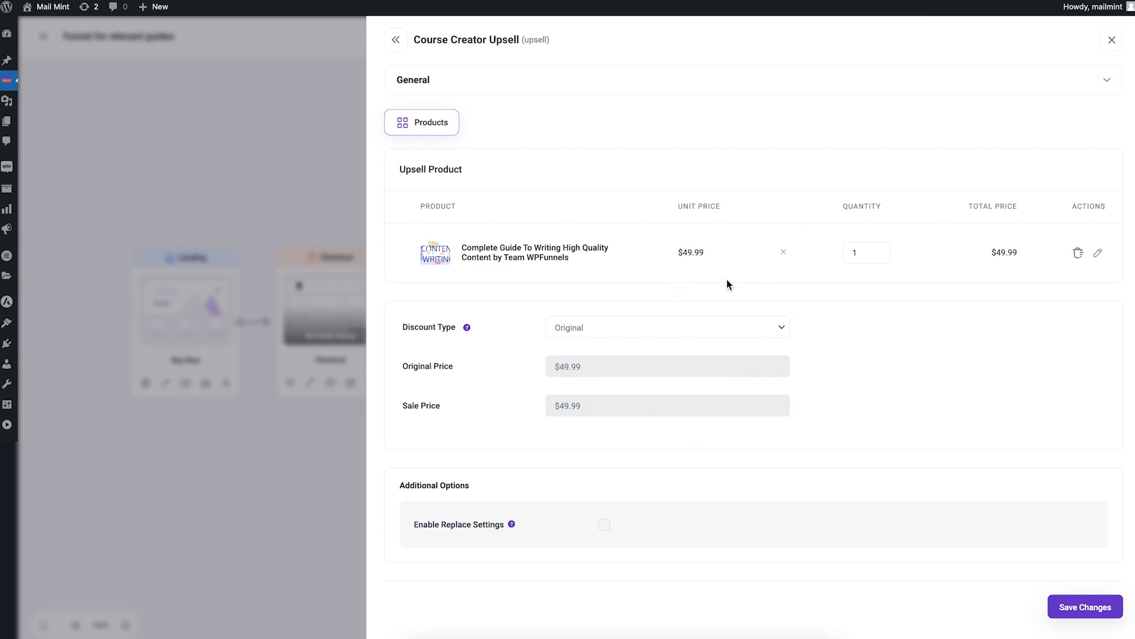
Step: Set the upsell discount type to Flat Amount with a value of 19.99
left_click(572, 332)
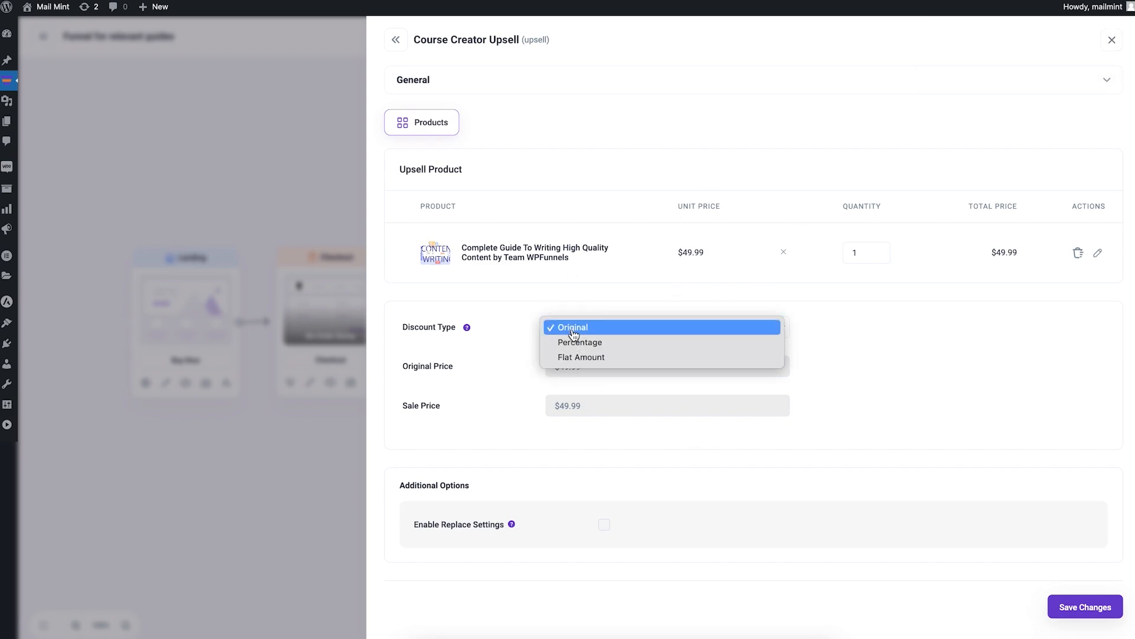
left_click(615, 358)
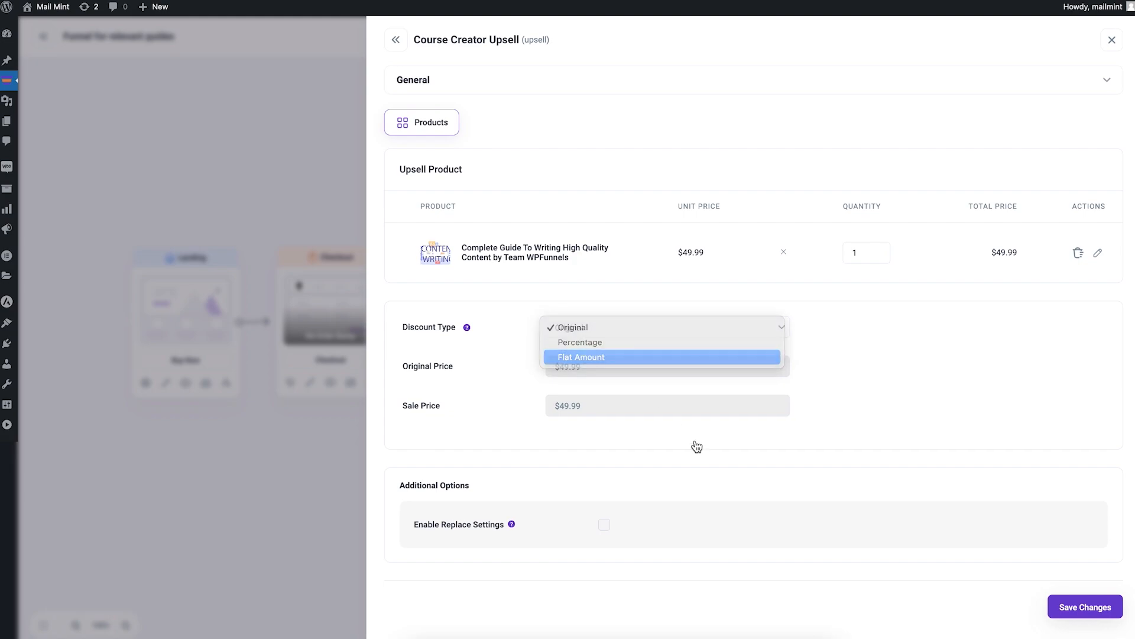
left_click_drag(576, 406, 549, 404)
type("19.99")
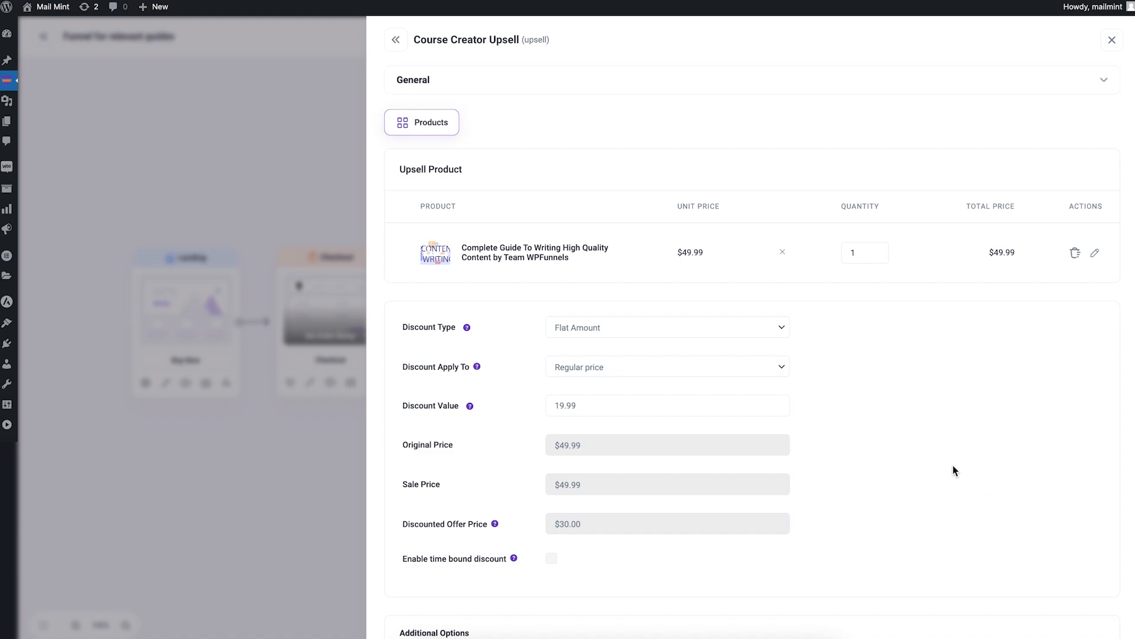
scroll(953, 465, "down", 3)
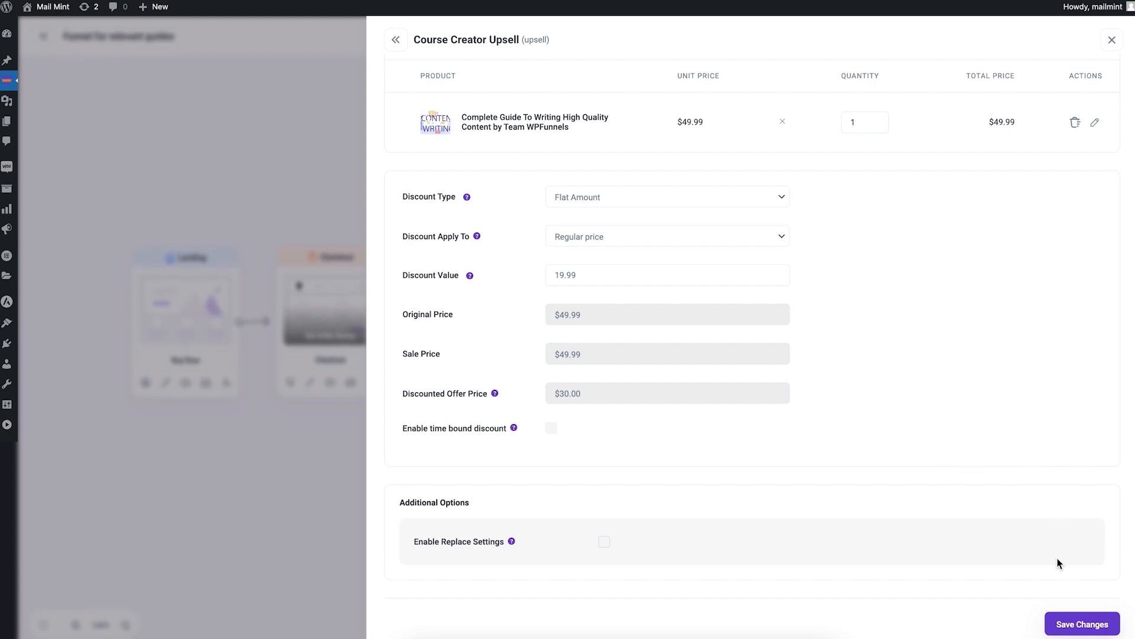
Step: Save the upsell discount settings and close the side panel back to the funnel canvas
left_click(1078, 623)
left_click(1095, 626)
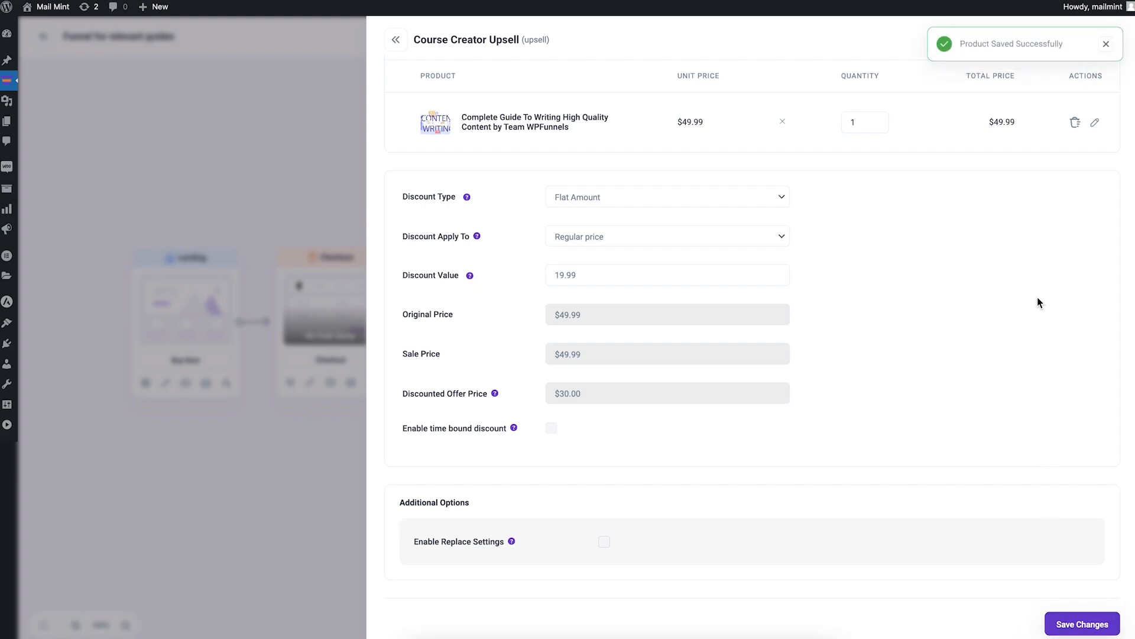
scroll(970, 284, "up", 3)
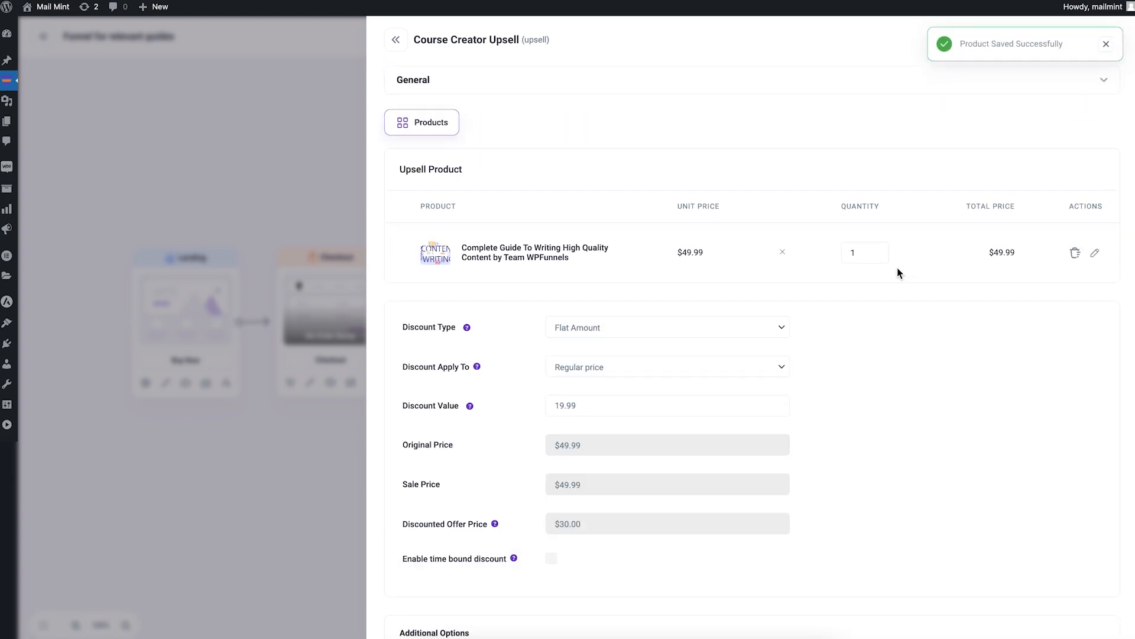
left_click(1111, 41)
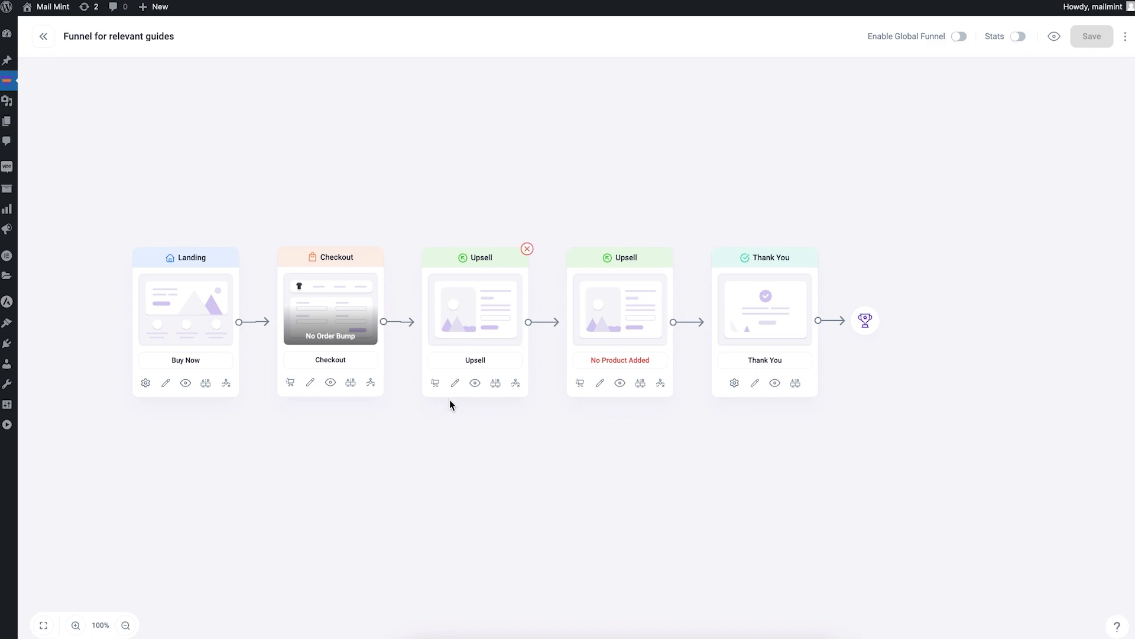
Step: Open the upsell page in Elementor and replace the offer image with the Content Writing illustration
left_click(454, 383)
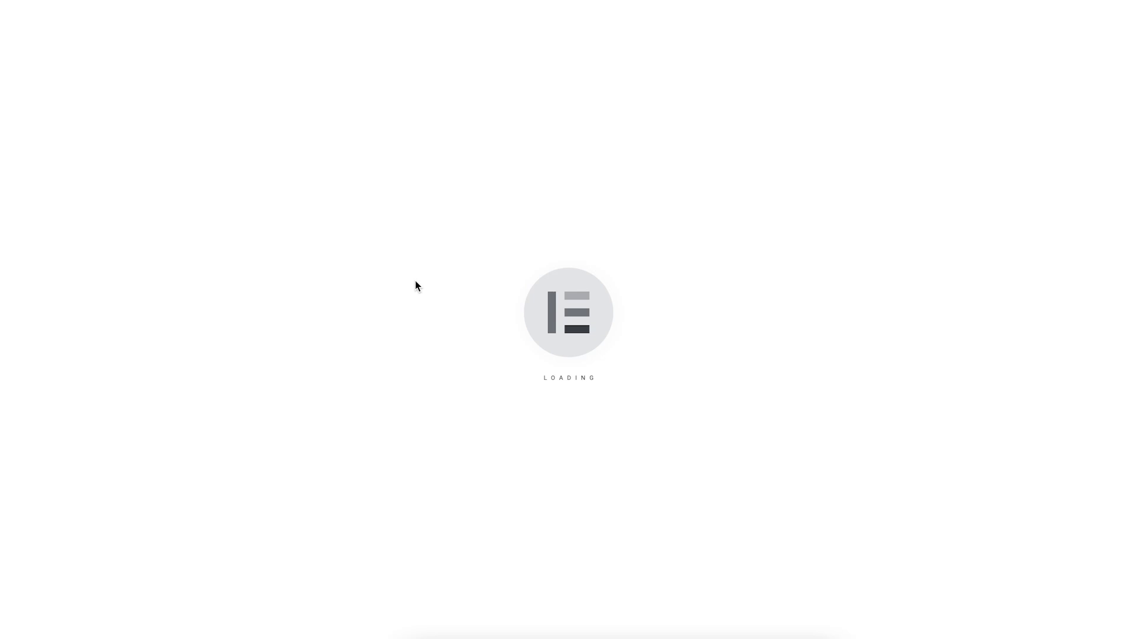
scroll(641, 257, "down", 3)
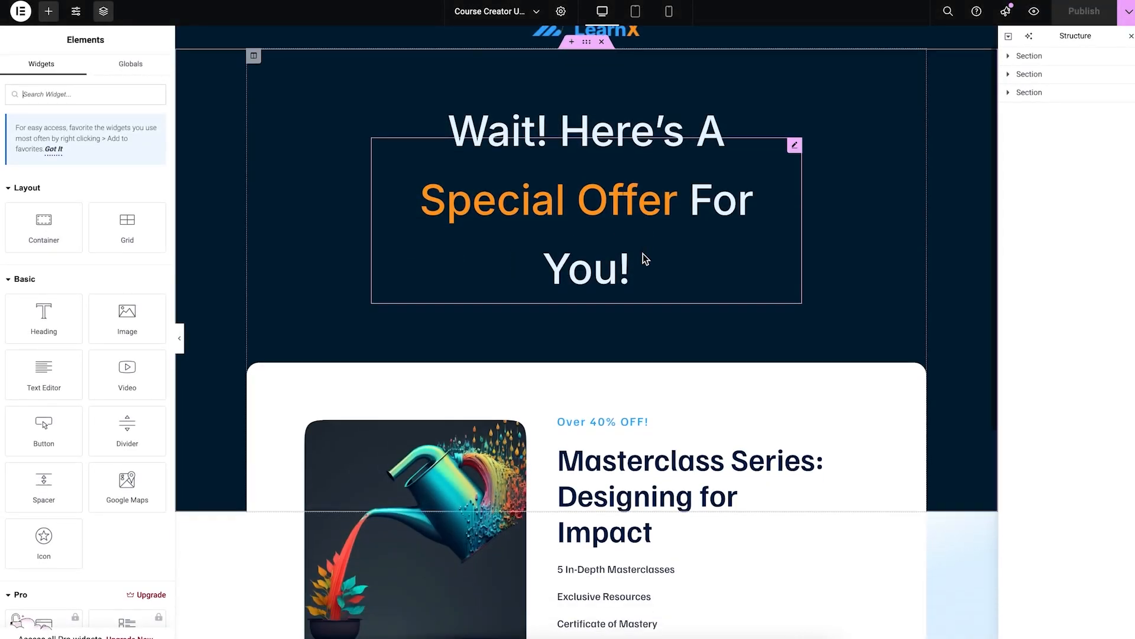
scroll(643, 259, "down", 3)
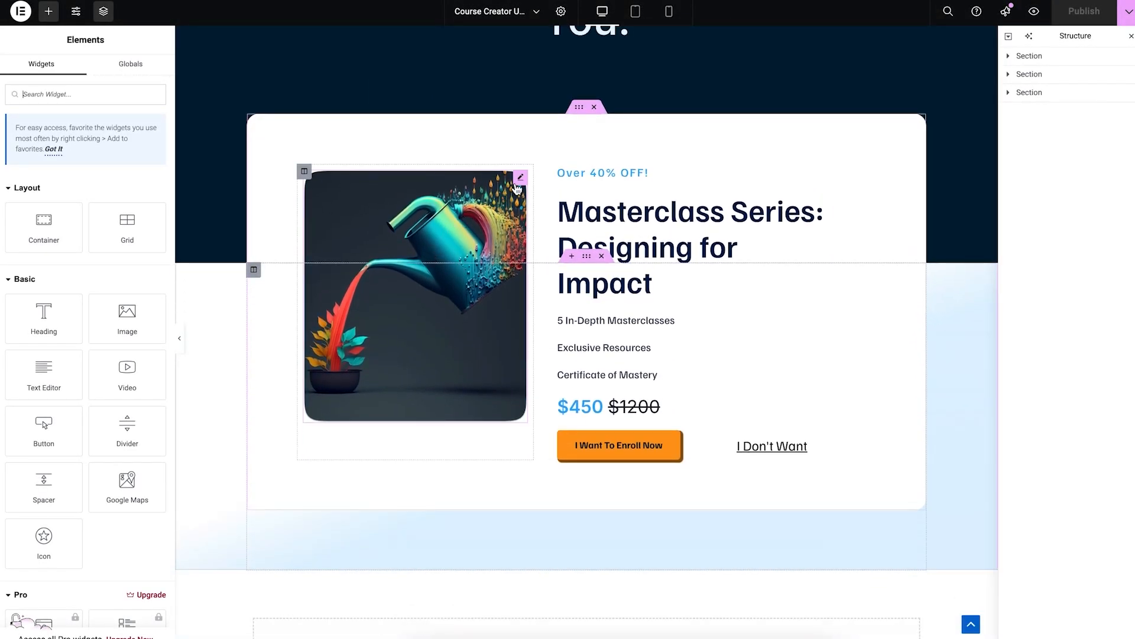
left_click(520, 179)
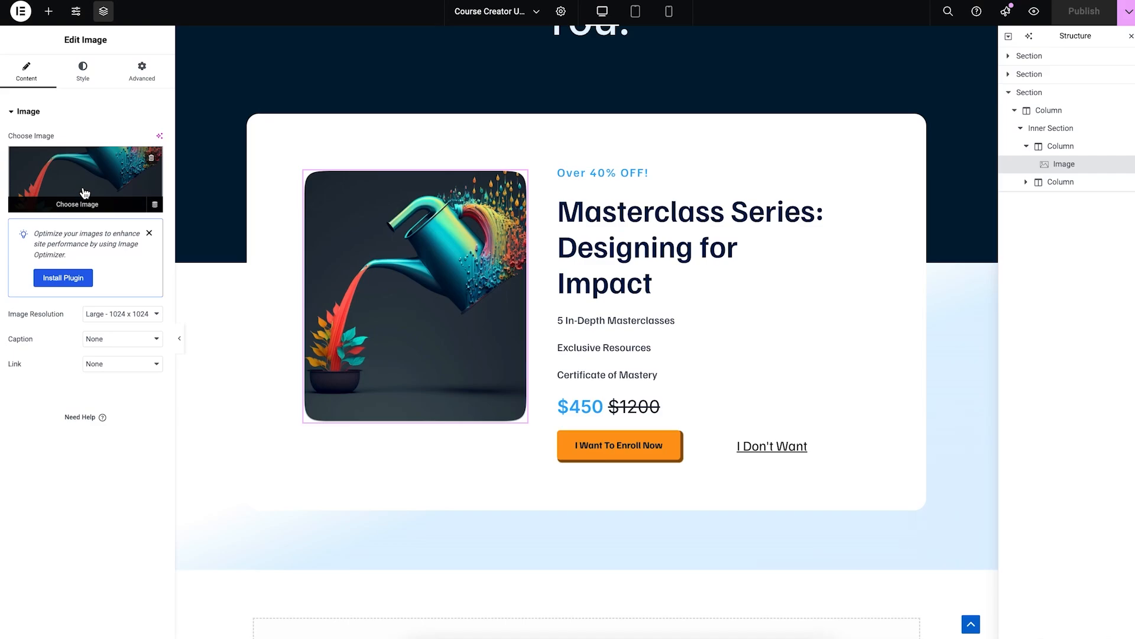
left_click(88, 187)
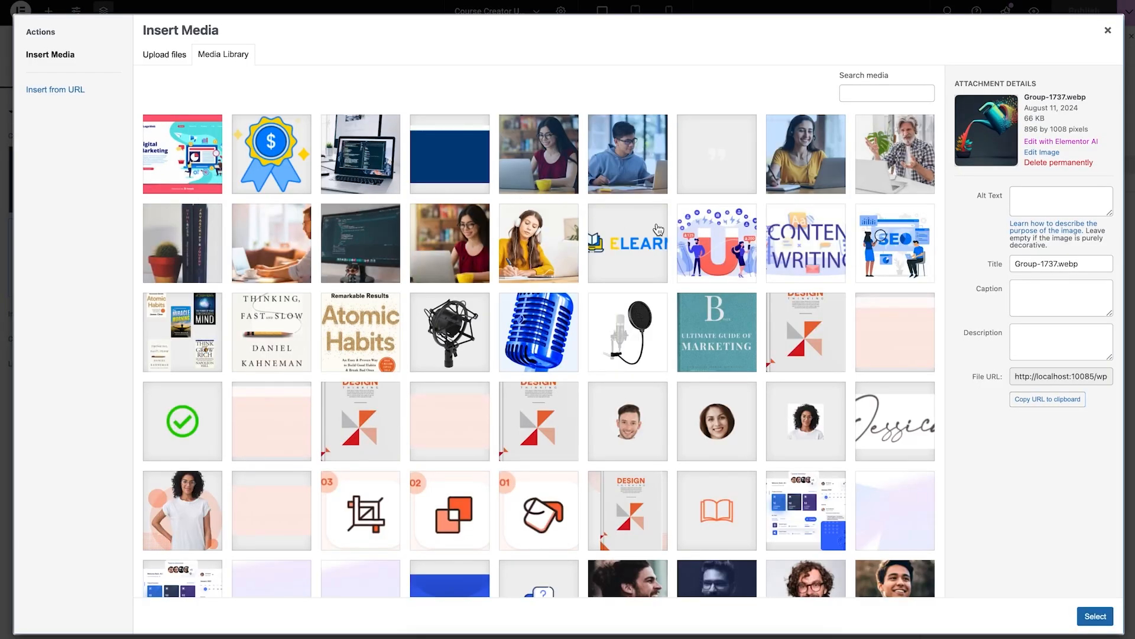
left_click(773, 239)
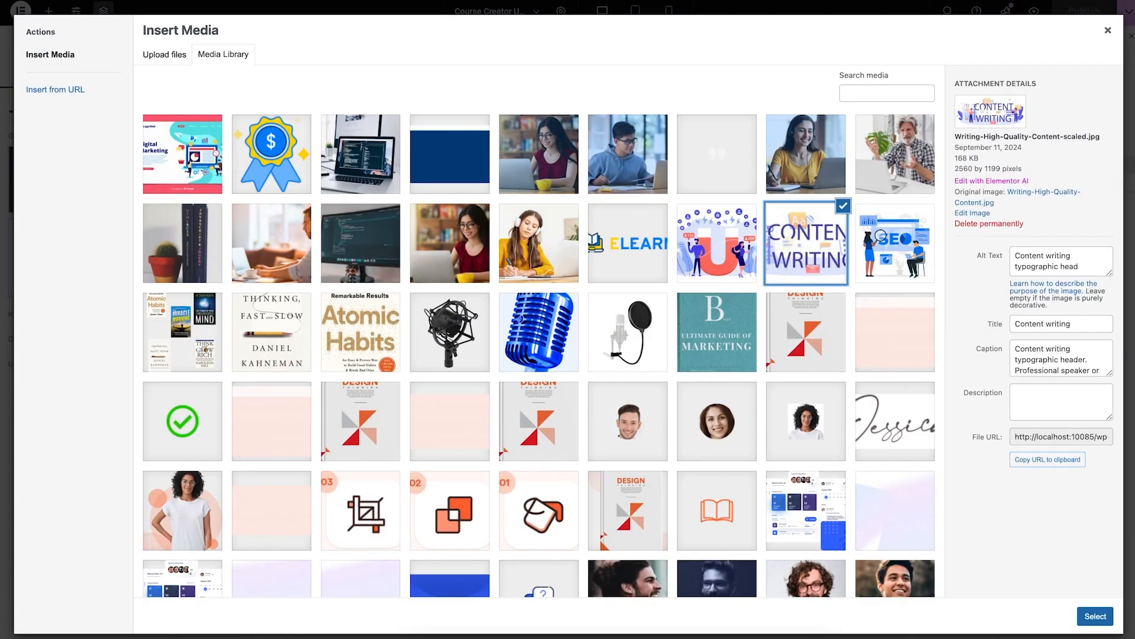
left_click(1095, 616)
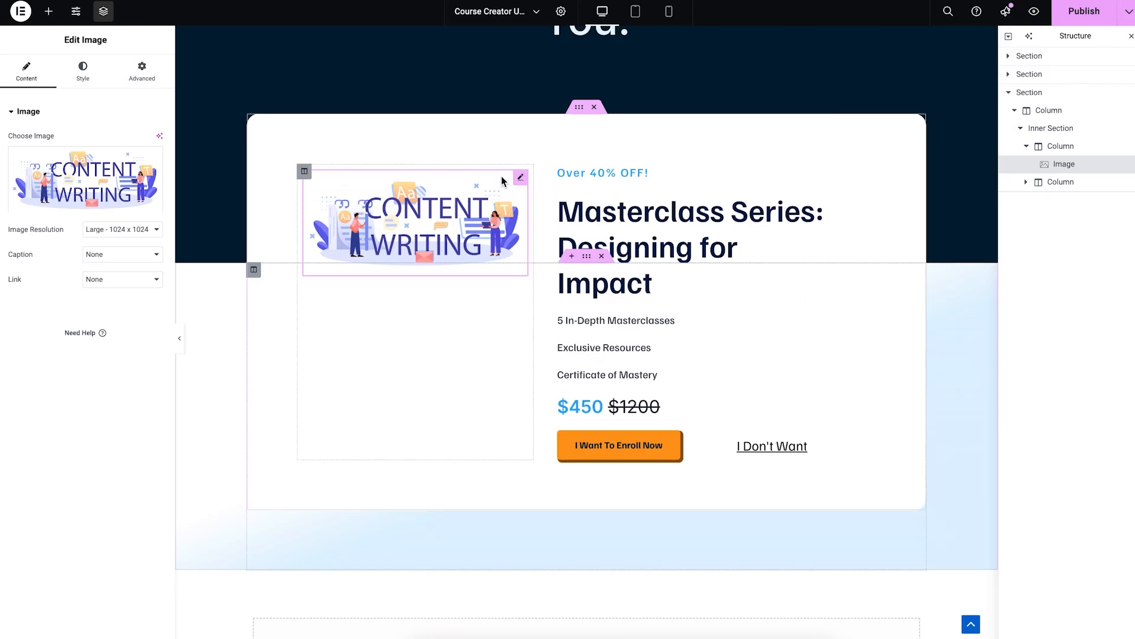
Step: Move the image into the right column and delete the empty left column
left_click_drag(520, 178, 748, 282)
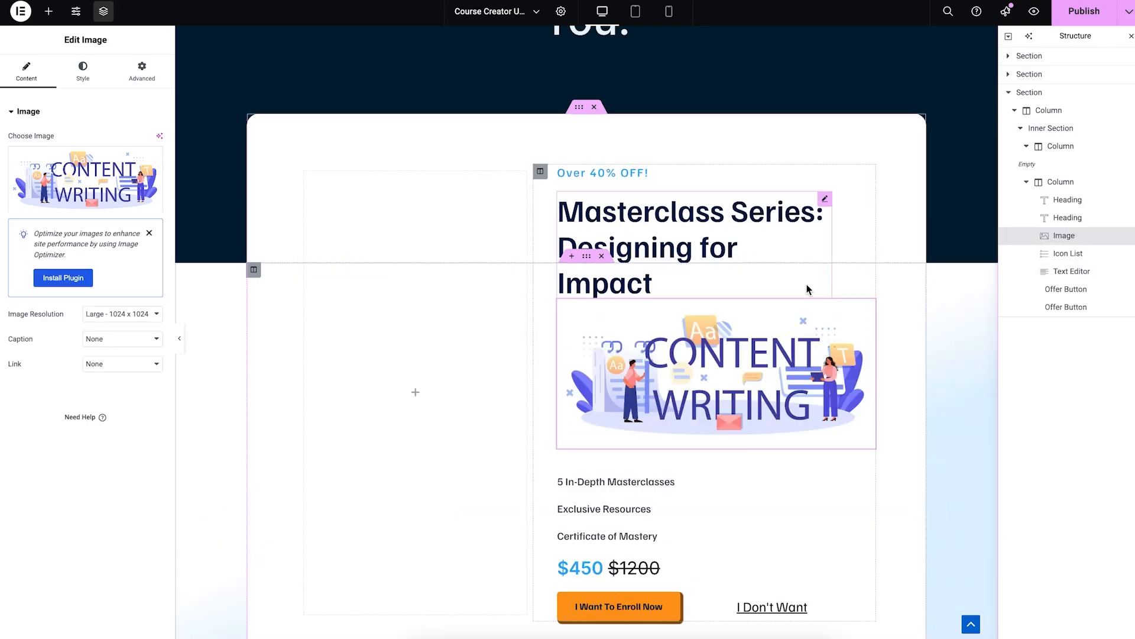
right_click(1055, 149)
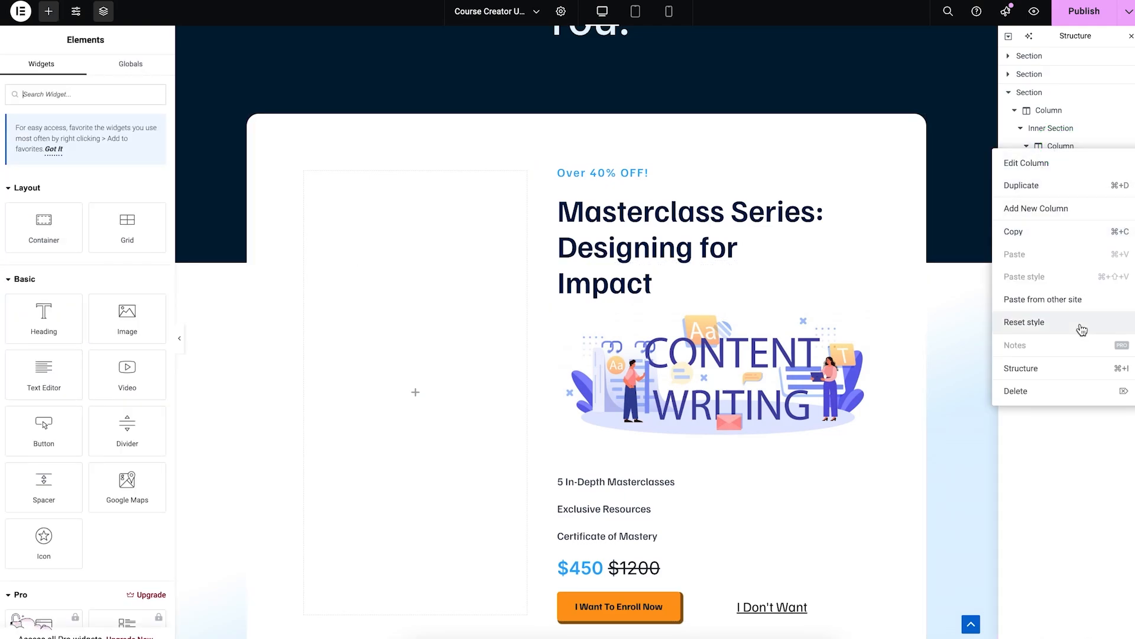
left_click(1034, 395)
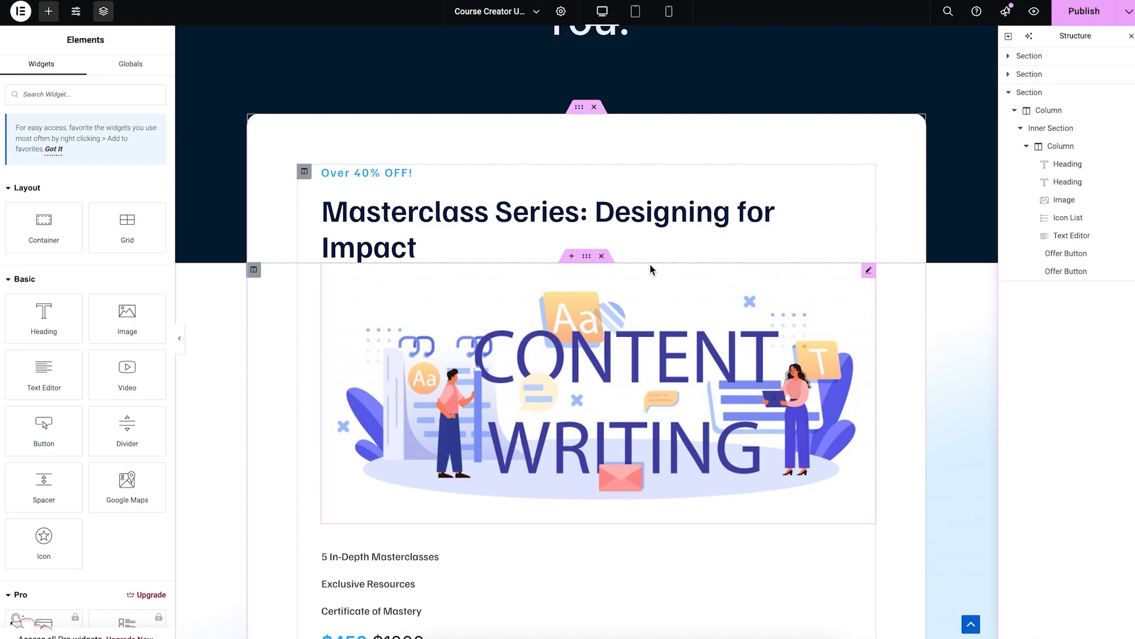
scroll(650, 270, "down", 1)
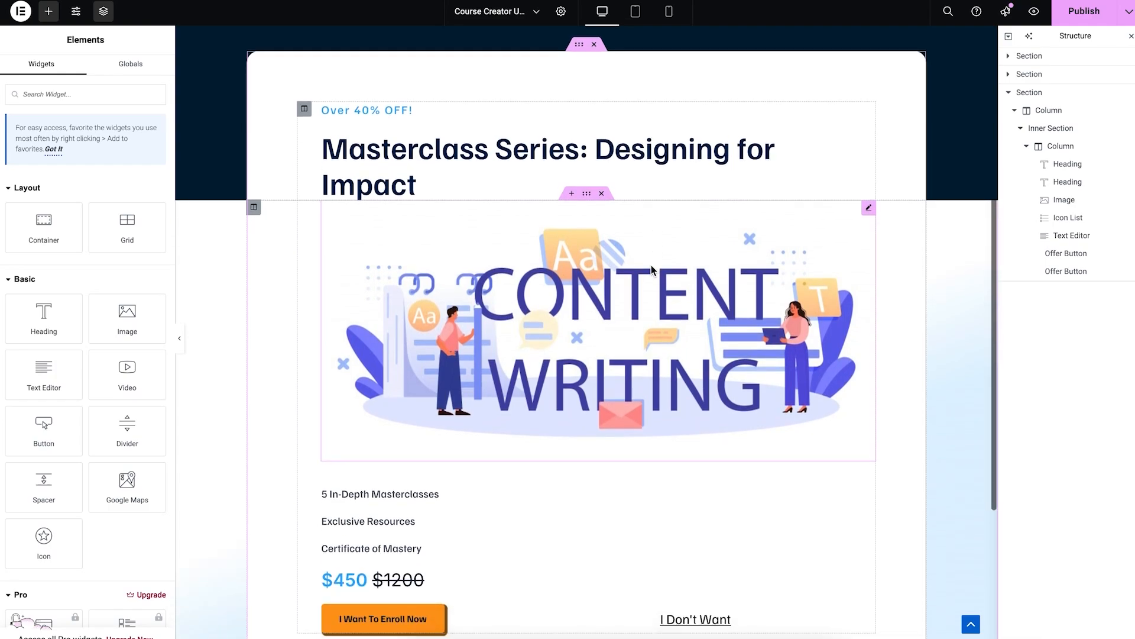
Step: Retitle the offer heading 'Become A Master At Content Writing - Huge Discount!!'
triple_click(473, 144)
type("Become A Master At")
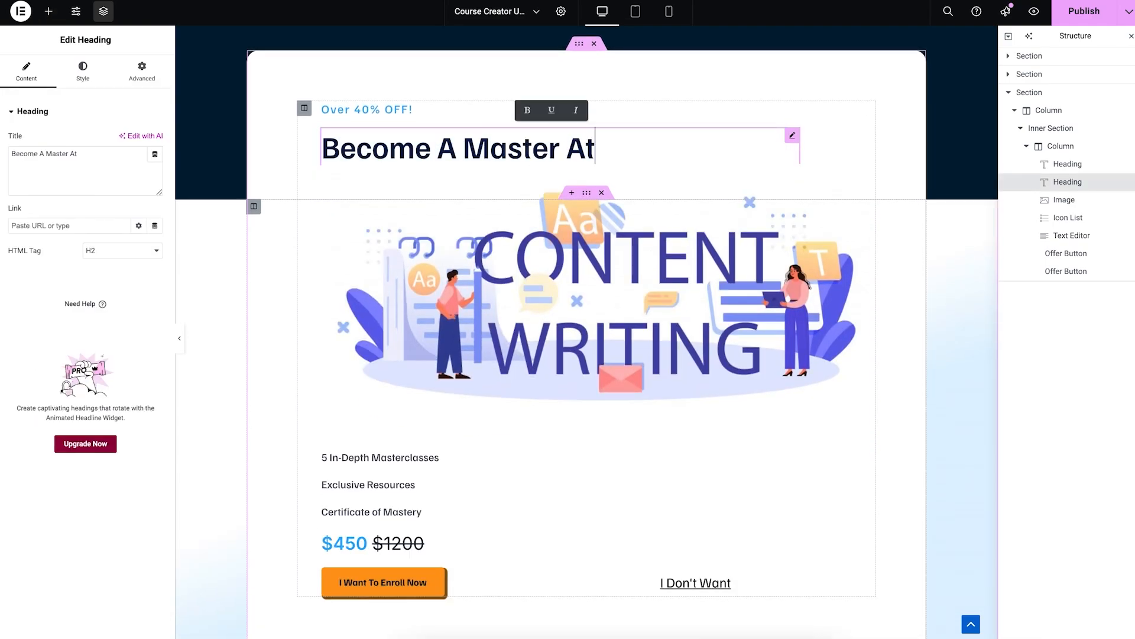
type(" Content Writing -")
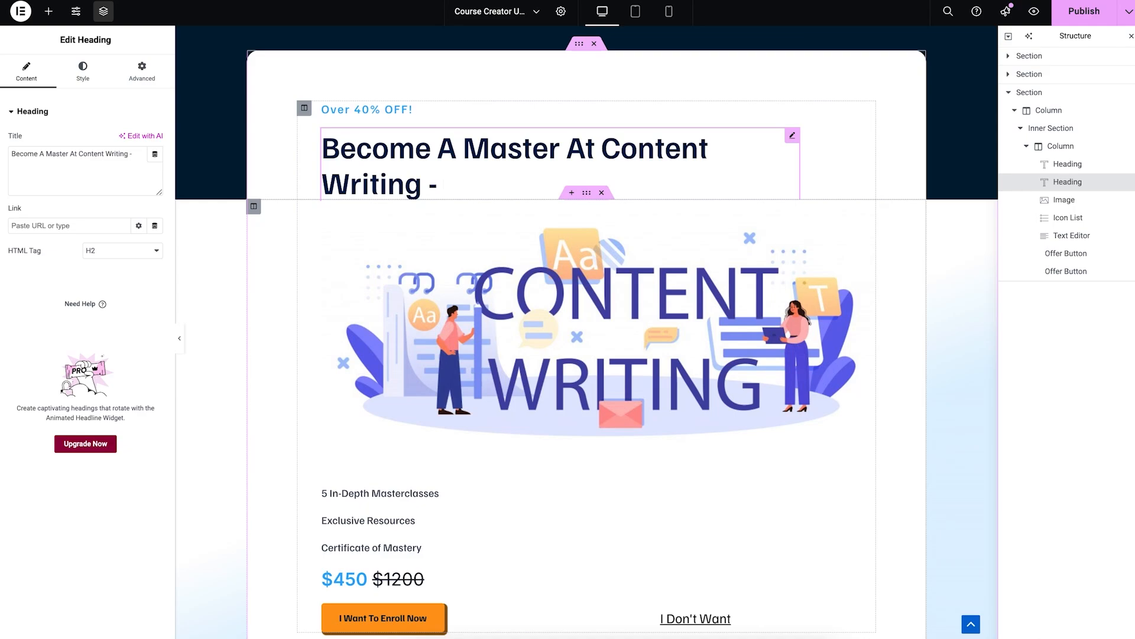
type(" Huge Discount!!")
scroll(417, 294, "down", 4)
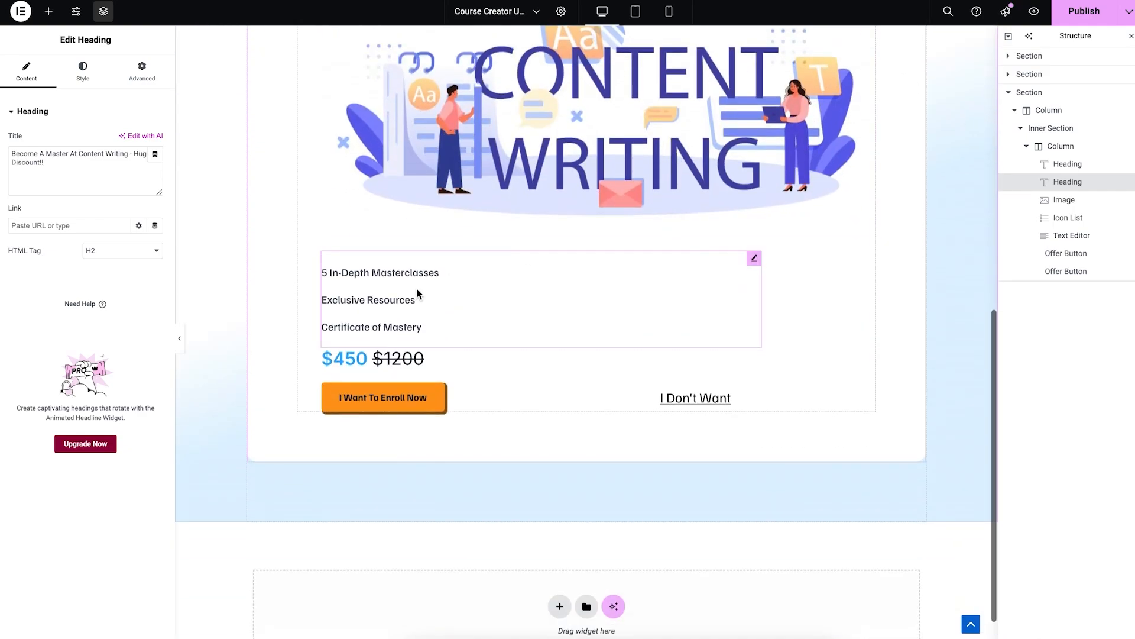
Step: Rewrite the bullets as video courses, content-writing templates, and 'Prompts to generate content using AI.'
left_click(417, 294)
triple_click(380, 272)
type("10 Video")
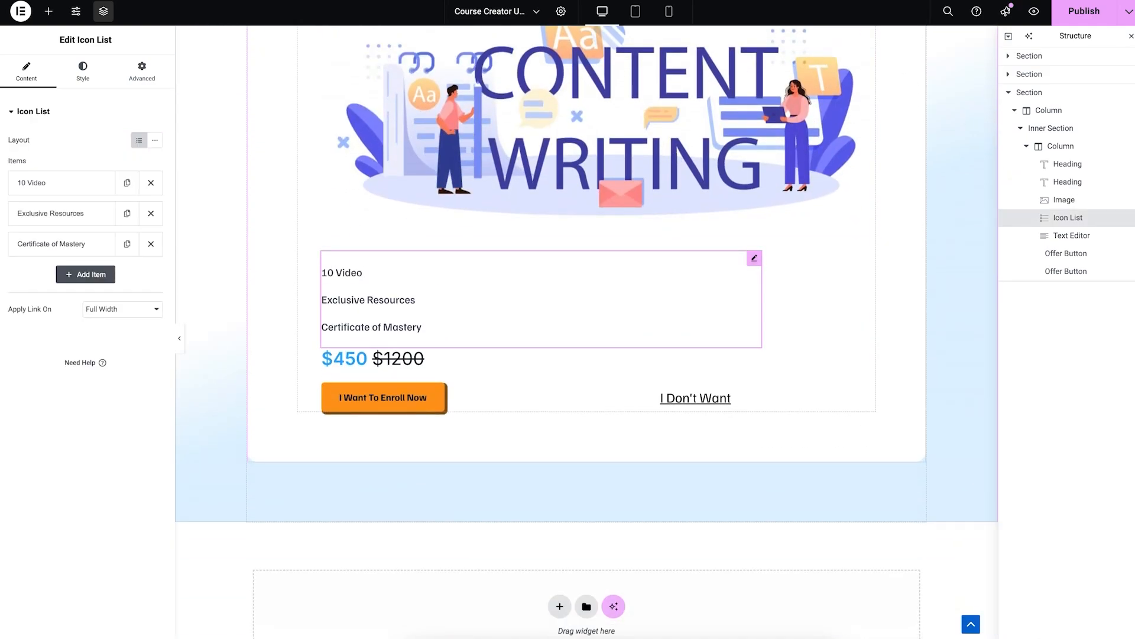
type(" courses on content writing")
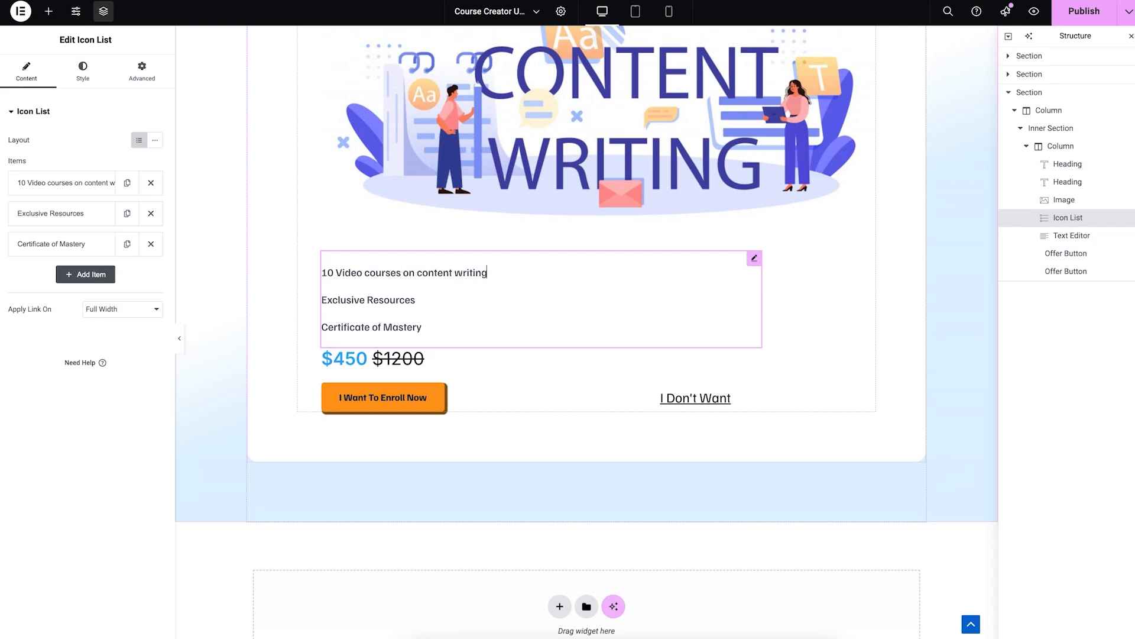
triple_click(364, 300)
type("Templates to master the right content")
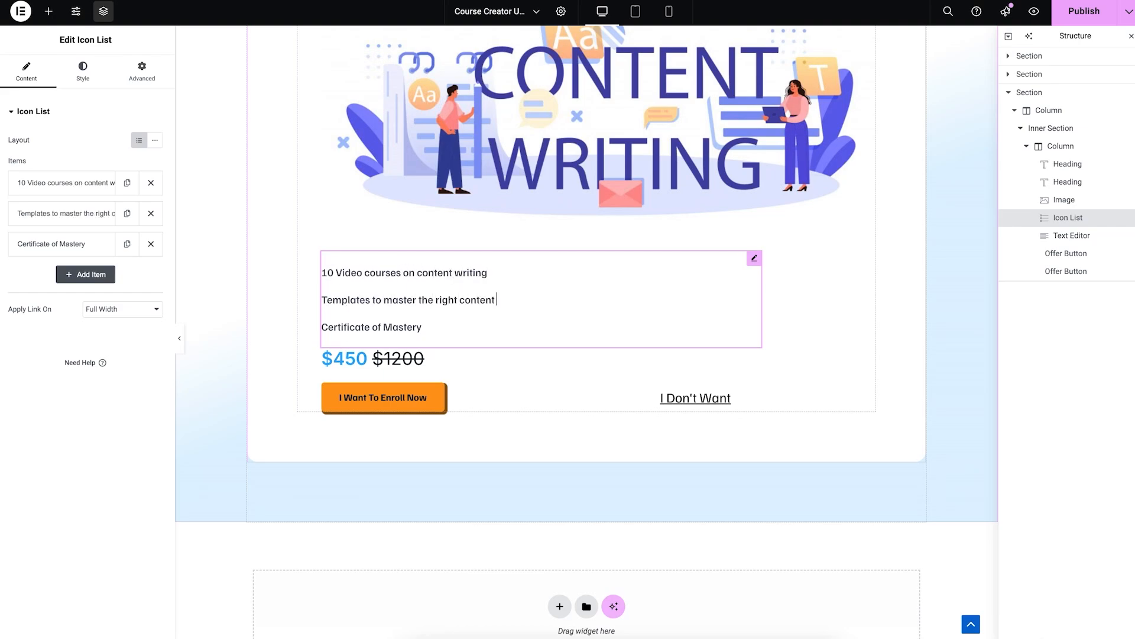
type(" writing strategies")
triple_click(349, 326)
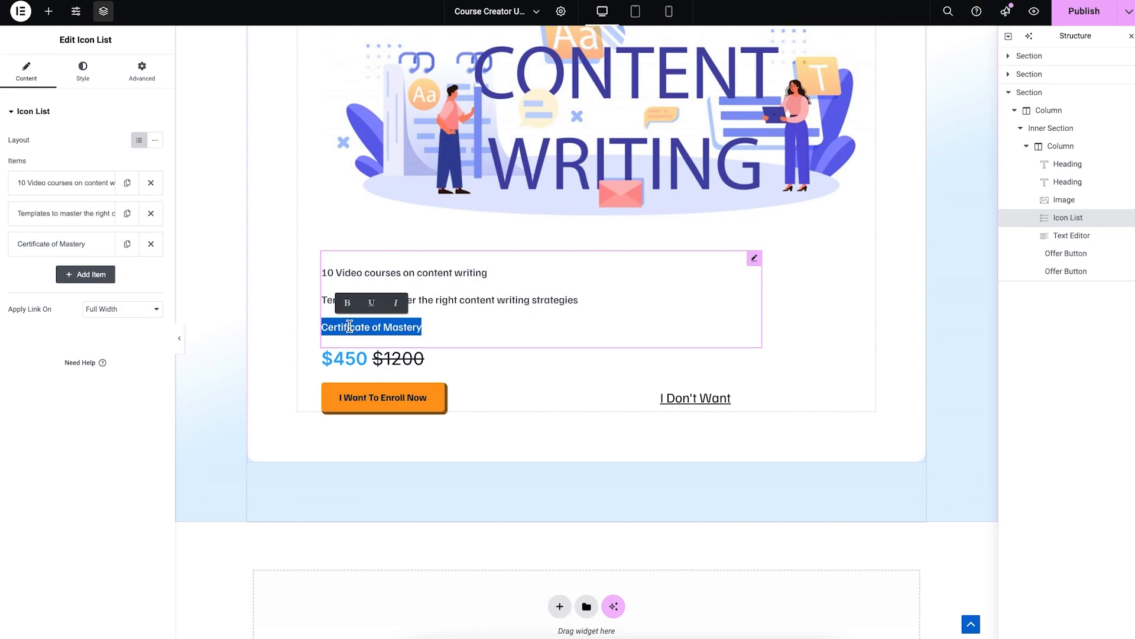
type("Prompts to generate content using AI.")
scroll(571, 207, "up", 2)
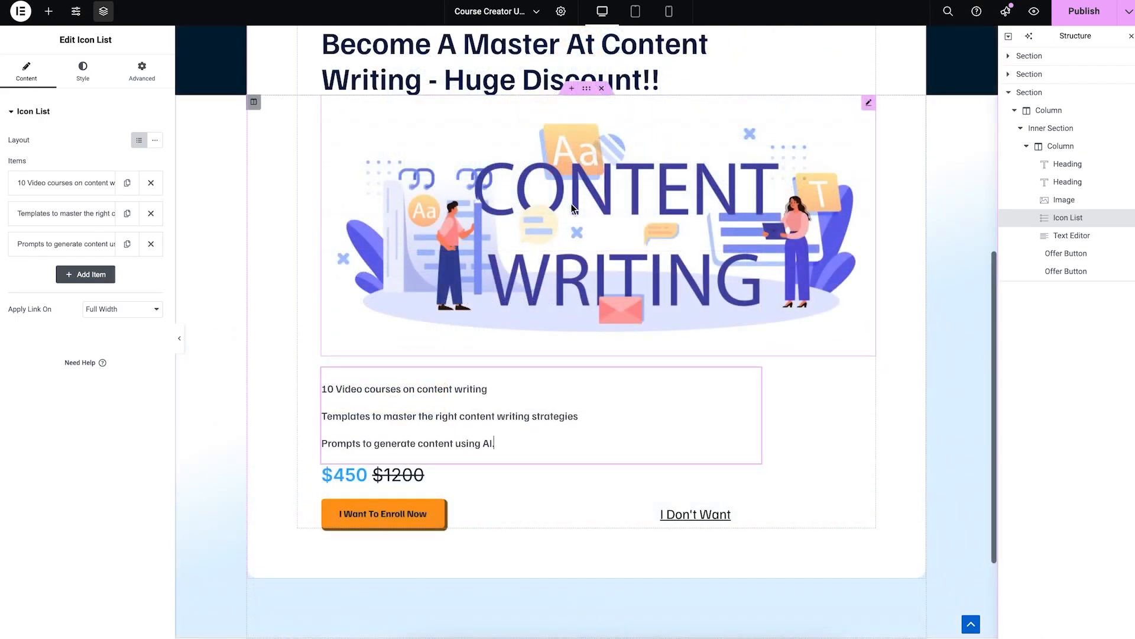
scroll(639, 198, "up", 2)
scroll(637, 202, "down", 4)
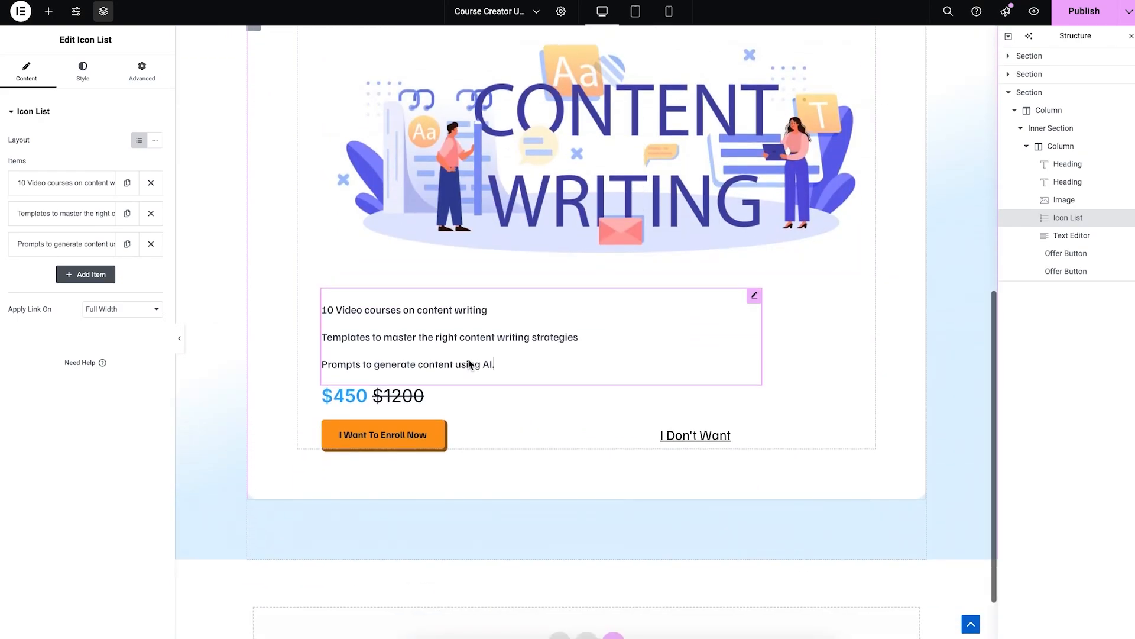
Step: Change the sale price from 450 to 30 and the struck-through 1200 to 49.99
double_click(352, 395)
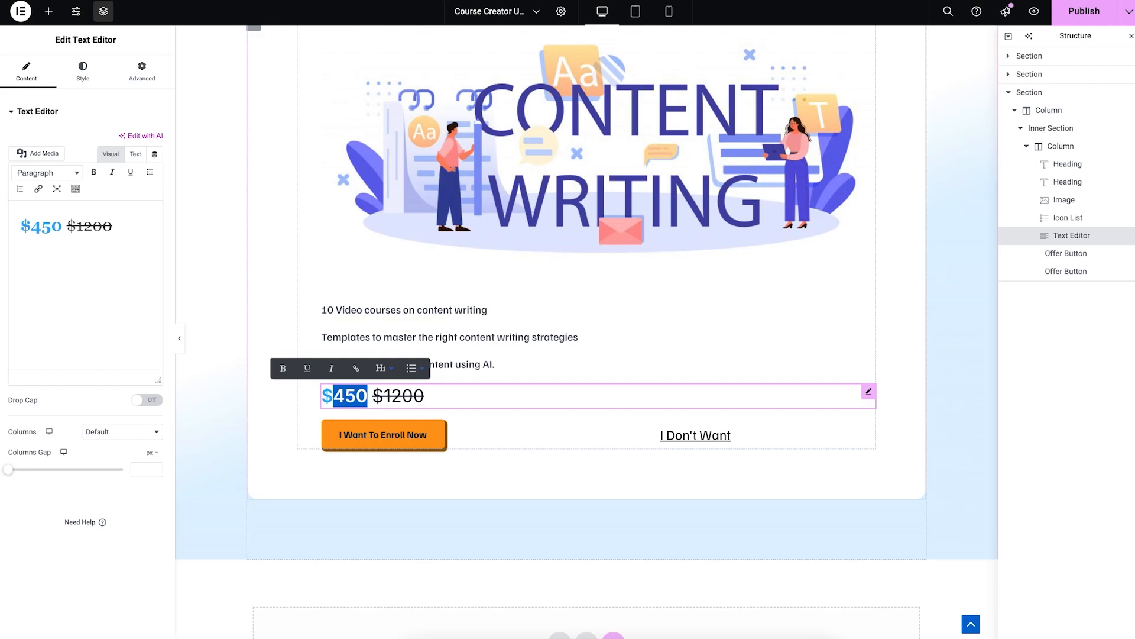
type("30")
key("Right")
key("Right")
key("Right")
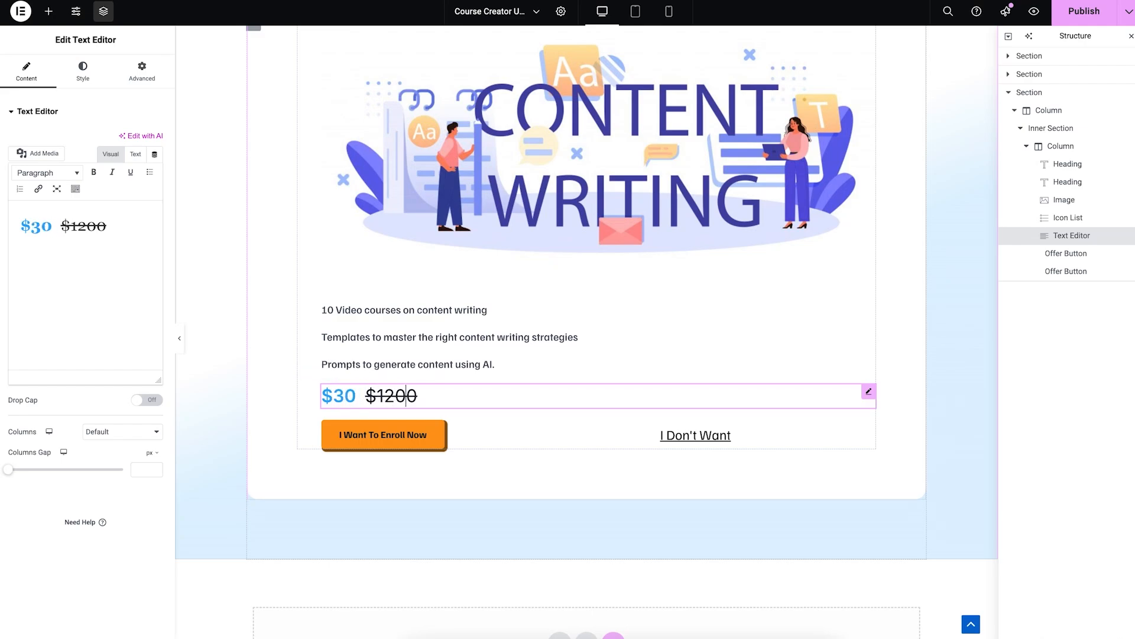
type("49.9")
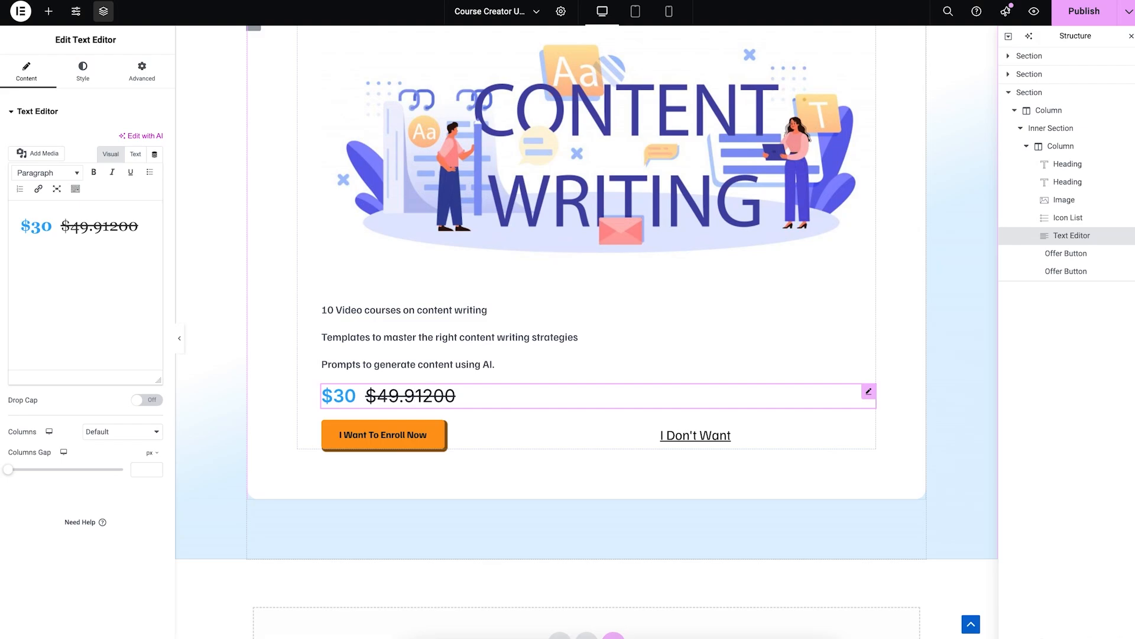
type("9")
key("shift+Right")
key("shift+Right")
key("shift+Right")
key("shift+Right")
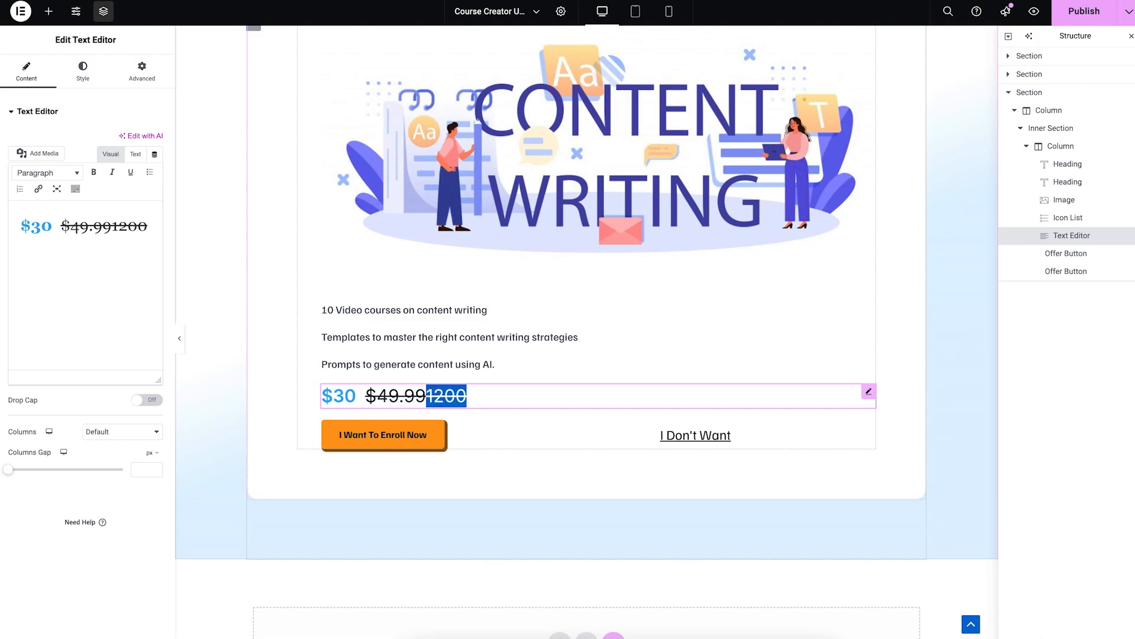
key("BackSpace")
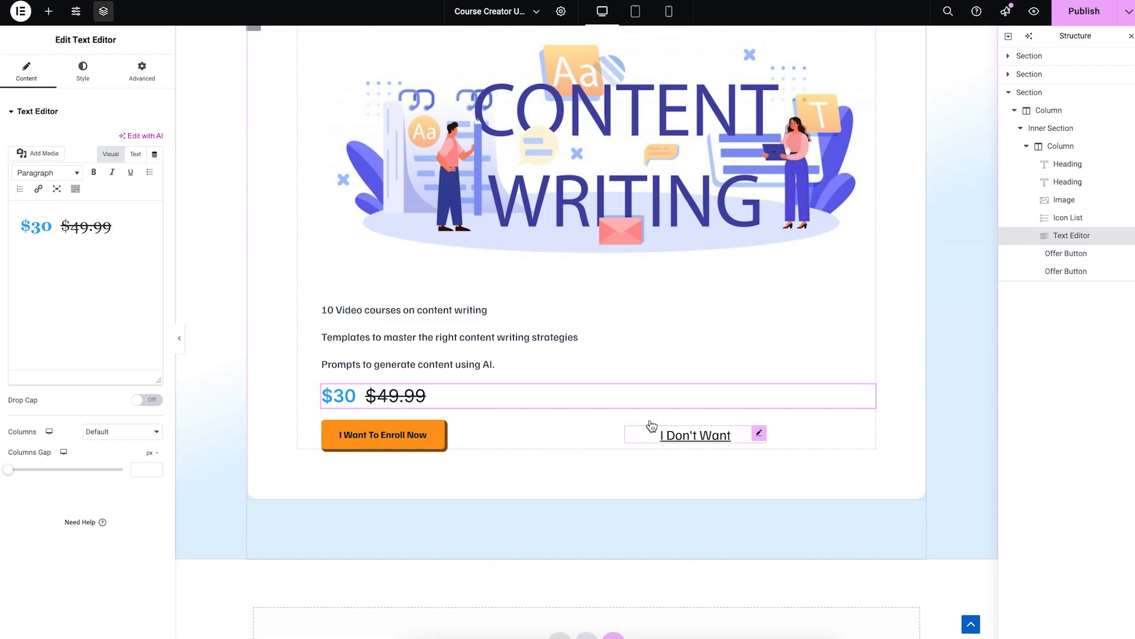
Step: Relabel the accept offer button 'Yes, I want This!'
left_click(619, 428)
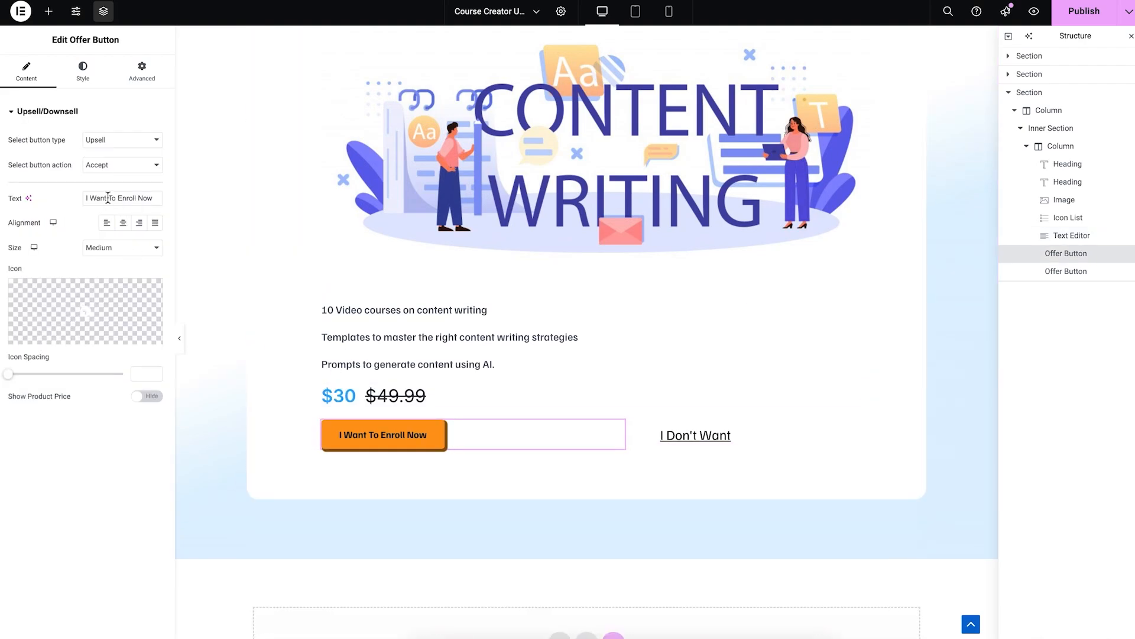
triple_click(109, 197)
type("Yes, I w")
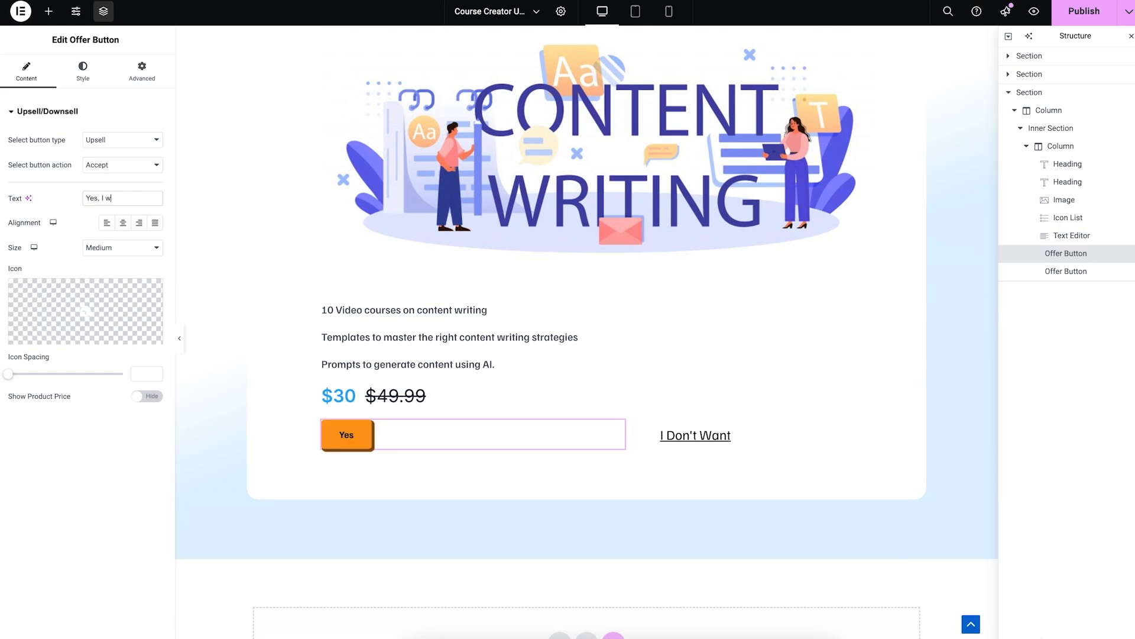
type("ant This")
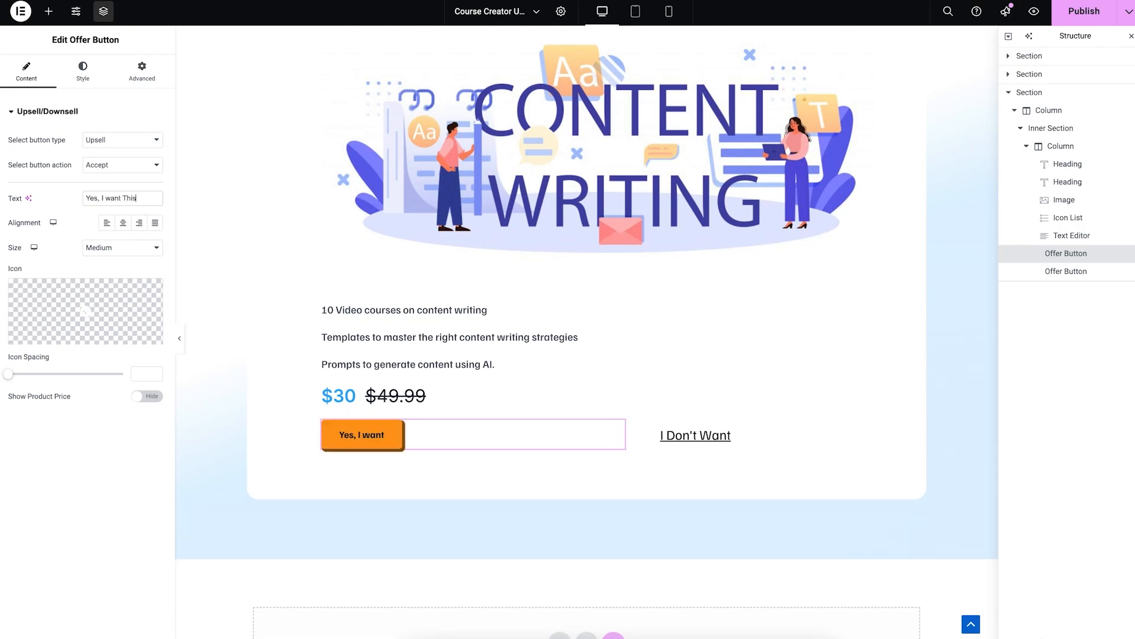
type("!")
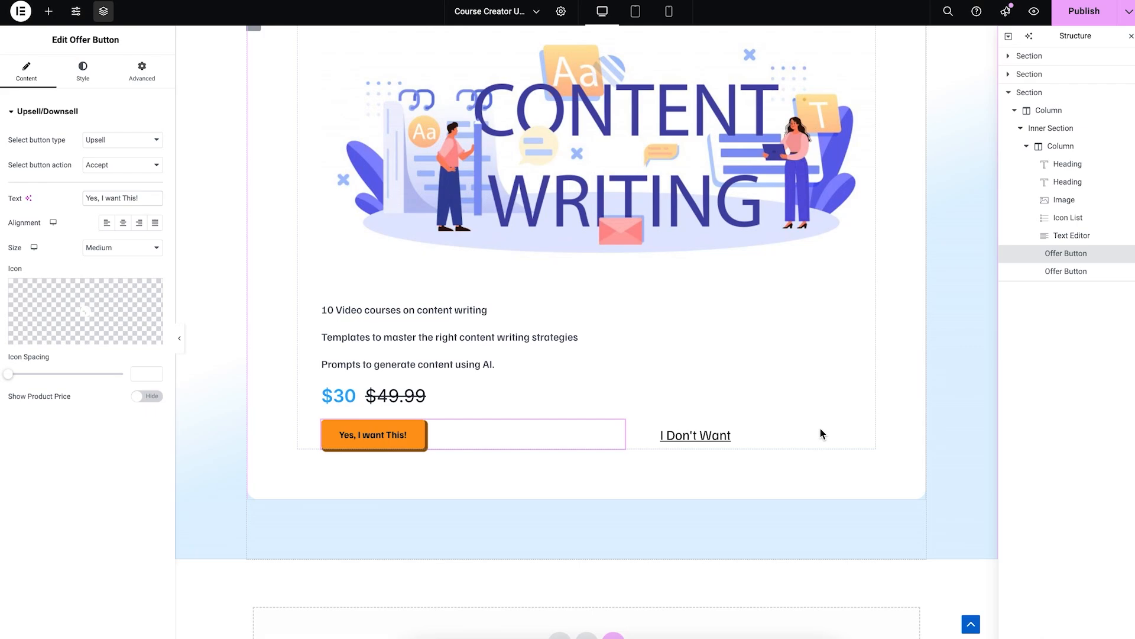
Step: Relabel the decline offer button 'No, Thanks'
left_click(757, 436)
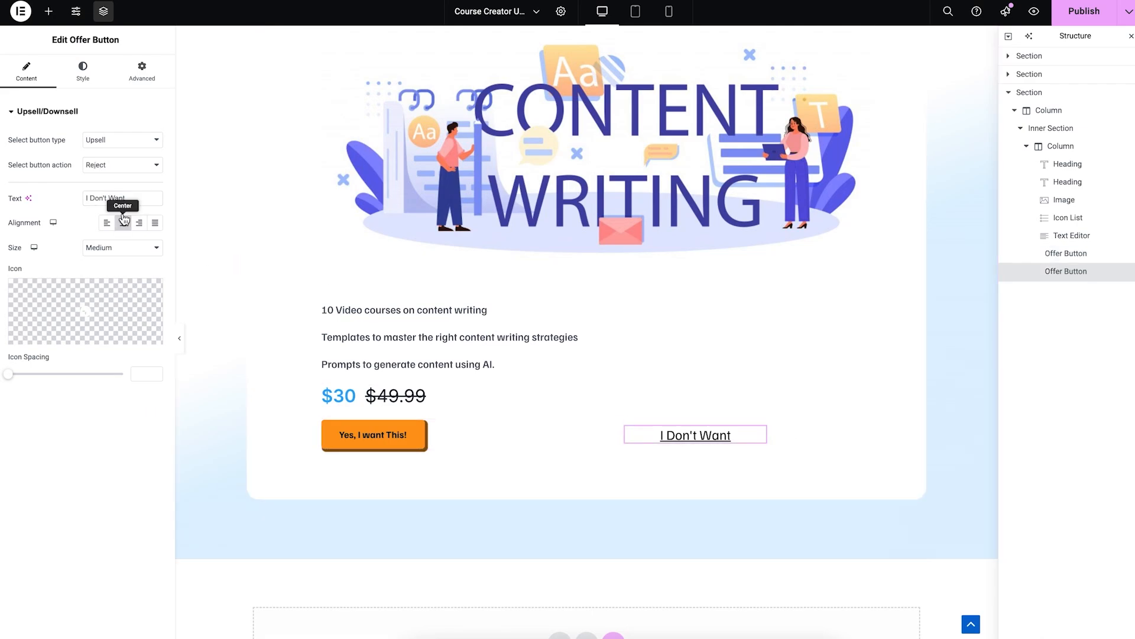
triple_click(105, 199)
type("No, ")
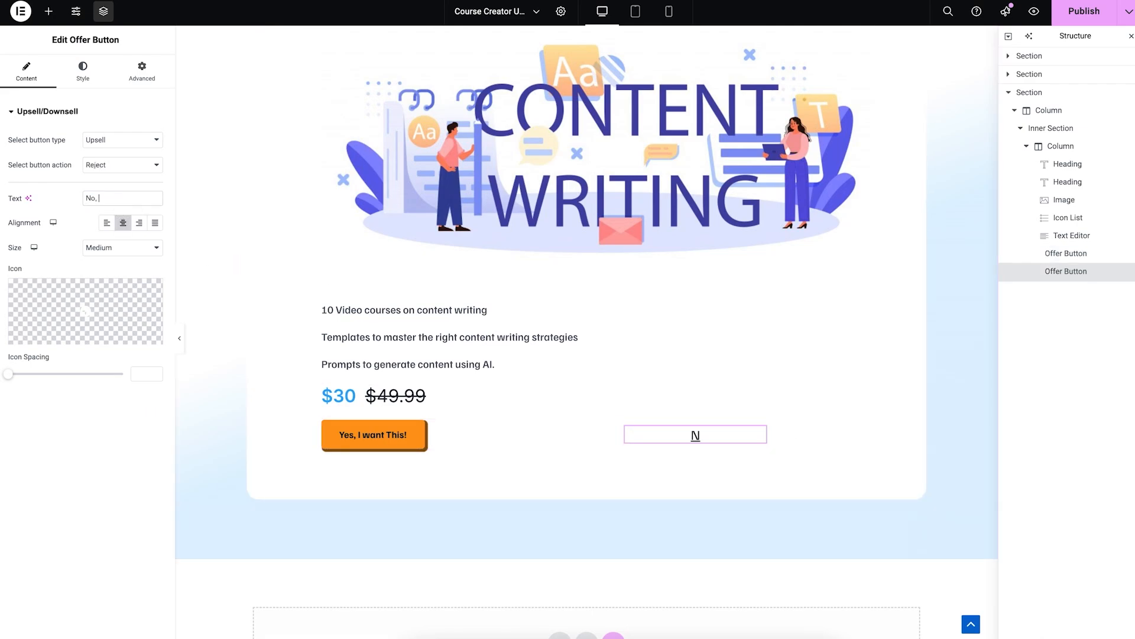
type("Thanks")
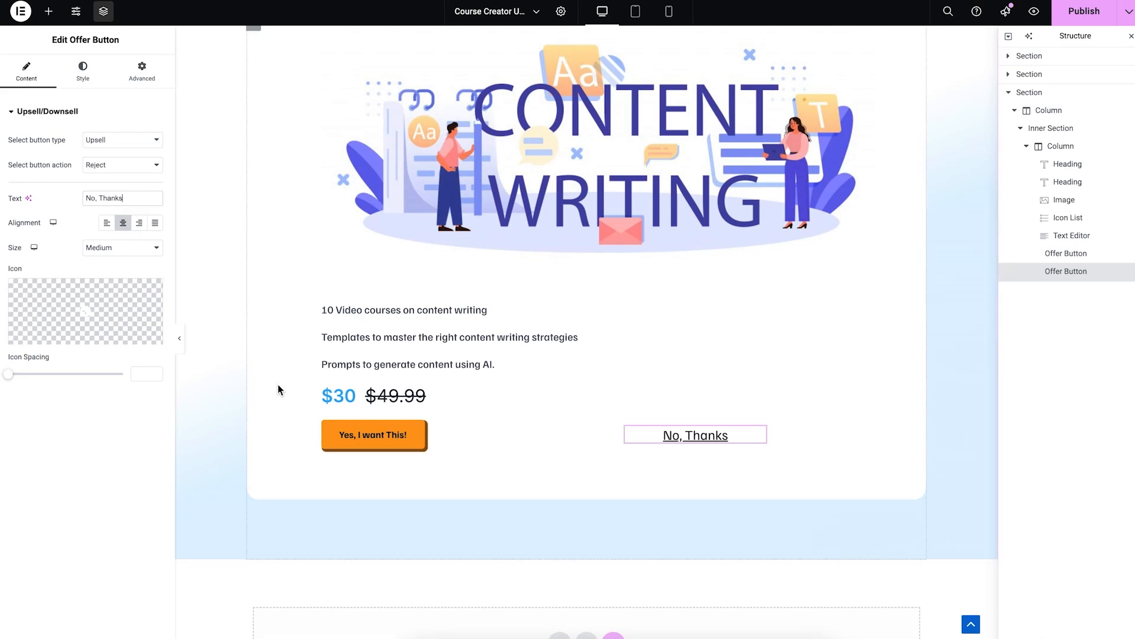
left_click(141, 446)
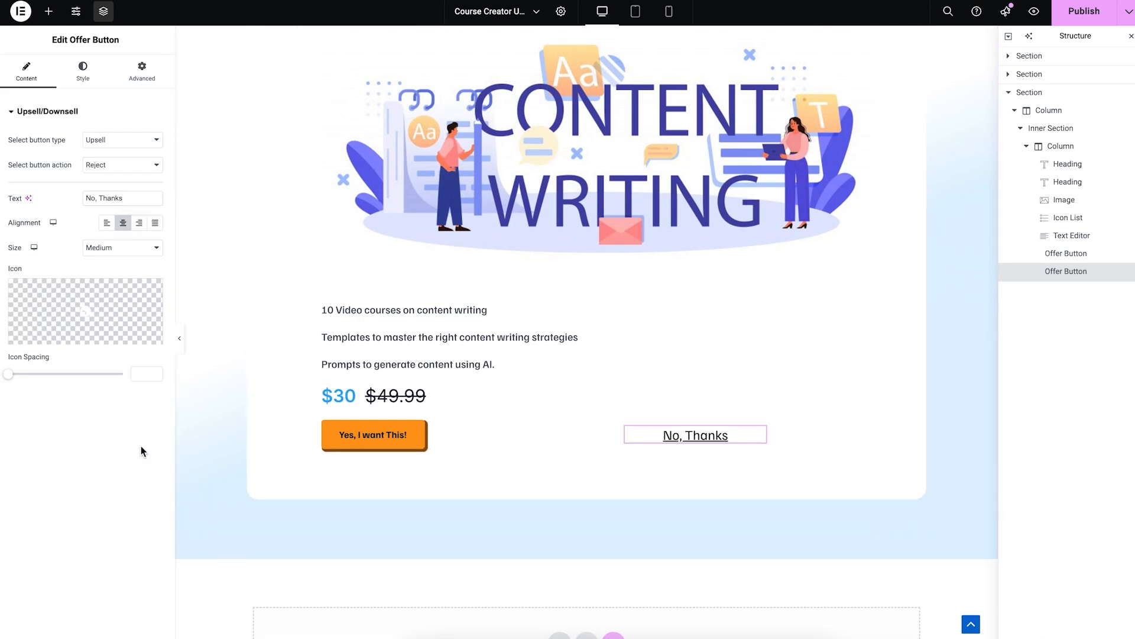
scroll(551, 359, "up", 3)
scroll(552, 360, "down", 2)
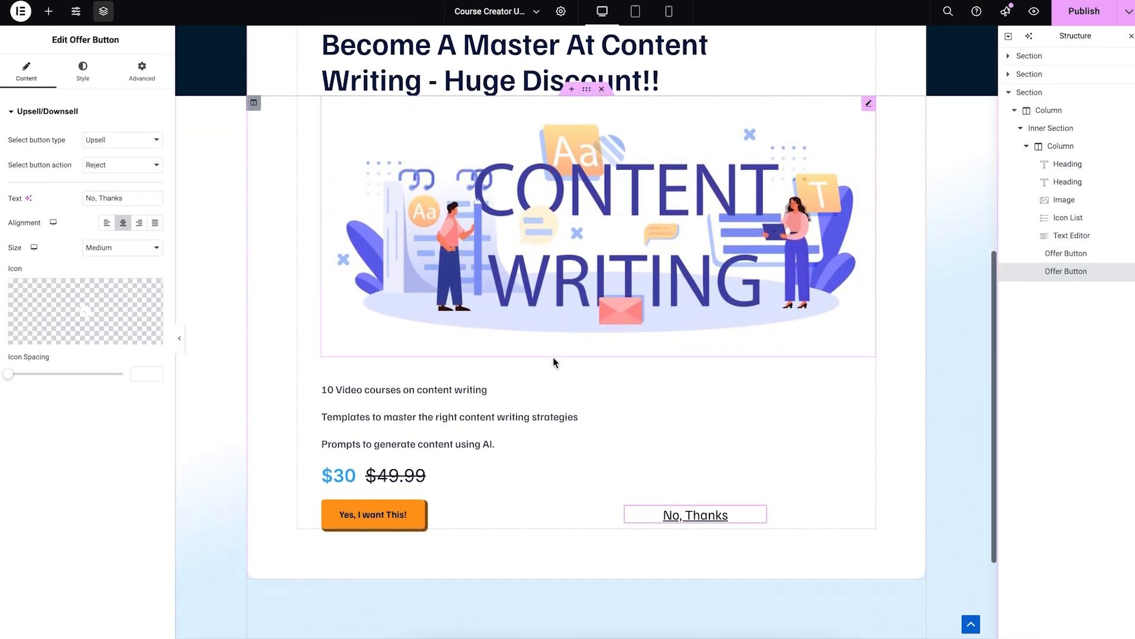
left_click(619, 444)
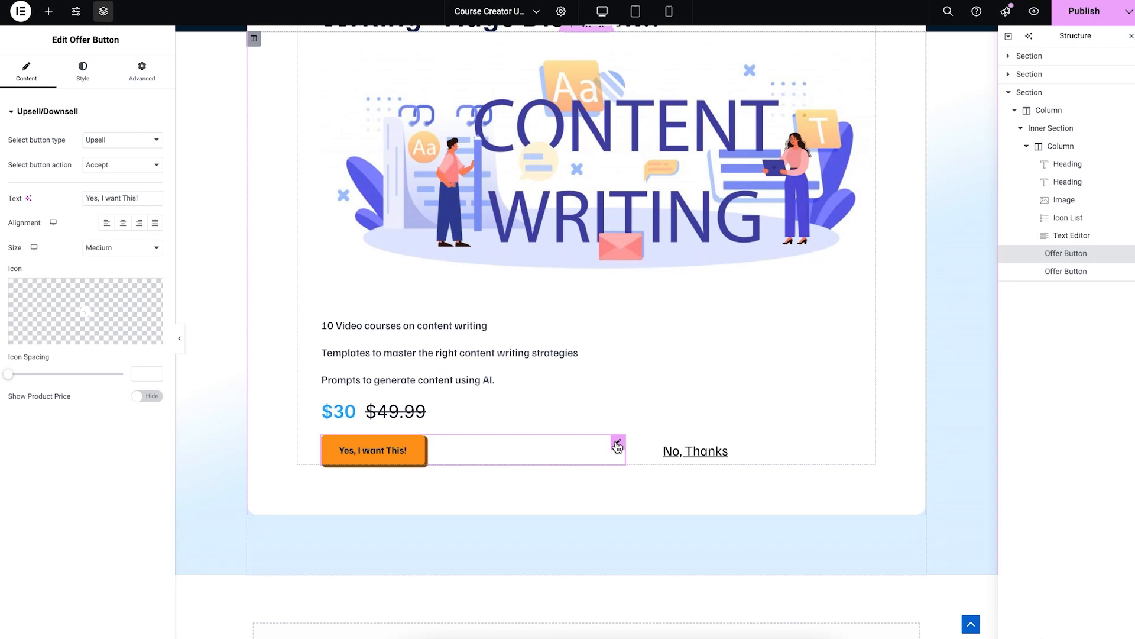
left_click(44, 15)
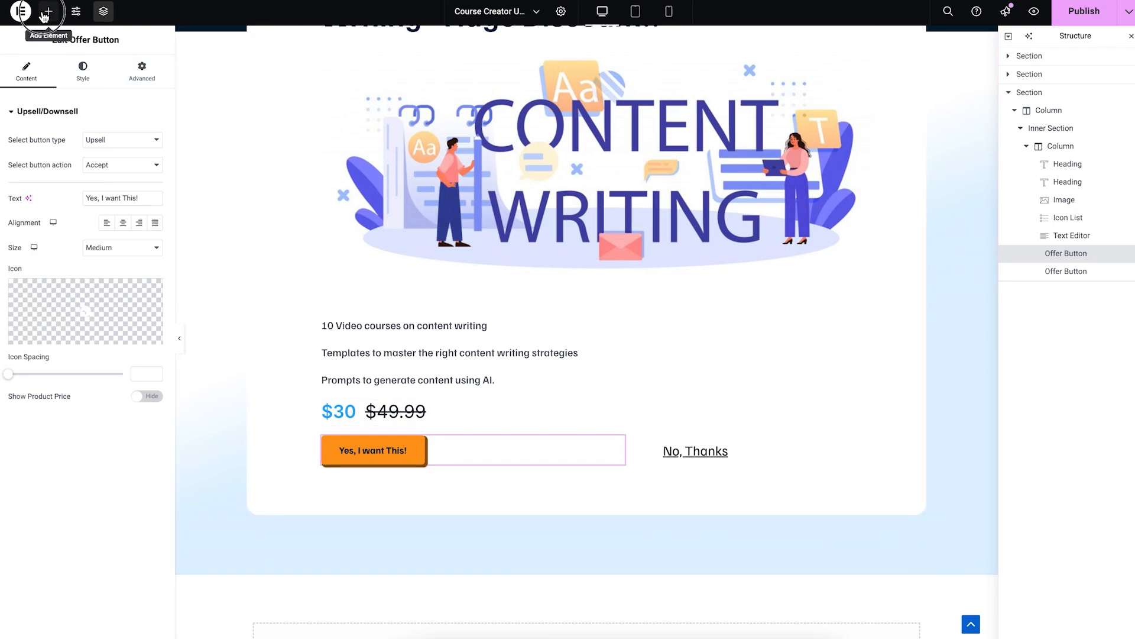
scroll(83, 113, "down", 10)
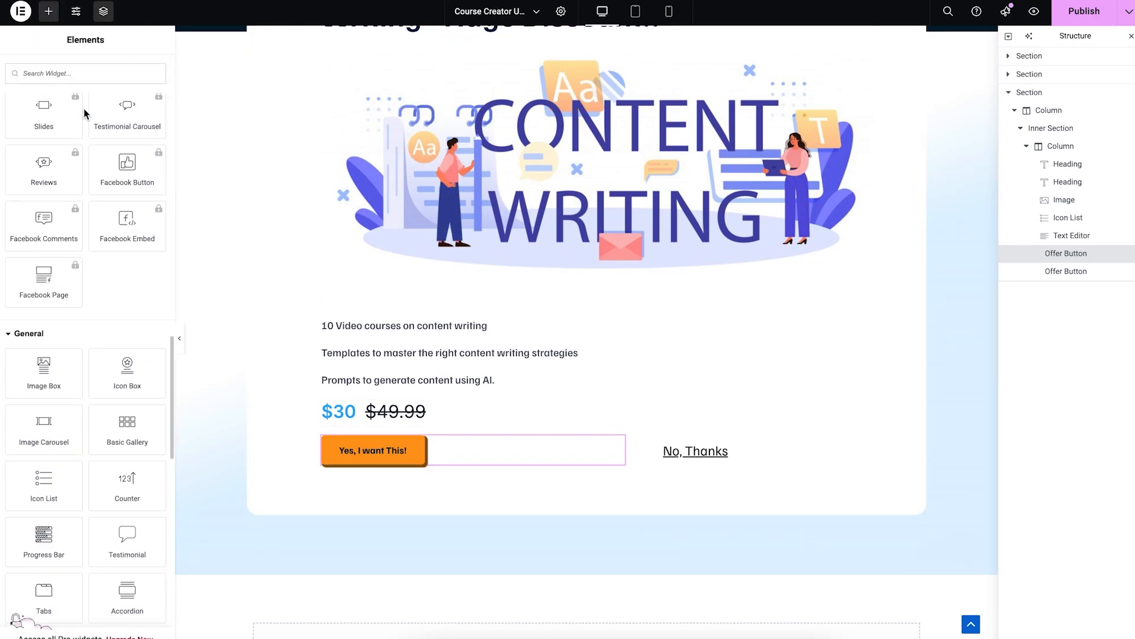
scroll(83, 112, "down", 10)
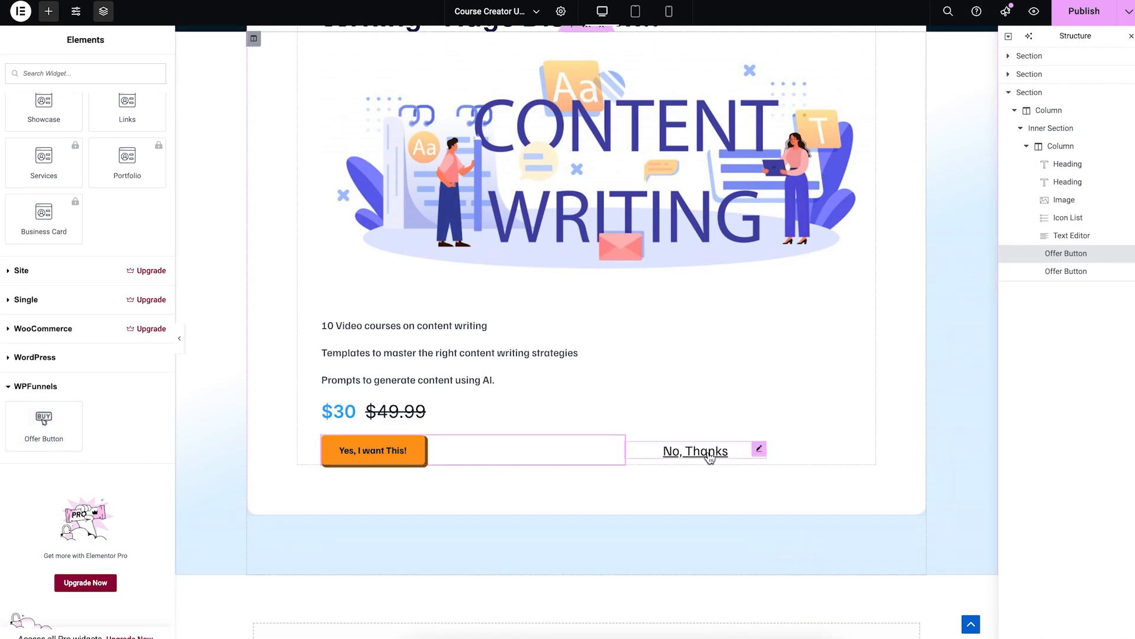
left_click(616, 445)
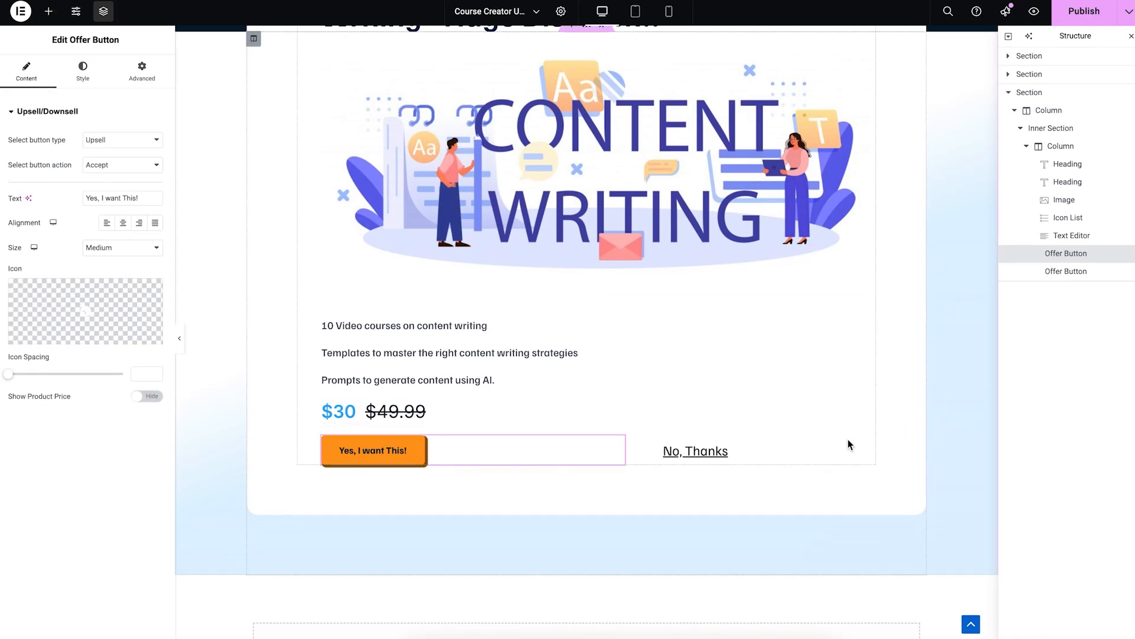
left_click(760, 451)
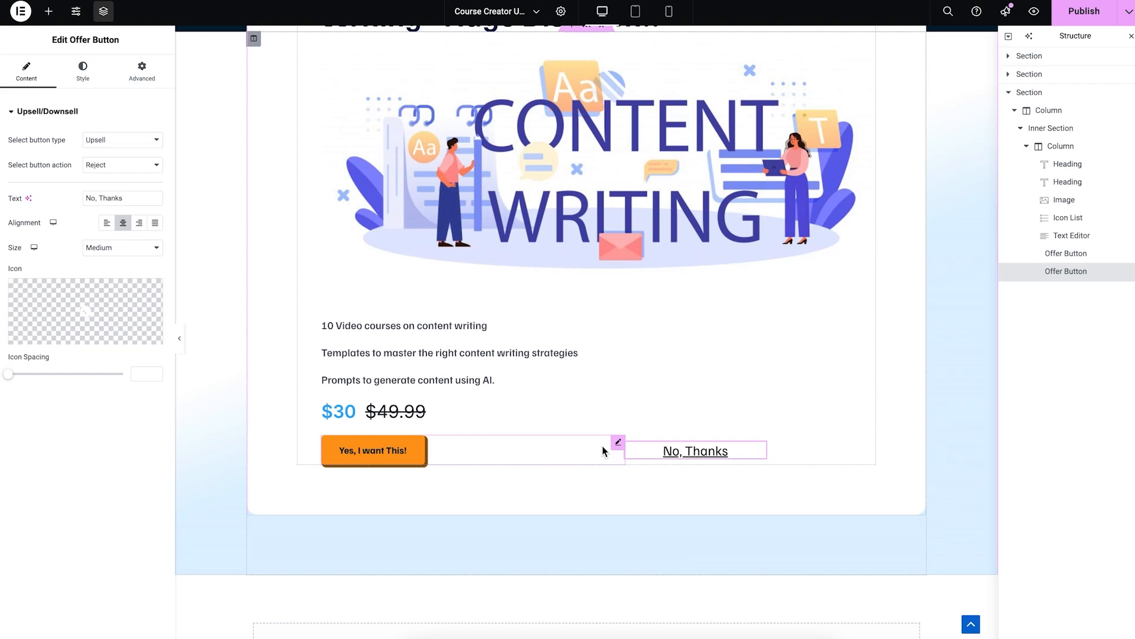
left_click(618, 443)
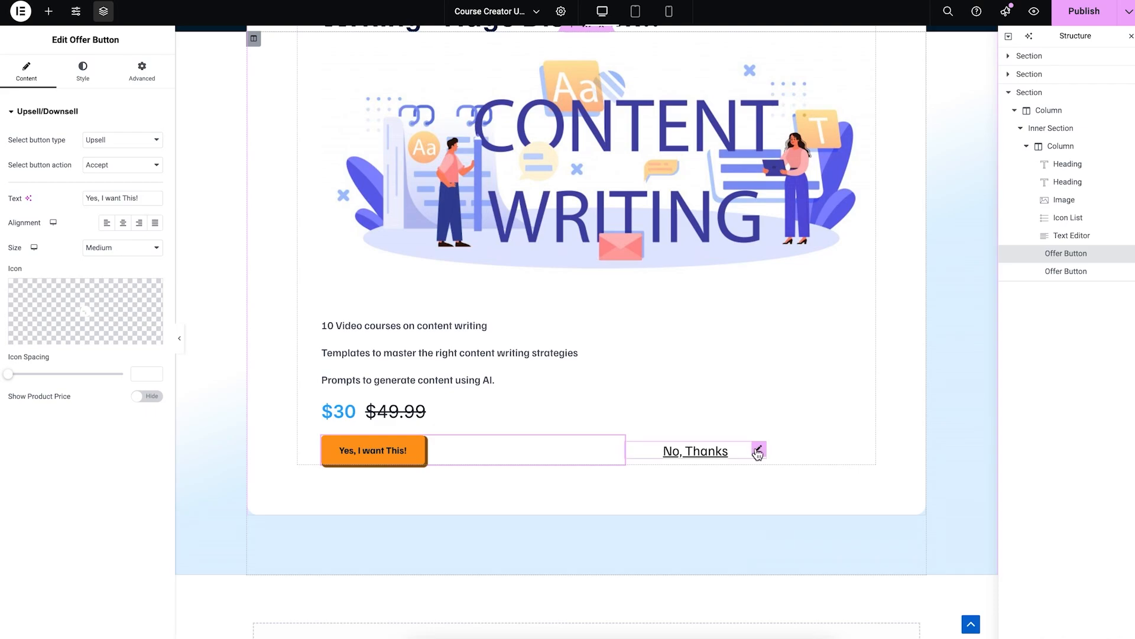
left_click(757, 451)
scroll(750, 450, "up", 5)
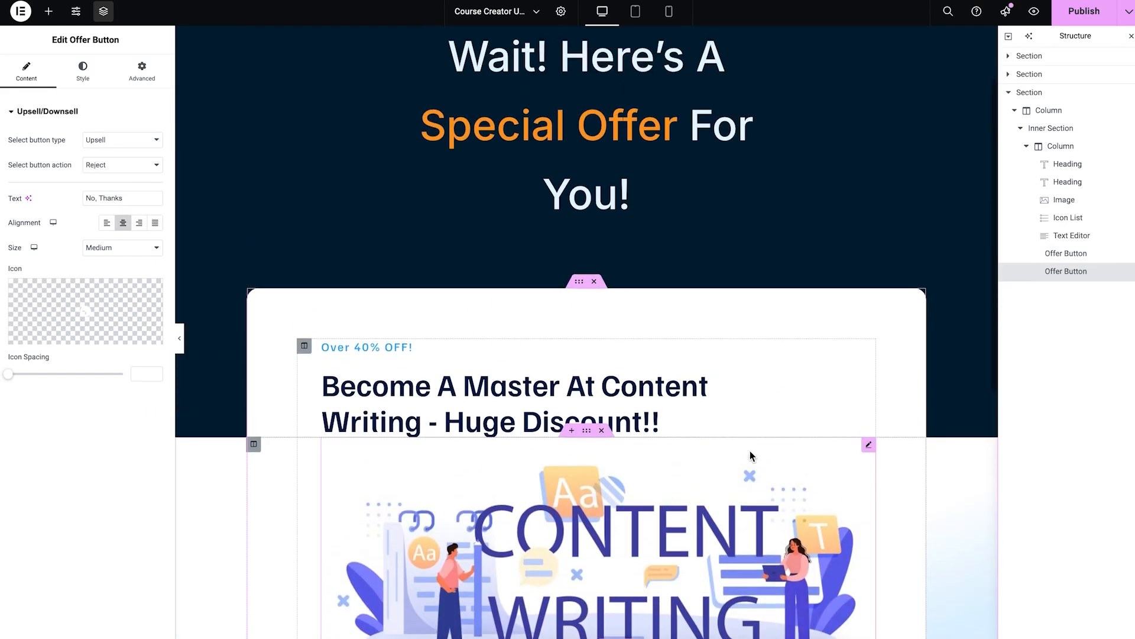
scroll(749, 454, "down", 6)
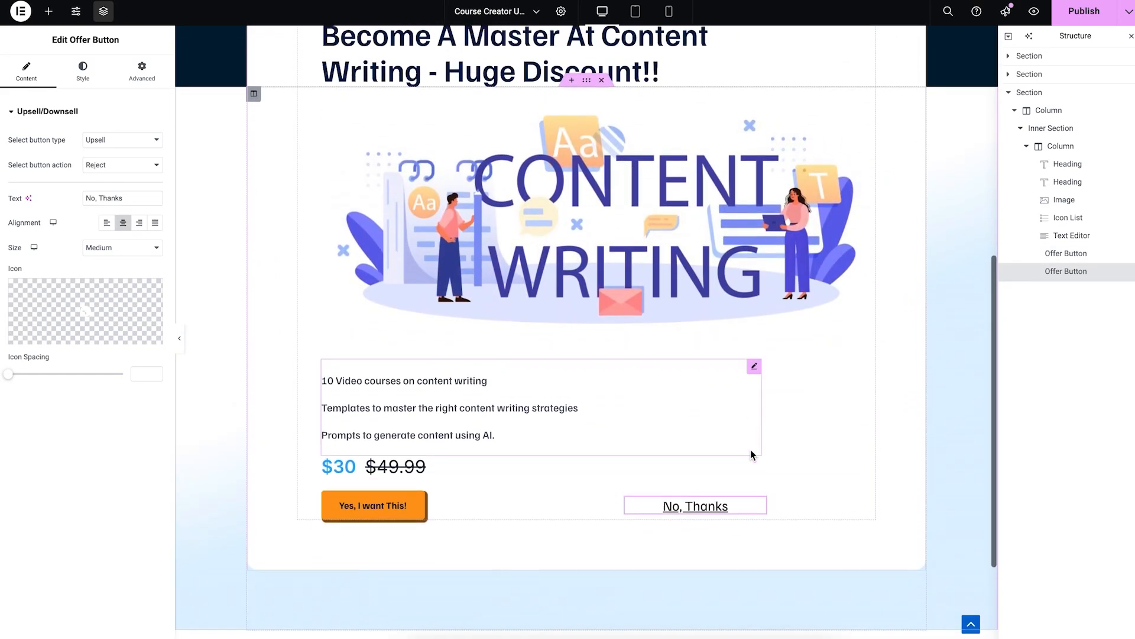
scroll(641, 421, "up", 1)
scroll(661, 254, "up", 5)
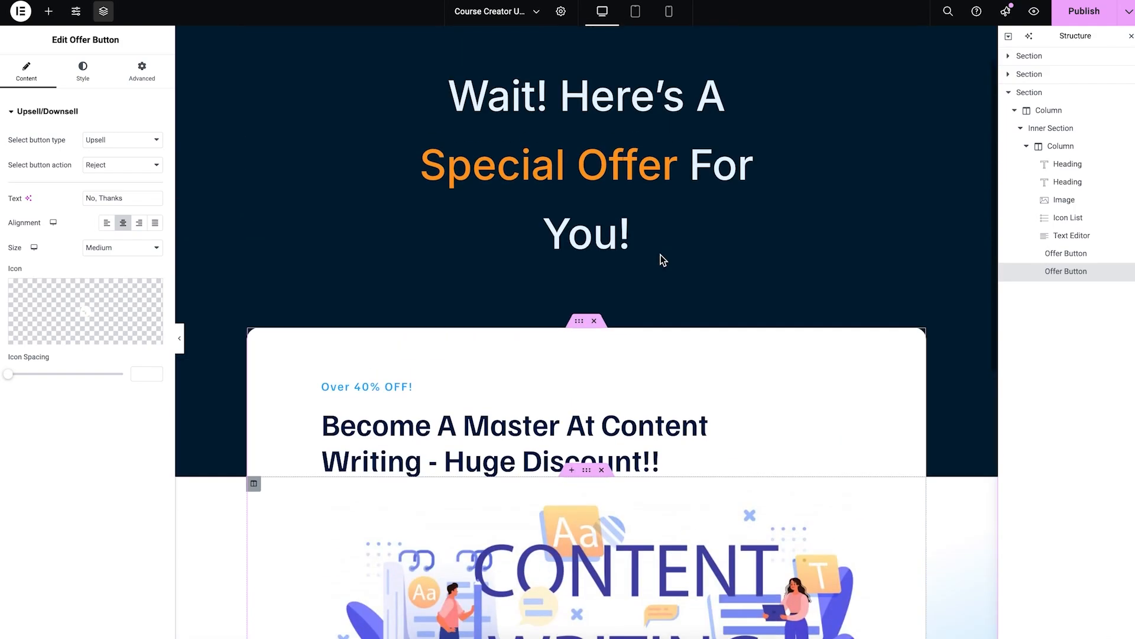
scroll(661, 260, "up", 1)
Step: Publish the upsell page and bring up the Course Creator Upsell step's product settings
left_click(1087, 12)
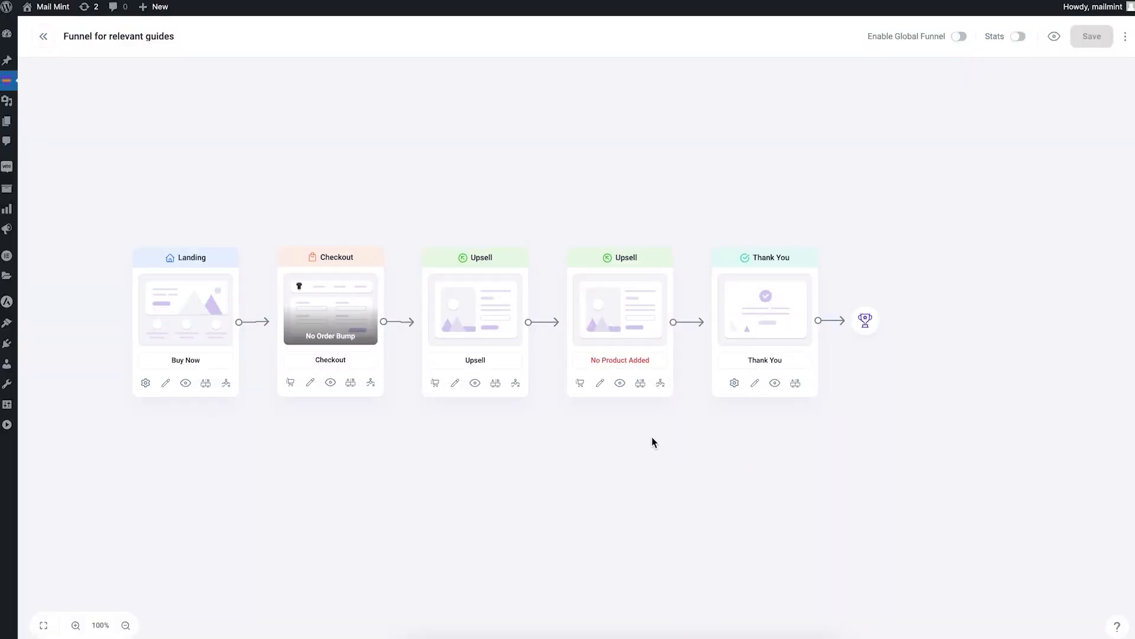
left_click(580, 384)
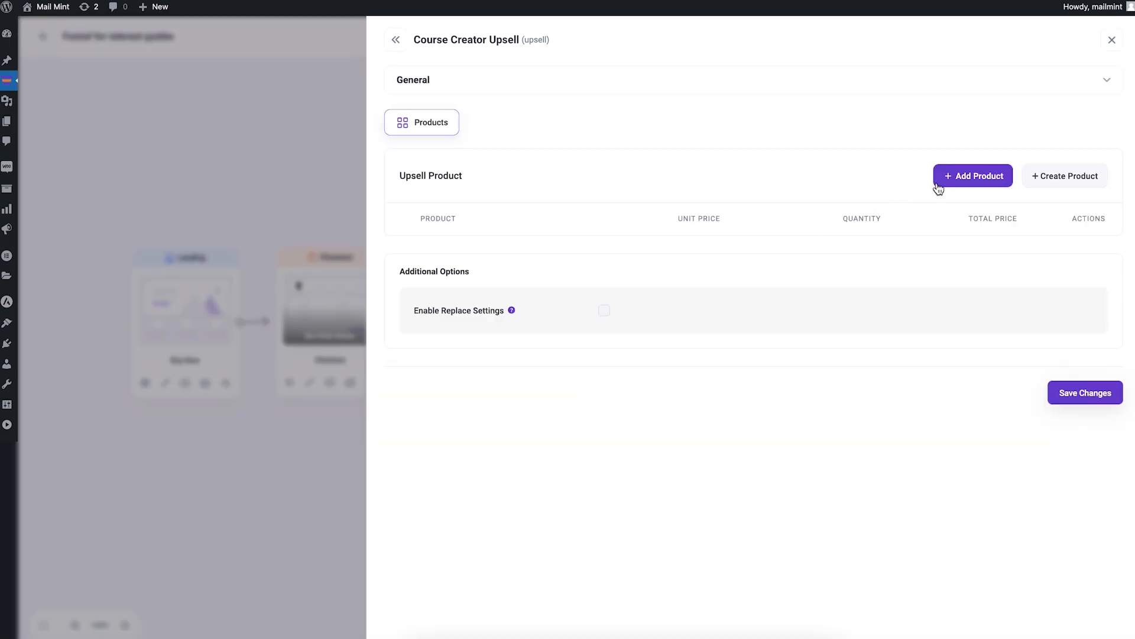
Step: Search 'traffi' and add Complete Guide - Generate Traffic Like A Pro as the upsell product
left_click(965, 175)
left_click(498, 322)
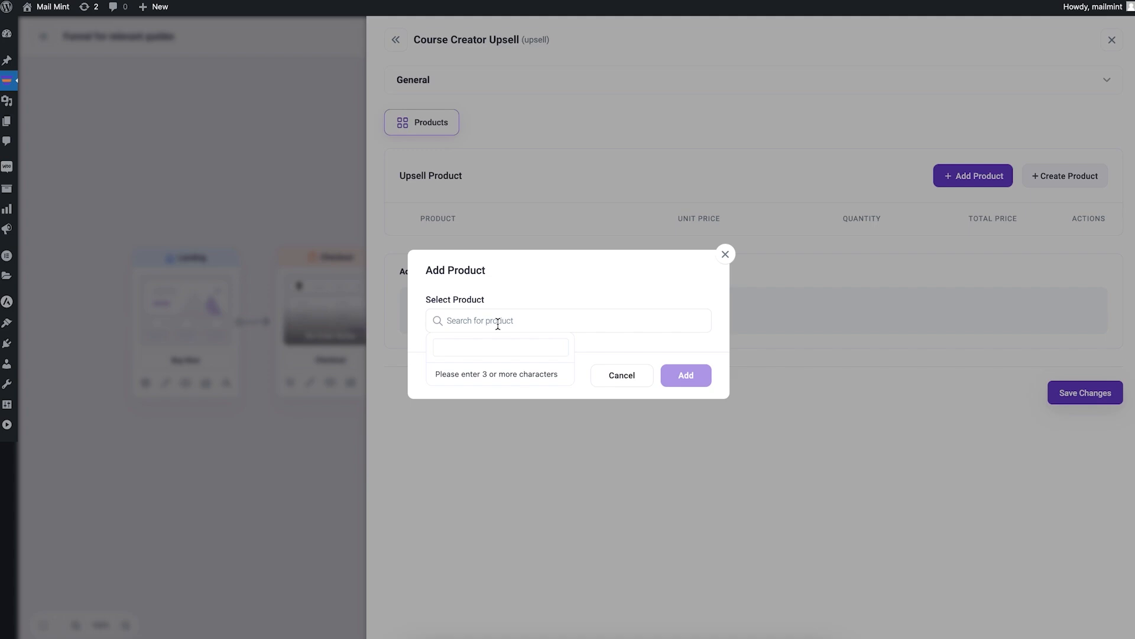
type("traffi")
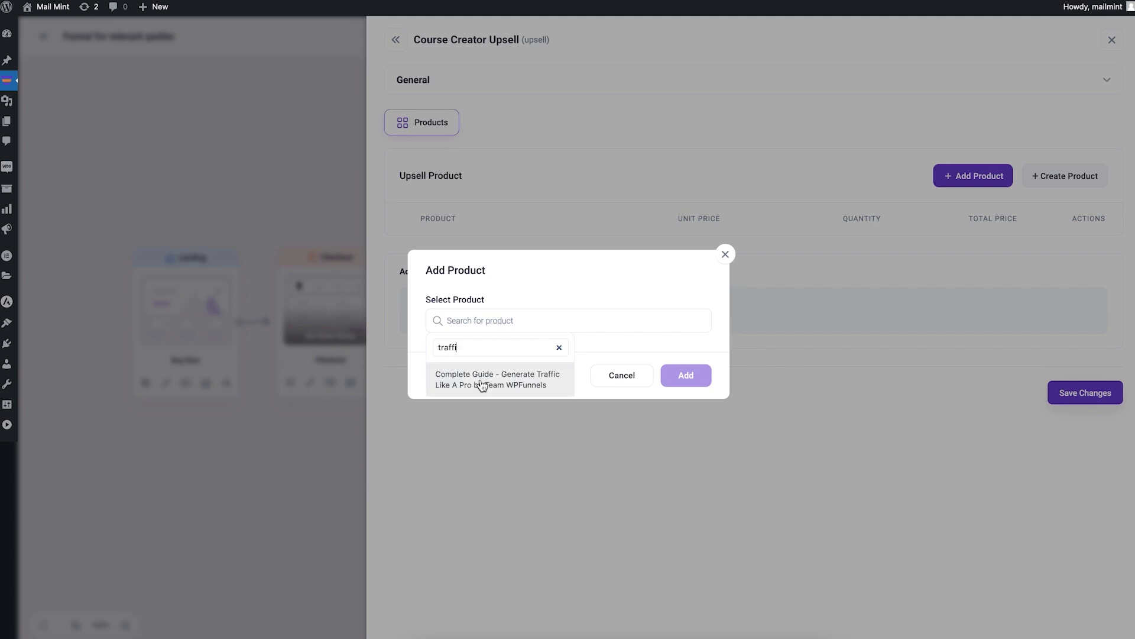
left_click(482, 383)
left_click(688, 383)
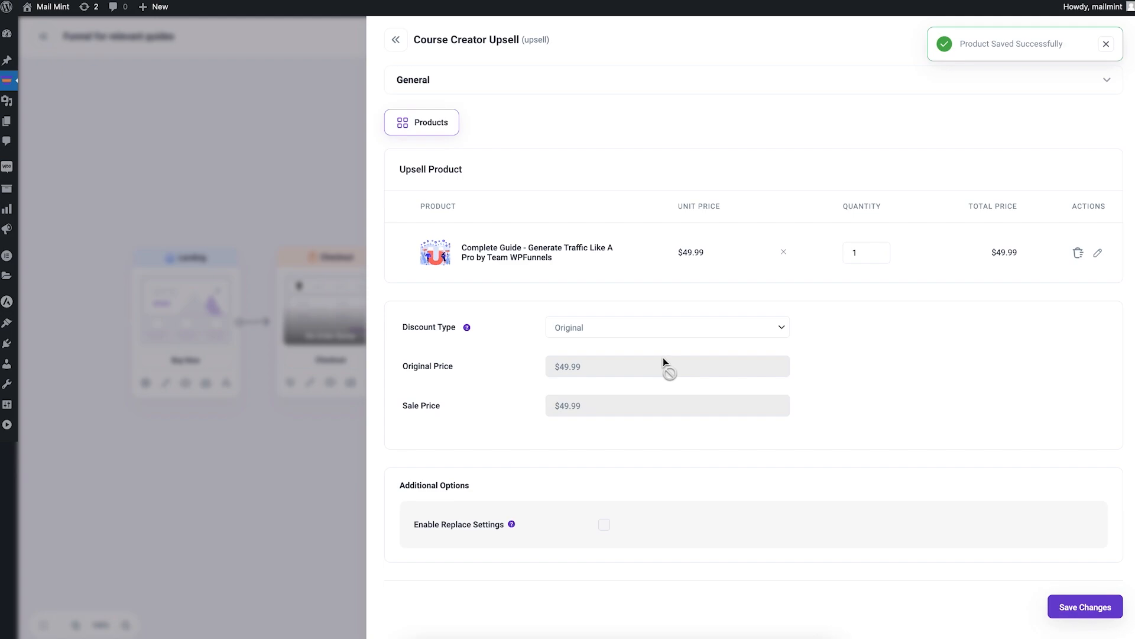
Step: Give it a Flat Amount discount of 19.99 and save the changes
left_click(575, 334)
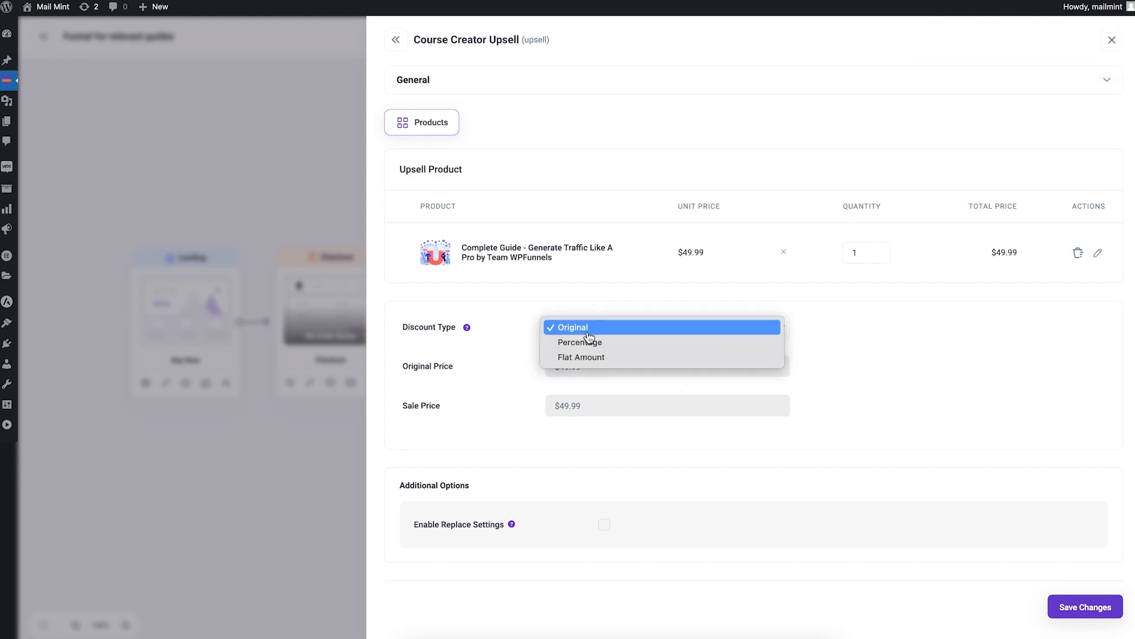
left_click(615, 358)
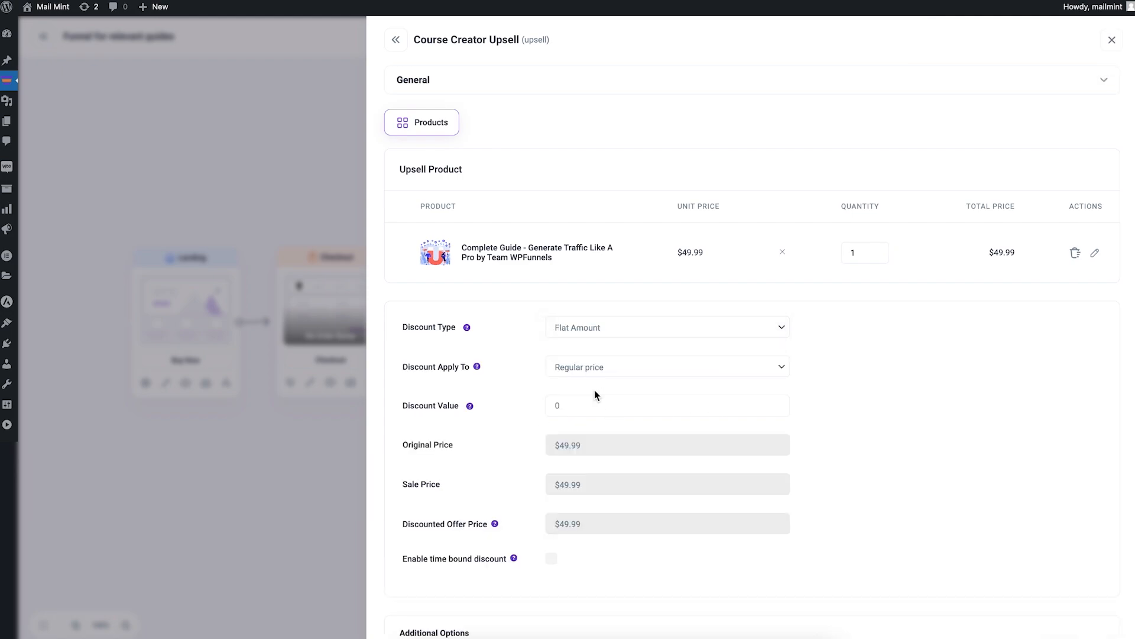
left_click(586, 411)
left_click(551, 404)
type("19.99")
scroll(908, 454, "down", 3)
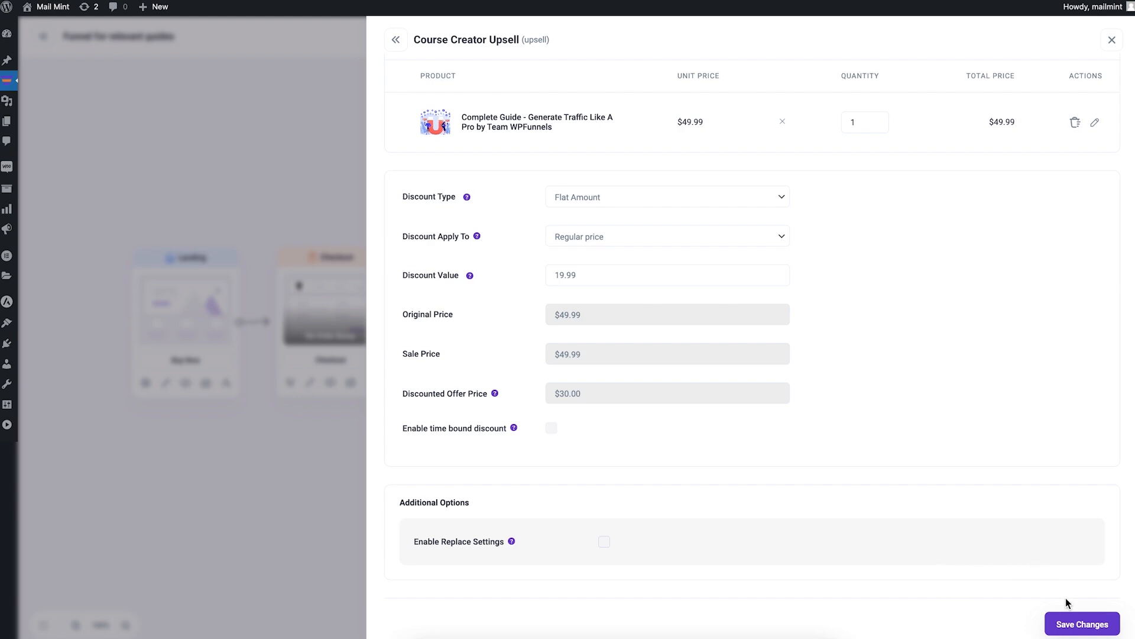
left_click(1078, 624)
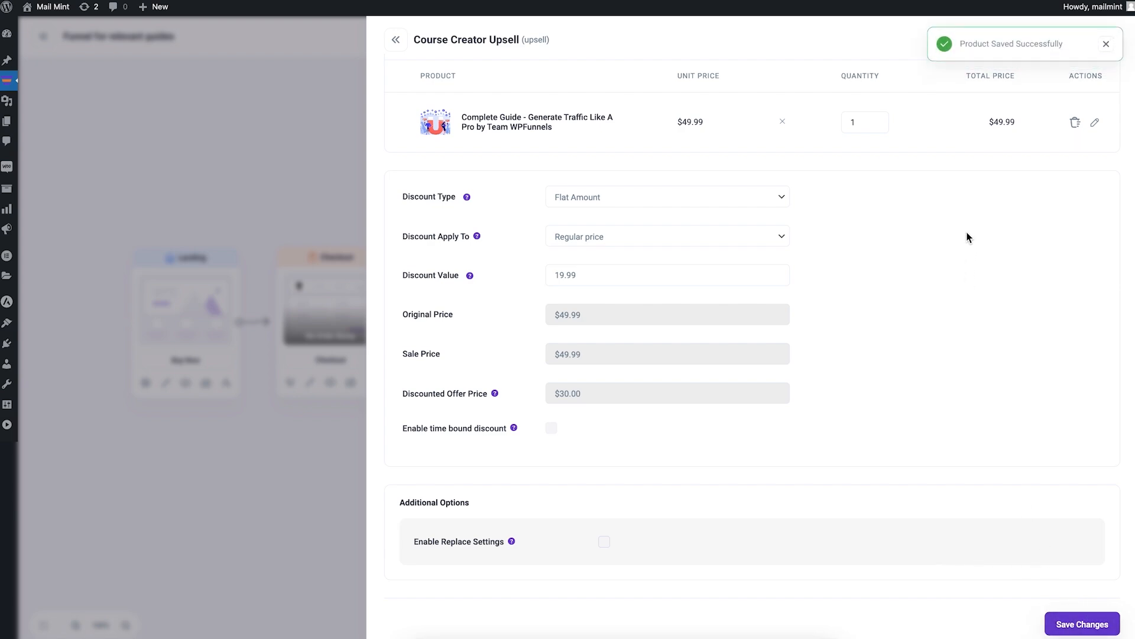
Step: Close the upsell settings and open the Generate Traffic Like A Pro upsell page in Elementor
left_click(325, 157)
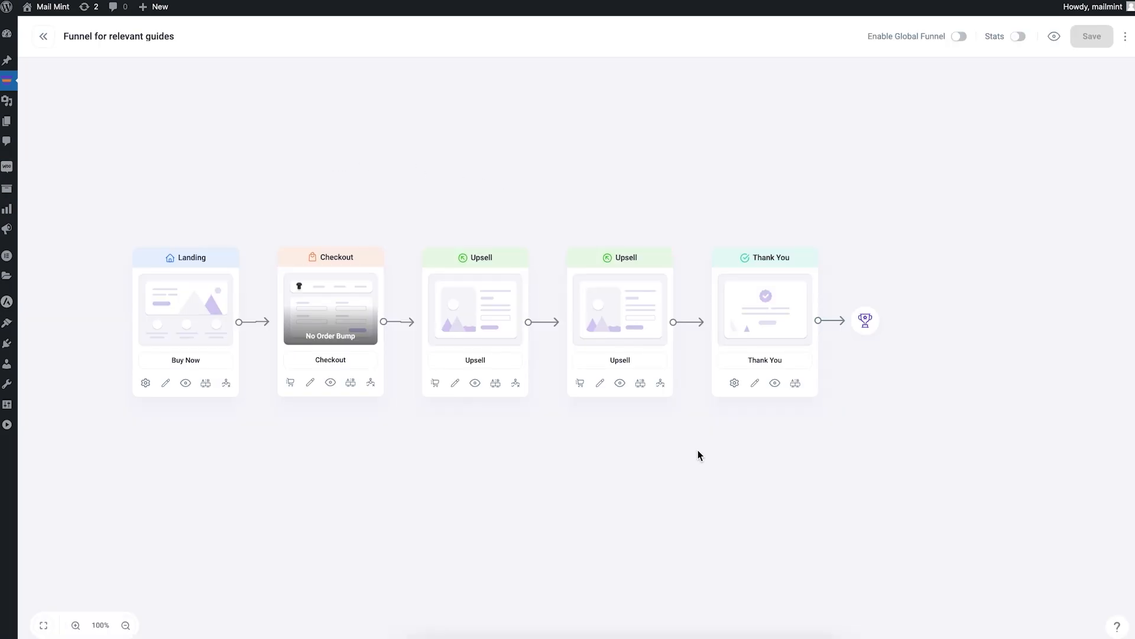
left_click(600, 385)
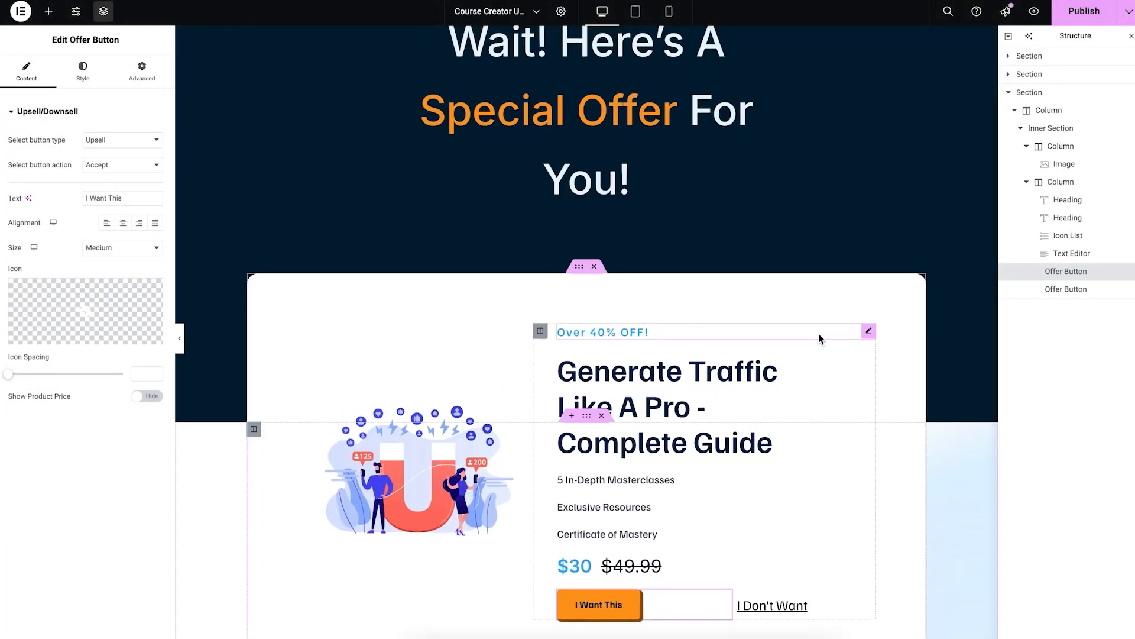
Step: Delete the 'Over 40% OFF!' heading from the upsell page
left_click(868, 335)
right_click(868, 335)
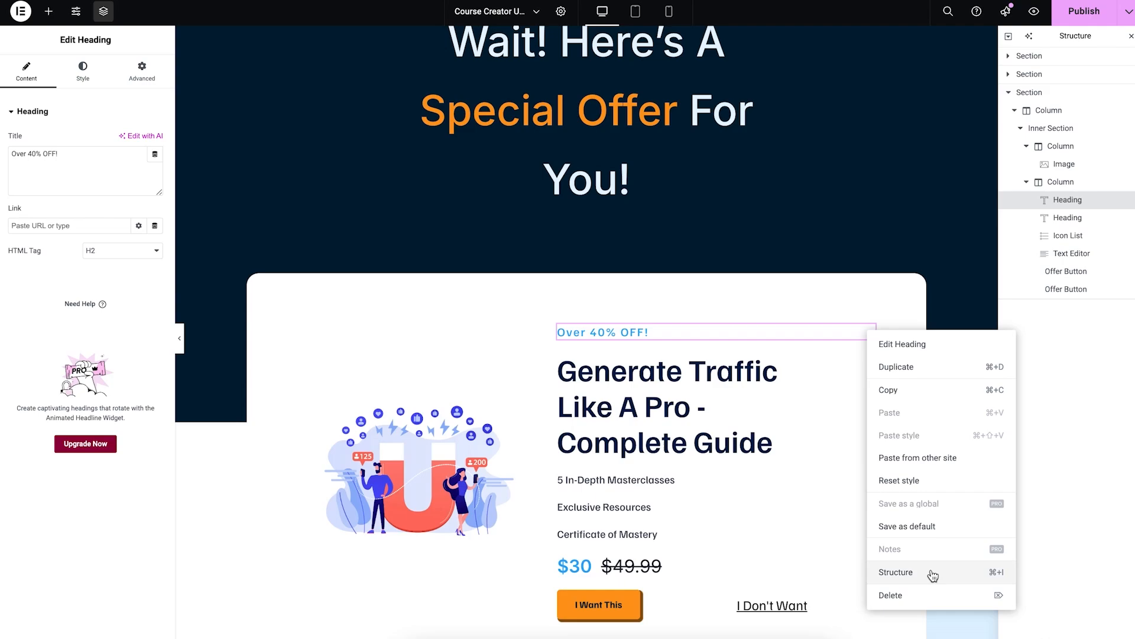
left_click(904, 597)
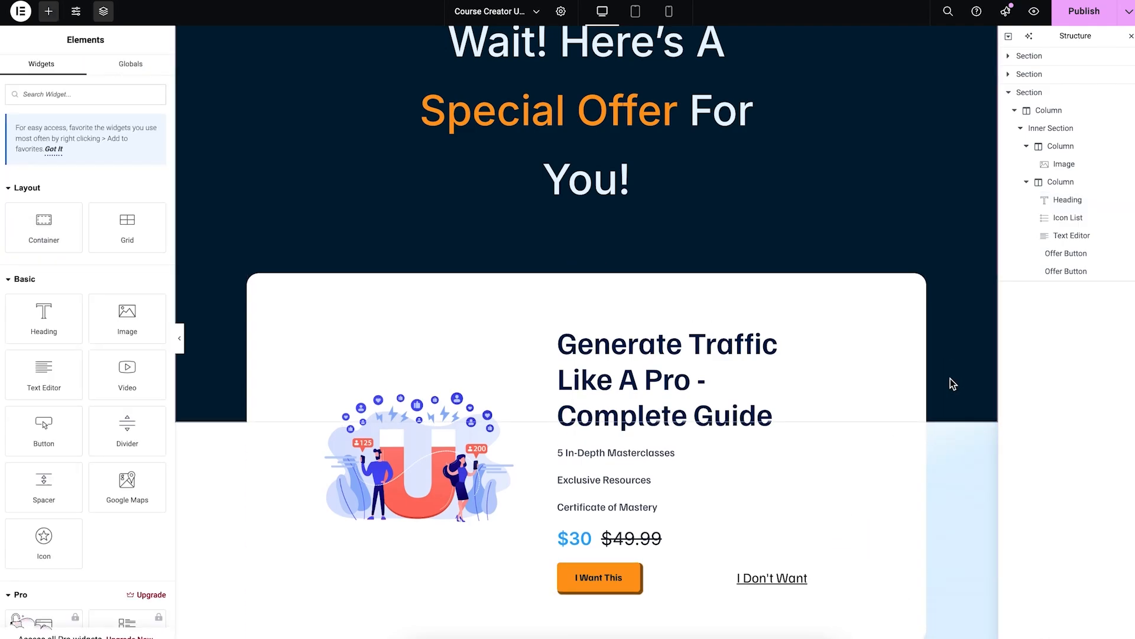
scroll(779, 436, "down", 2)
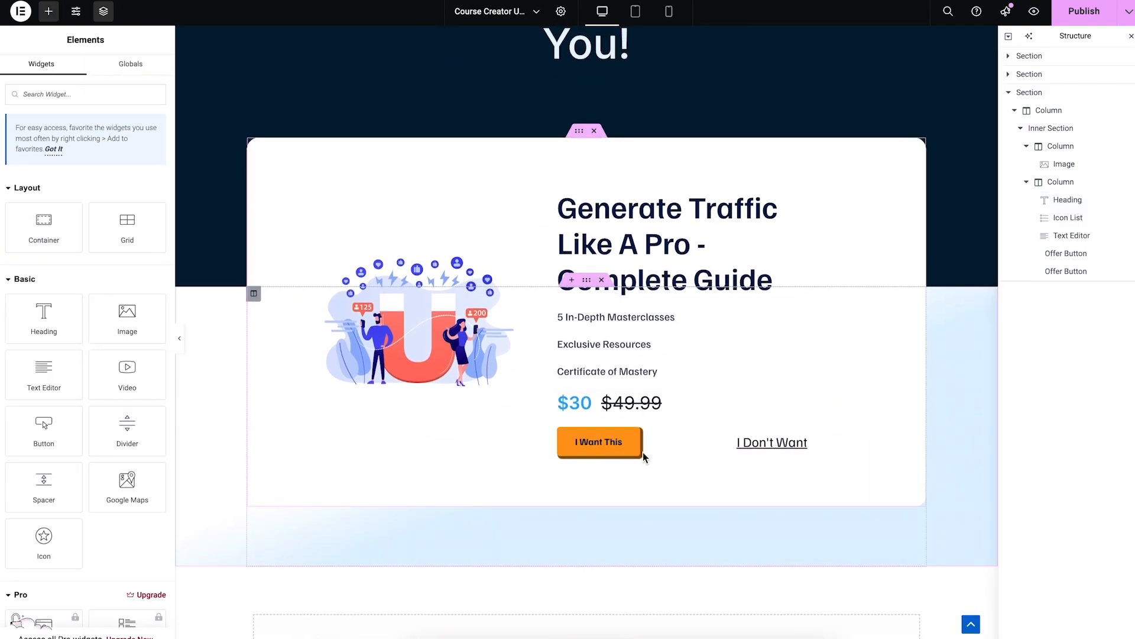
scroll(751, 535, "up", 3)
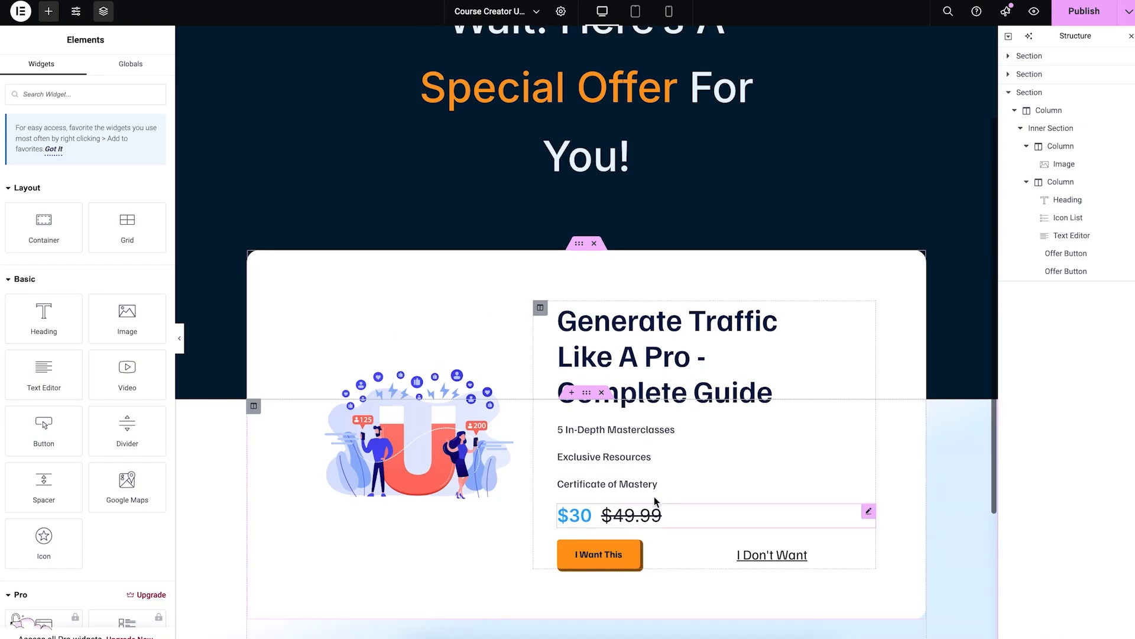
scroll(577, 351, "up", 2)
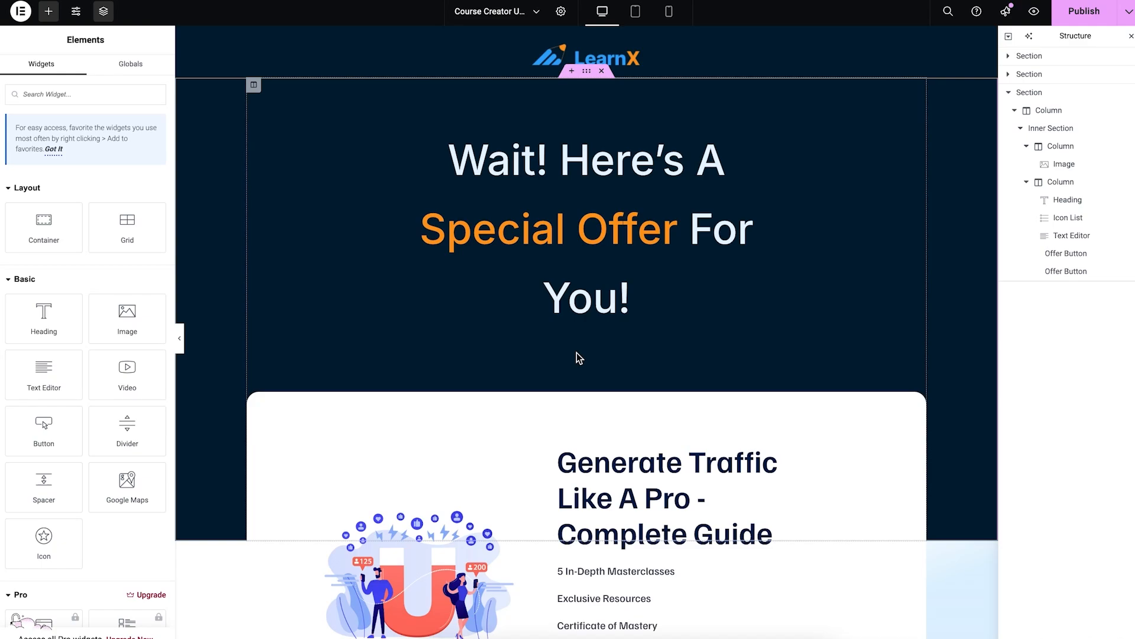
Step: Review the page, publish it, and return to the WPFunnels funnel canvas
scroll(579, 357, "down", 6)
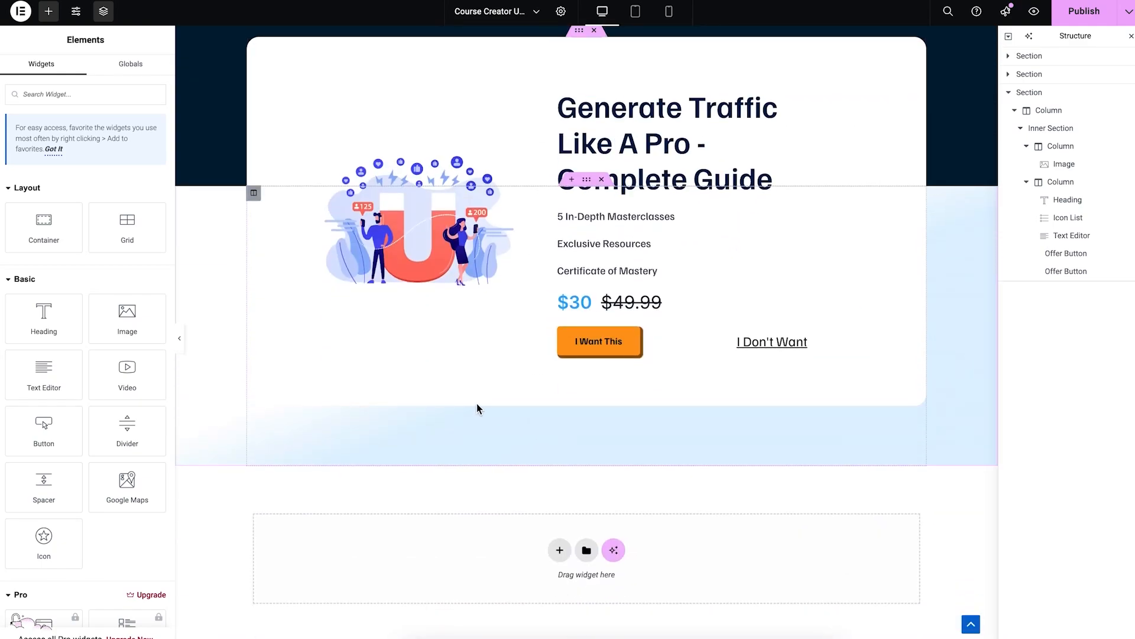
scroll(477, 403, "up", 4)
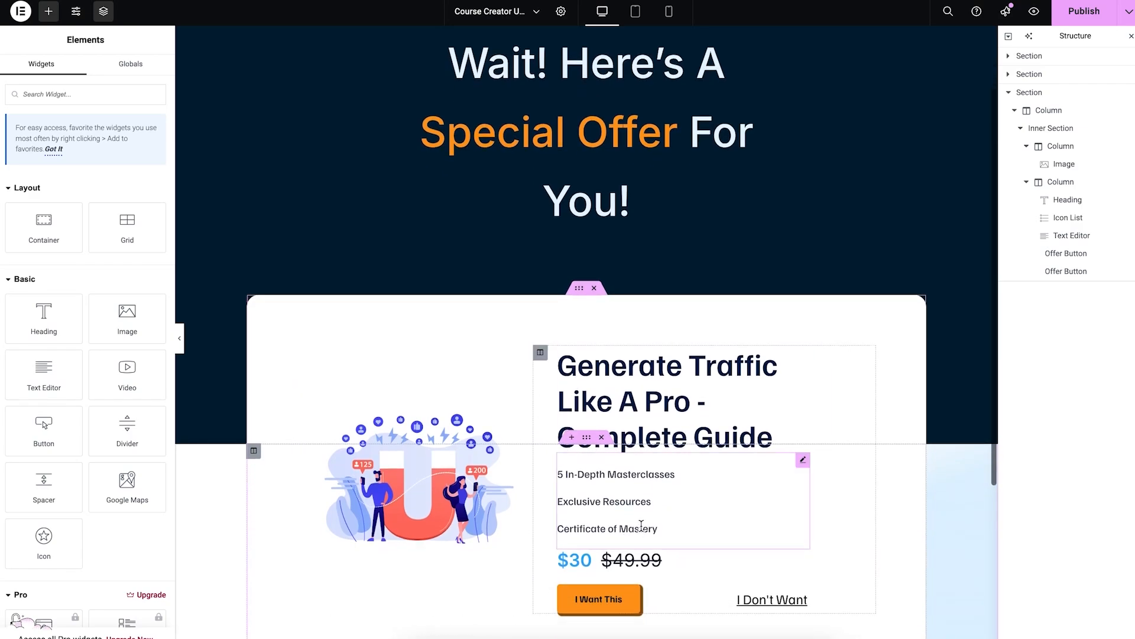
scroll(469, 341, "up", 1)
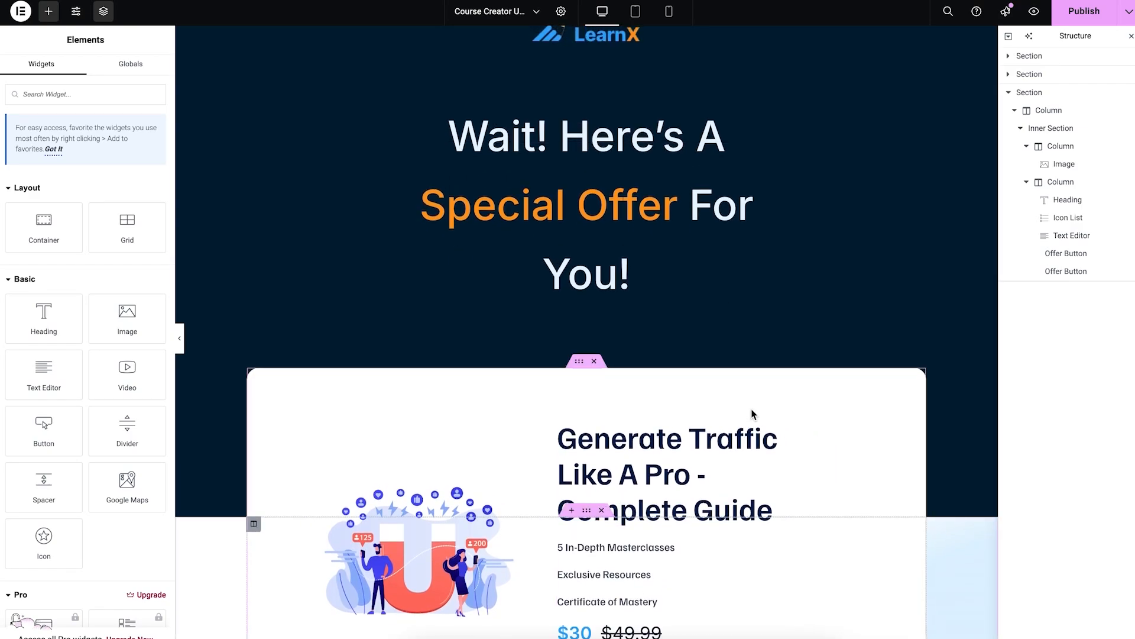
scroll(752, 413, "down", 2)
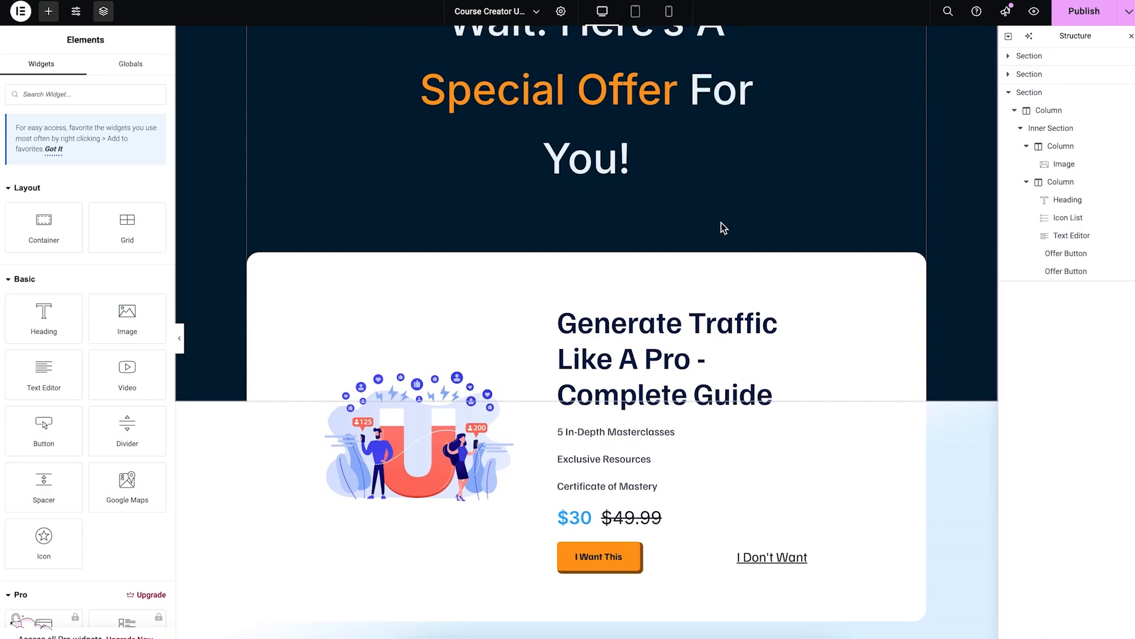
scroll(725, 228, "down", 1)
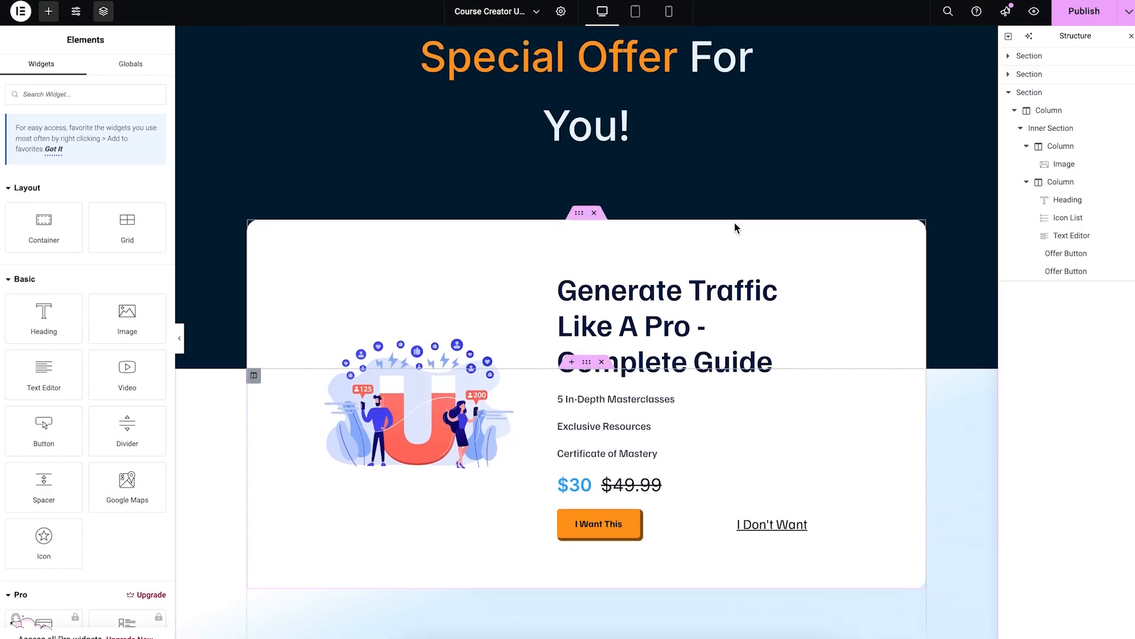
left_click(1077, 12)
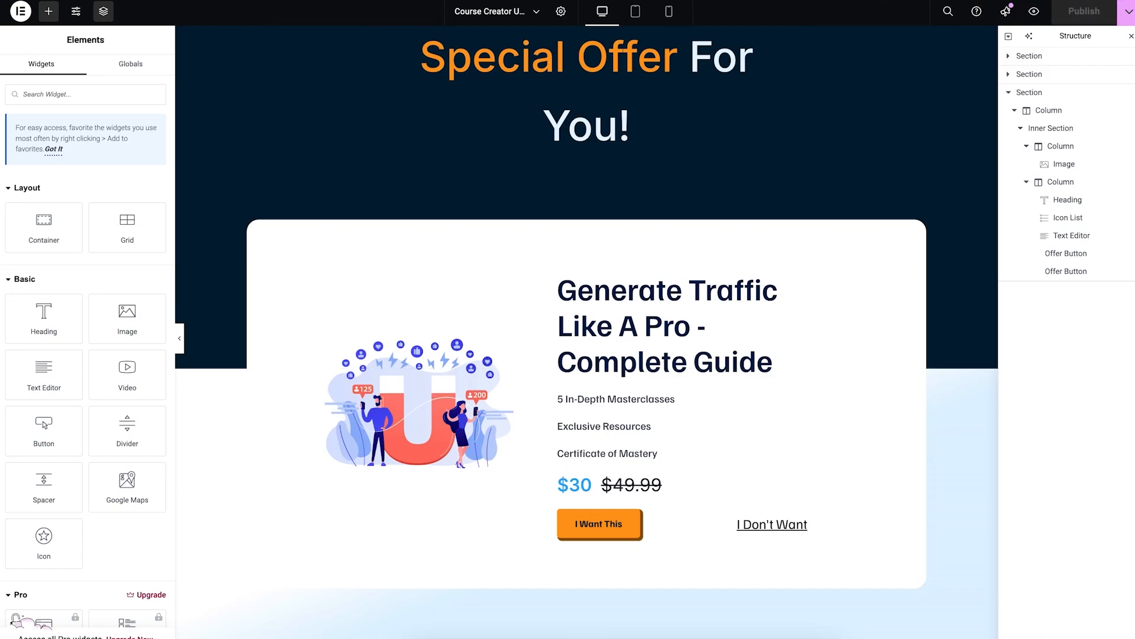
left_click(118, 1)
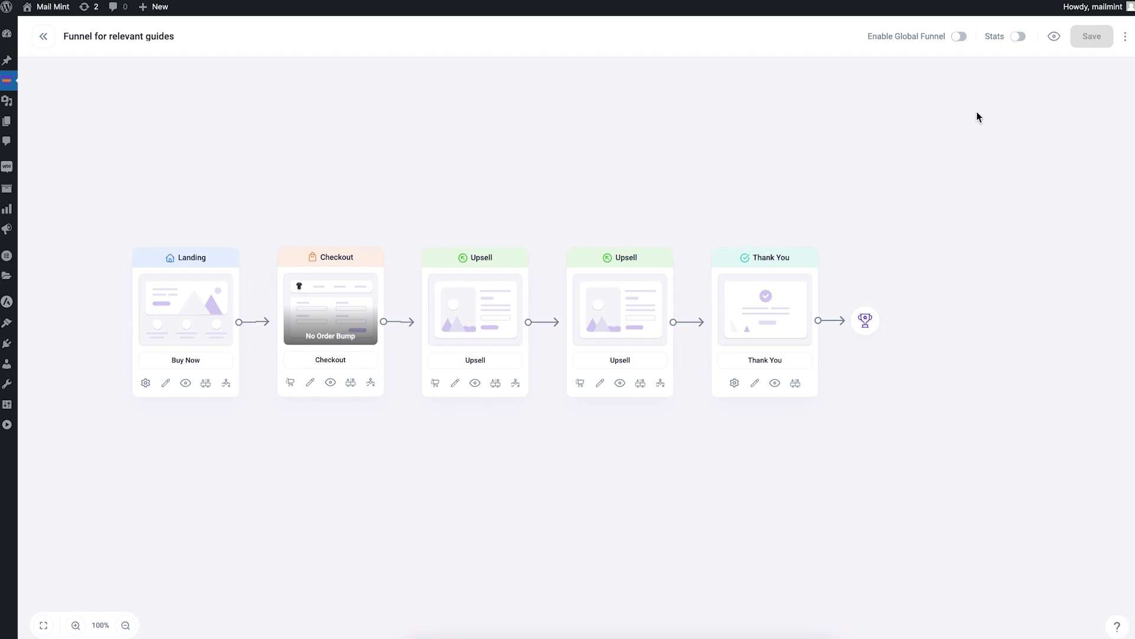
Step: Open the funnel preview link in an incognito window to view the Complete SEO Guide landing page
right_click(1053, 38)
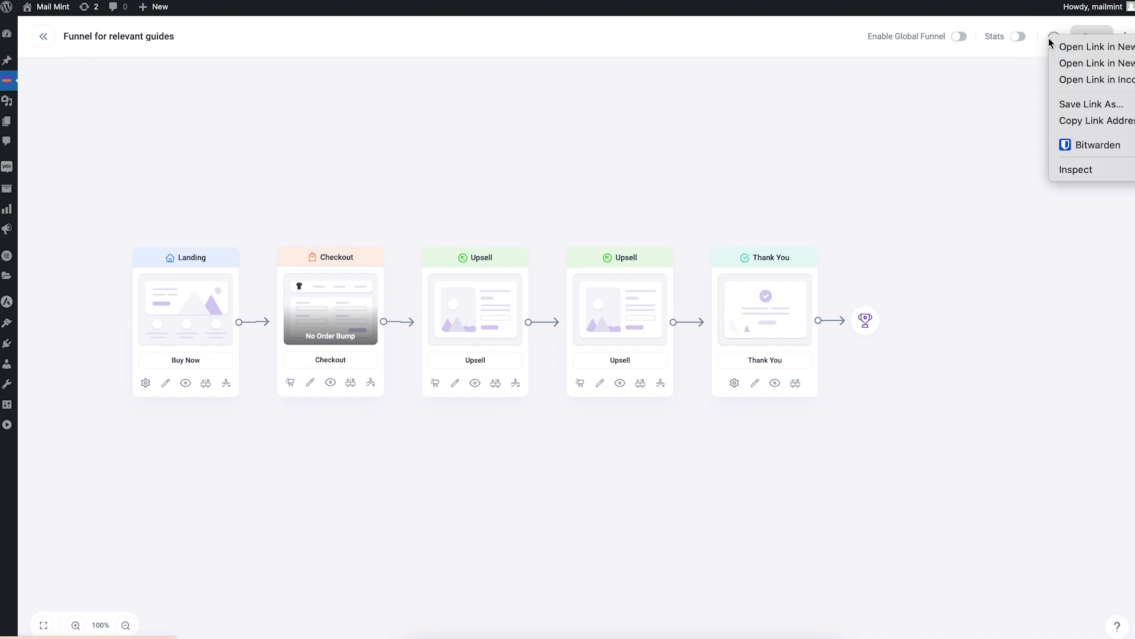
left_click(1070, 79)
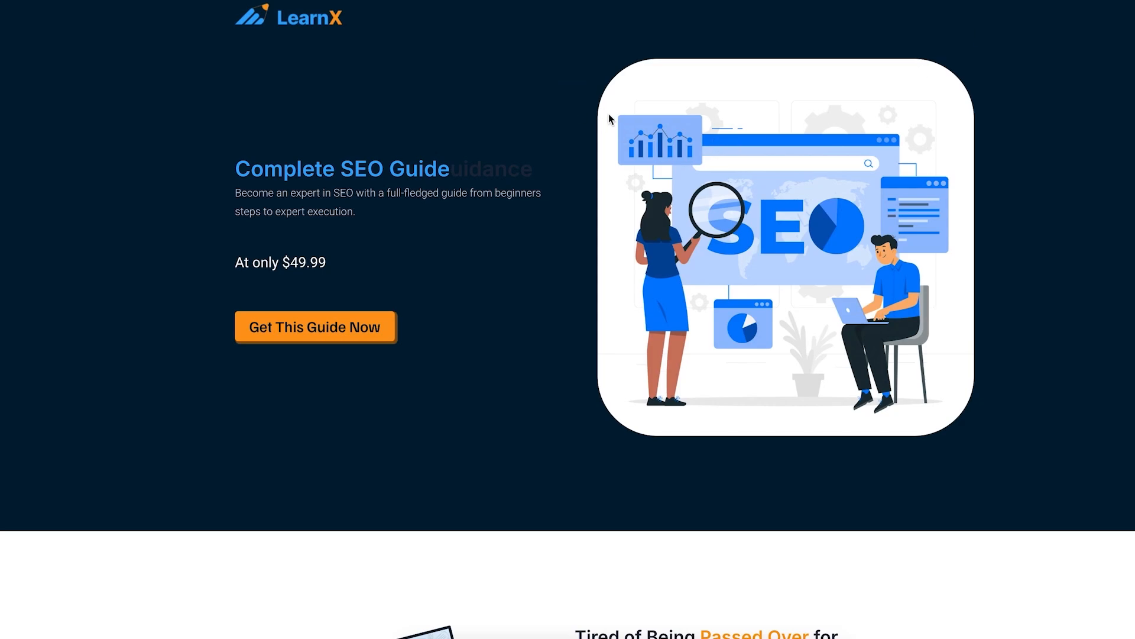
Step: Go to checkout for the Complete SEO Guide and fill in the buyer's billing name
left_click(324, 332)
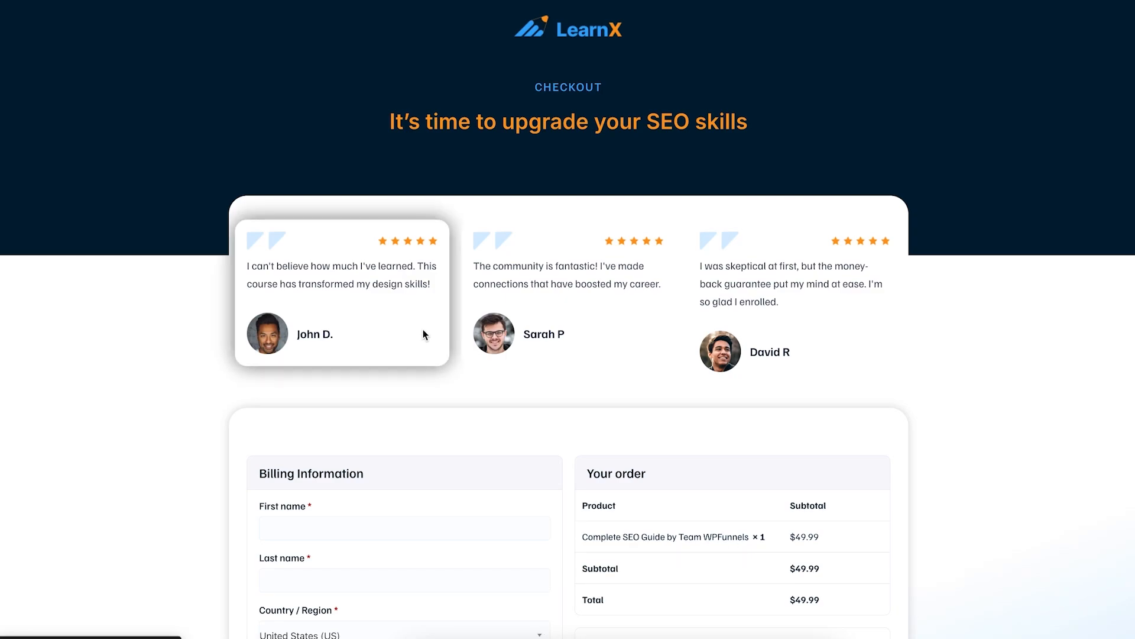
scroll(727, 329, "down", 2)
scroll(719, 326, "down", 5)
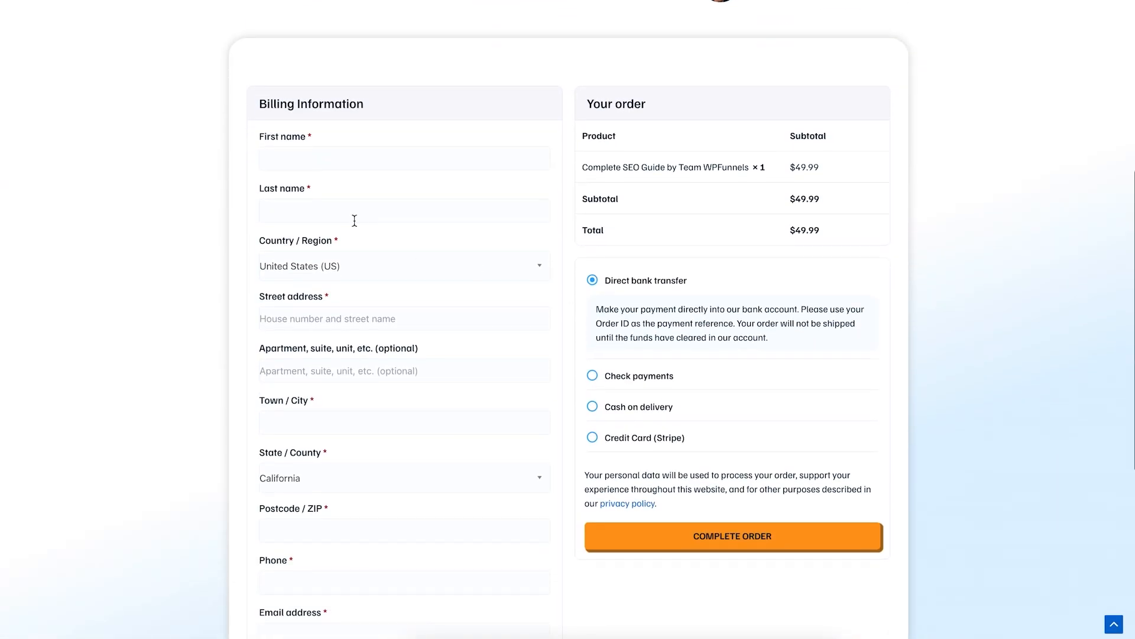
left_click(341, 159)
type("C S")
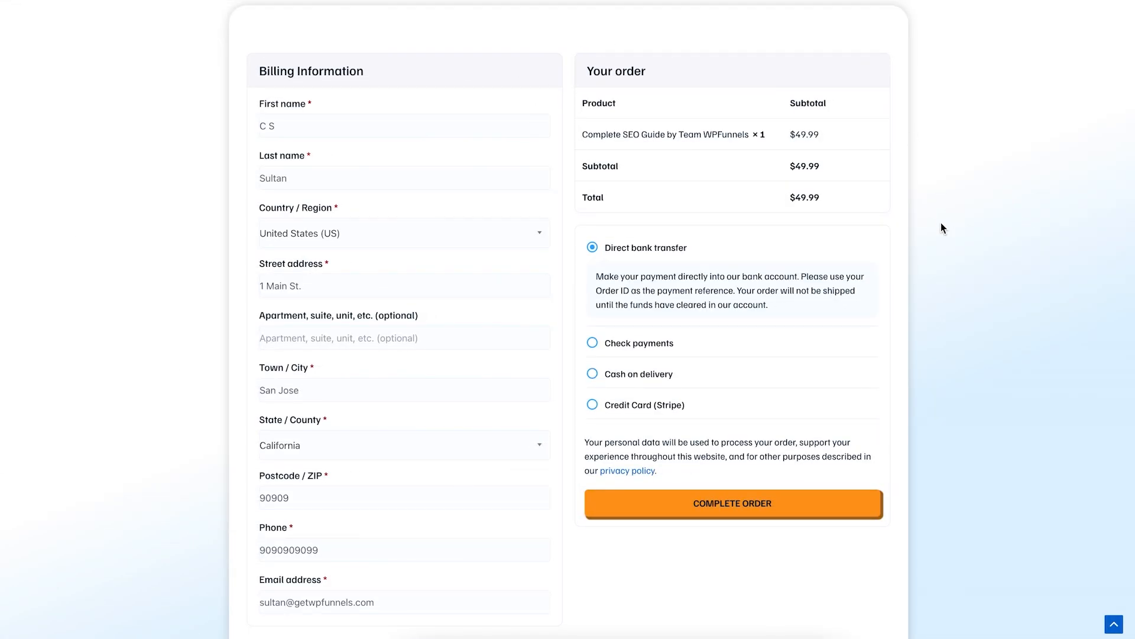
Step: Pay by Credit Card (Stripe) with the test card, expiry and CVC, and complete the order
left_click(645, 409)
left_click(683, 459)
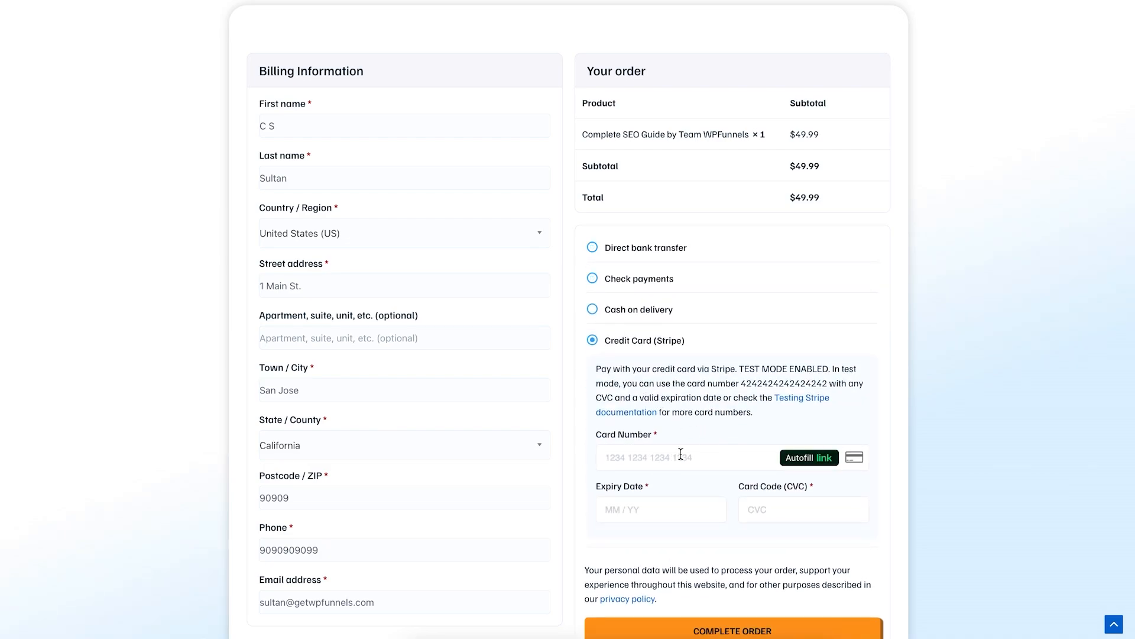
type("4242")
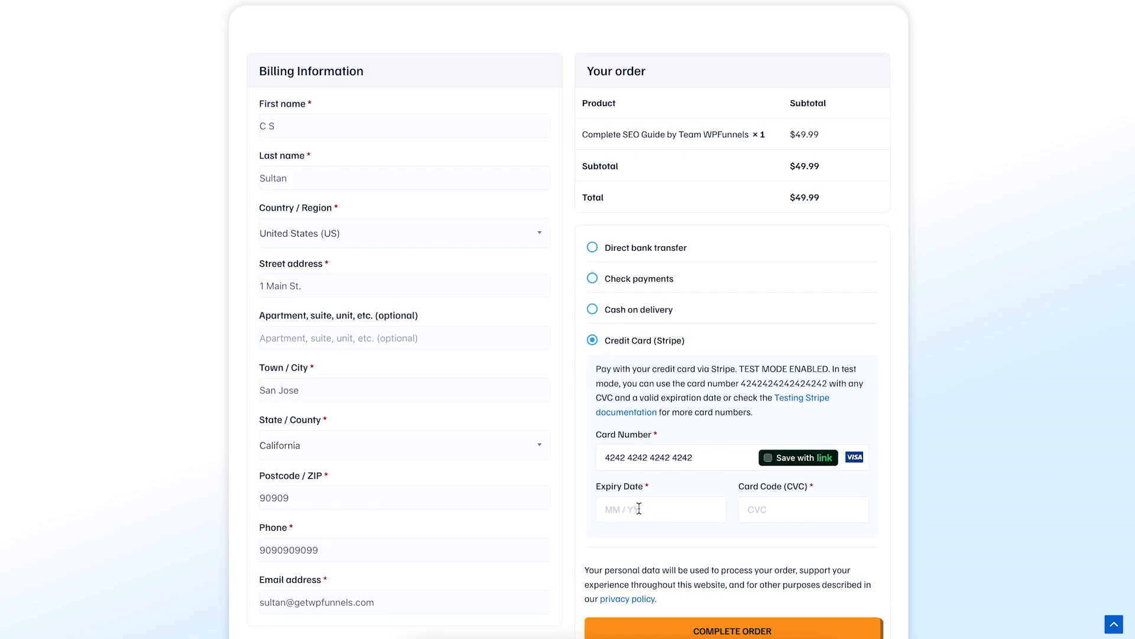
type("4242424242421227")
left_click(794, 512)
type("123")
scroll(751, 621, "down", 1)
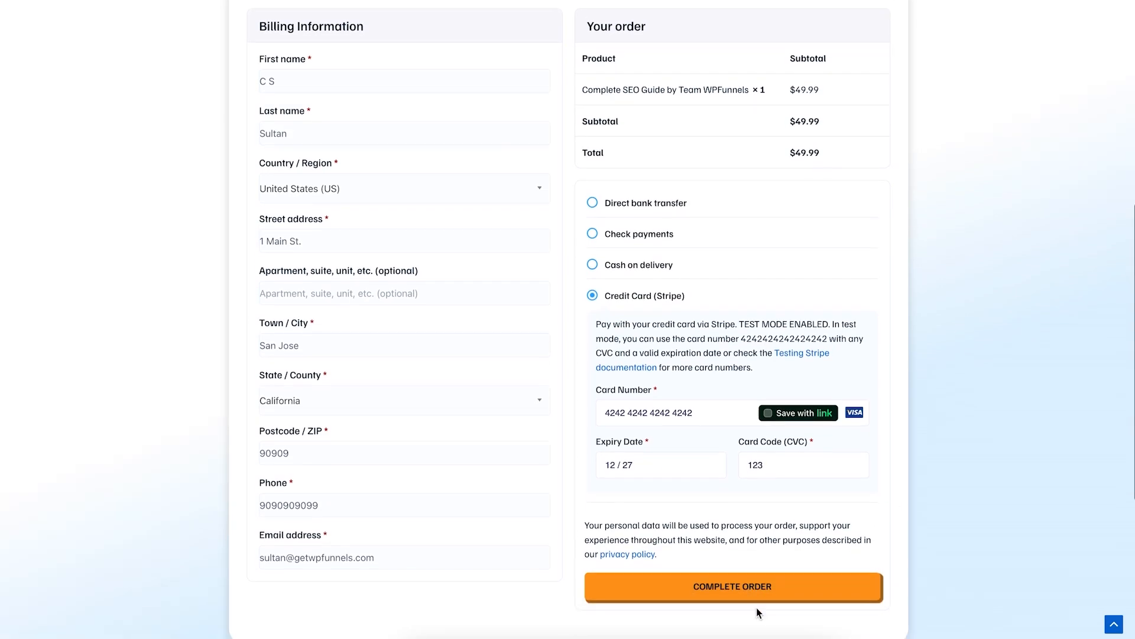
left_click(750, 584)
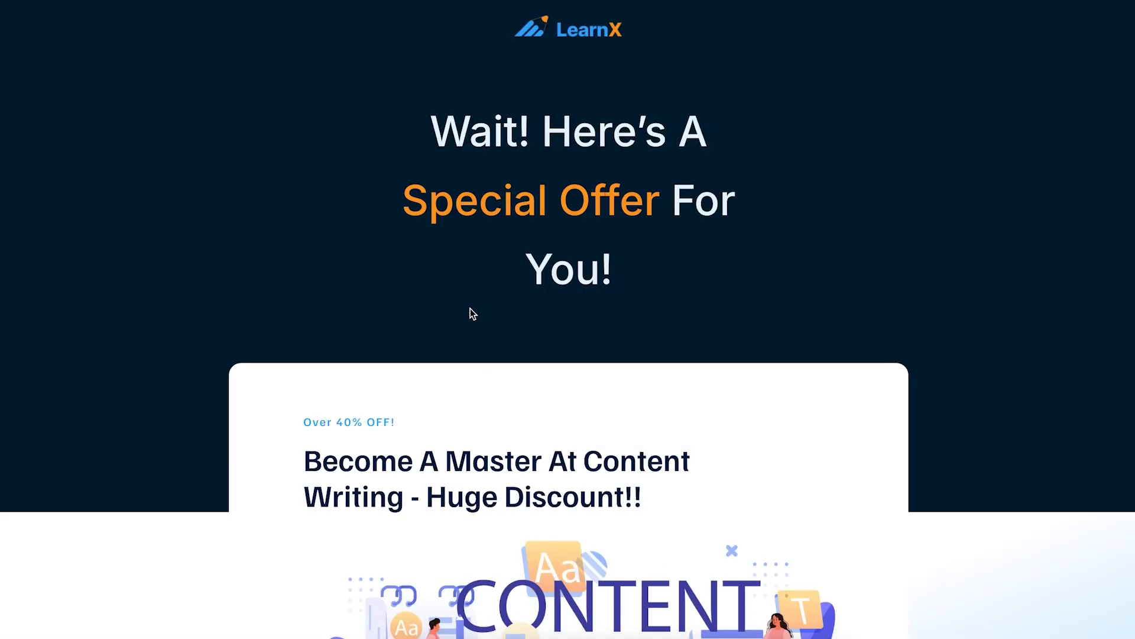
Step: Accept the $30 Content Writing upsell with "Yes, I want This!"
scroll(554, 256, "down", 5)
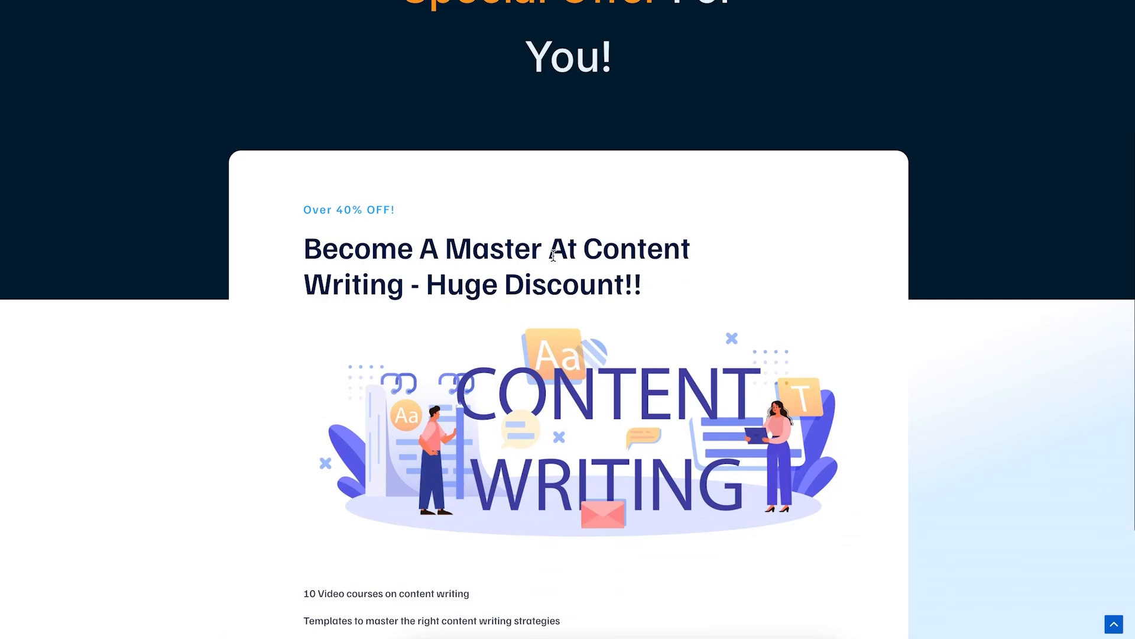
scroll(554, 260, "down", 1)
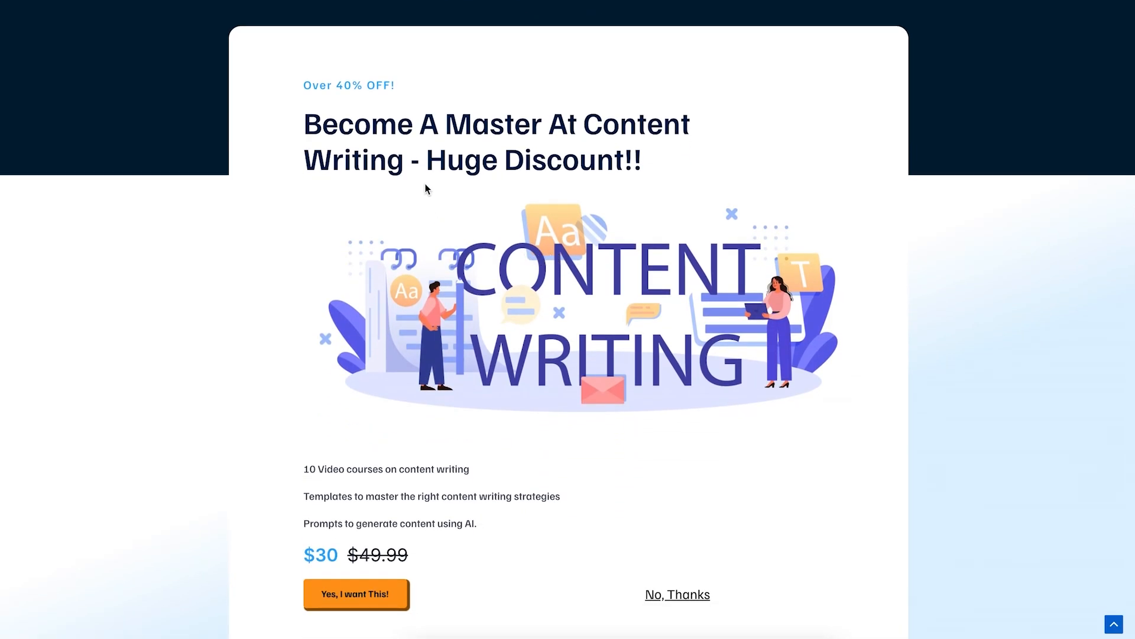
scroll(687, 226, "down", 1)
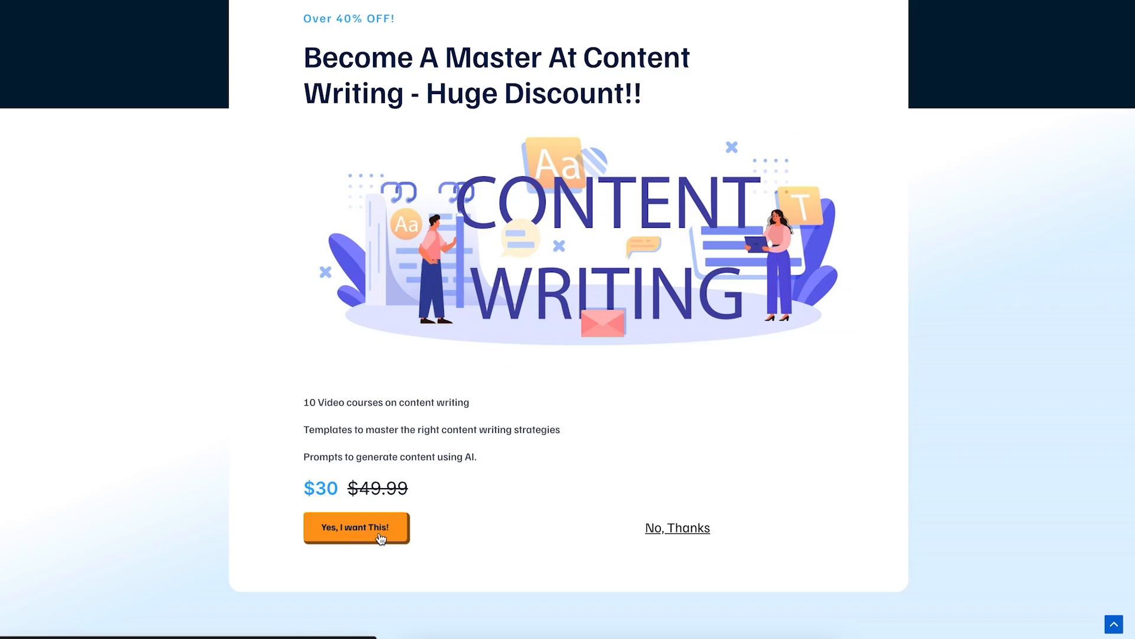
left_click(354, 527)
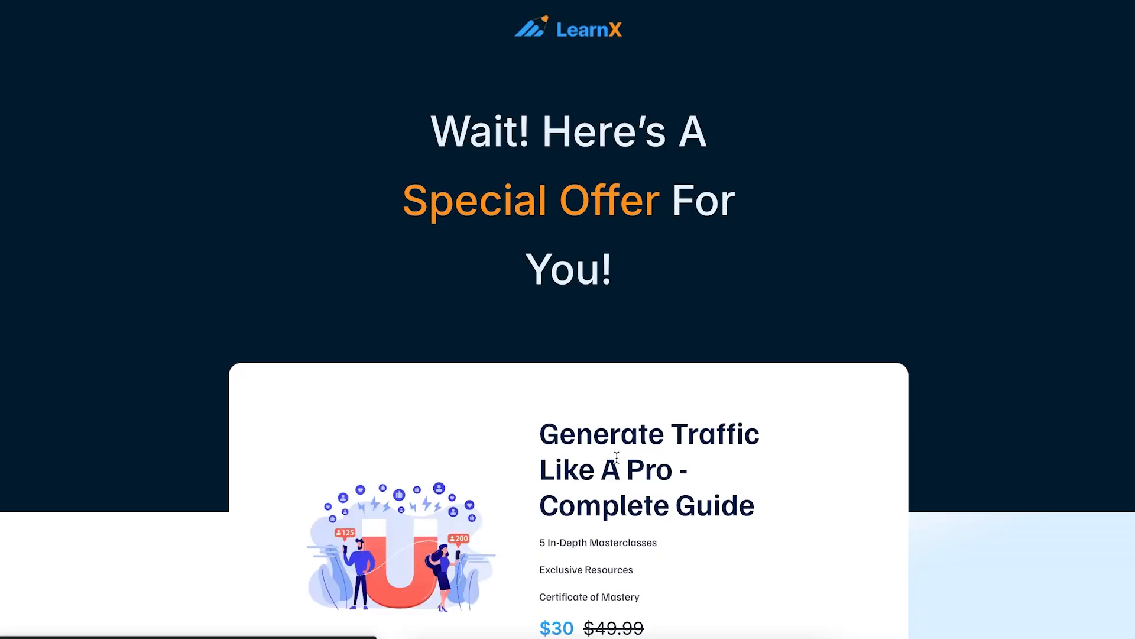
Step: Accept the $30 Generate Traffic guide offer with "I Want This"
scroll(610, 363, "down", 2)
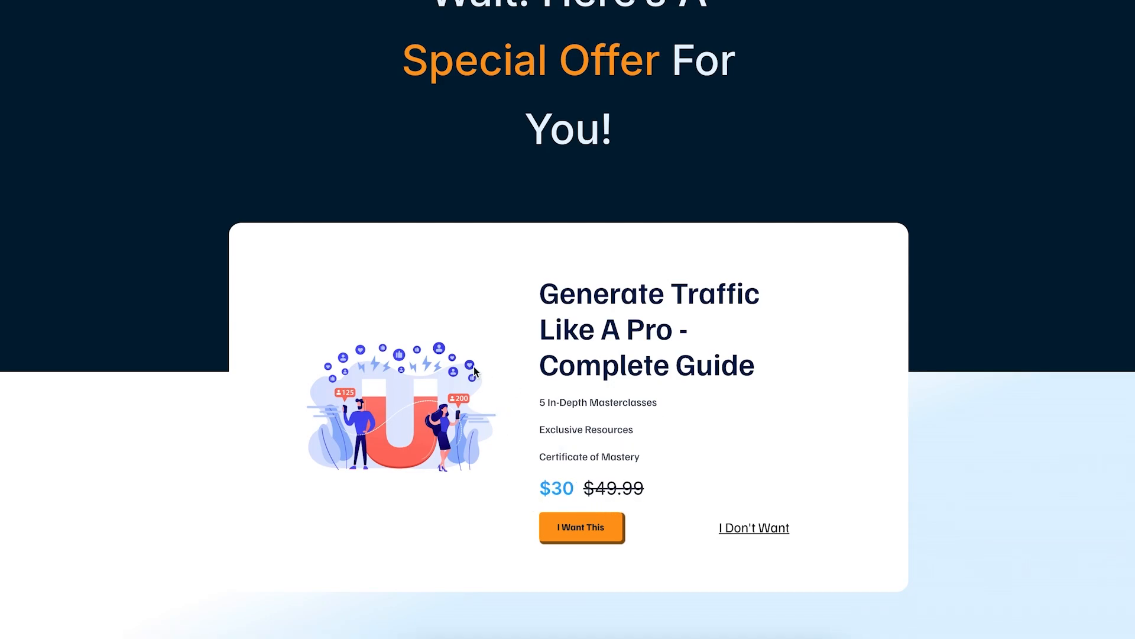
scroll(477, 371, "up", 2)
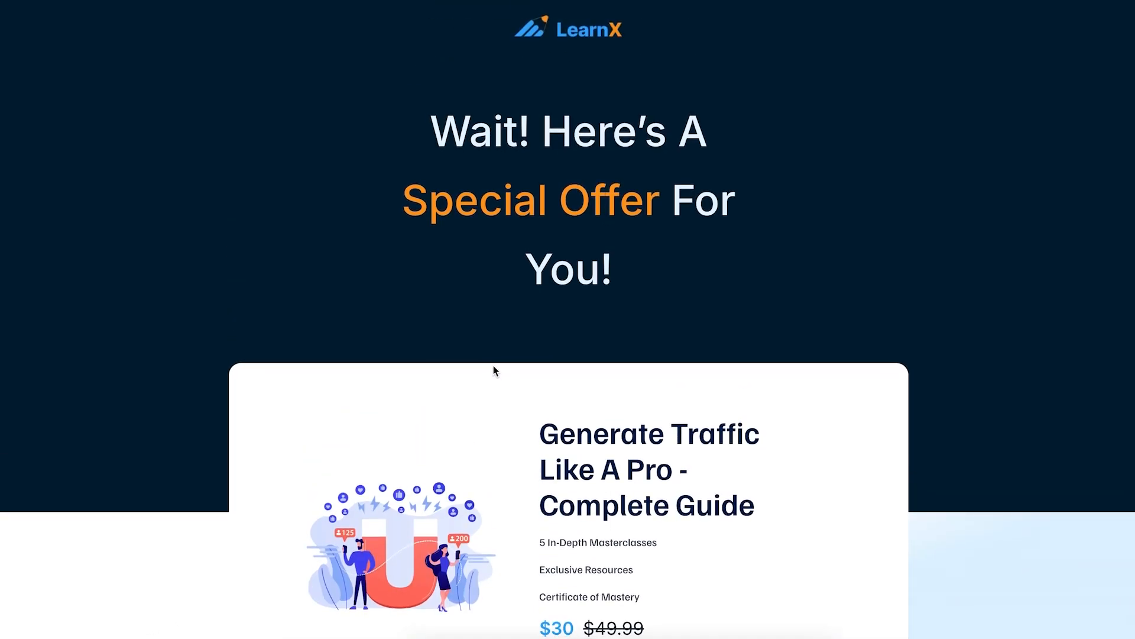
scroll(494, 372, "down", 2)
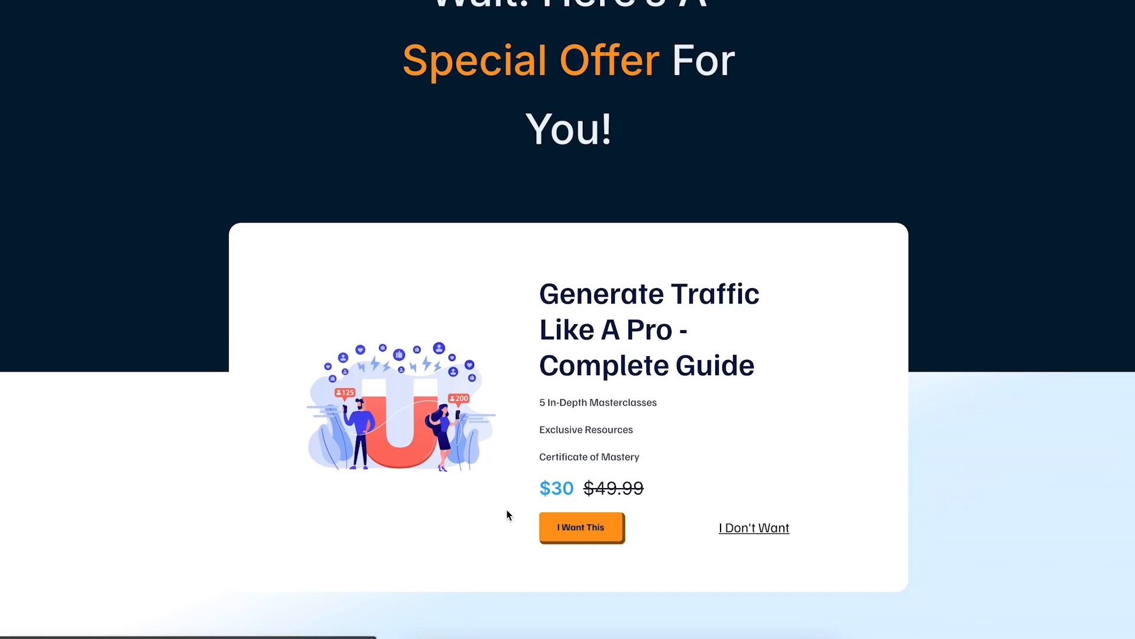
left_click(591, 530)
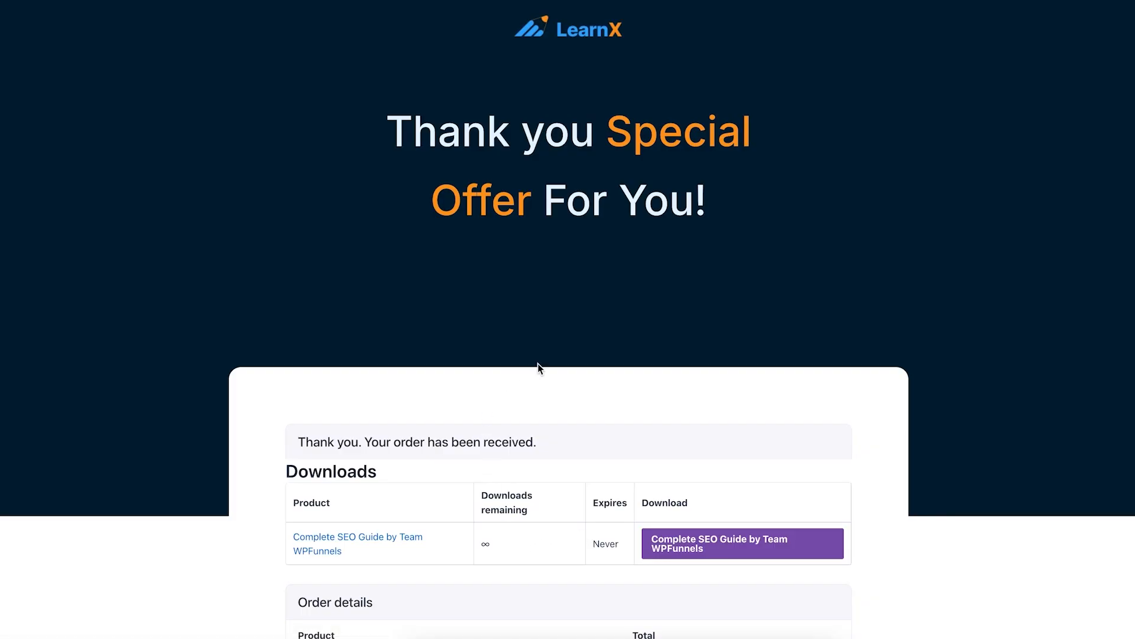
Step: Scroll through the thank-you page reviewing the main order and offer order details
scroll(701, 375, "down", 5)
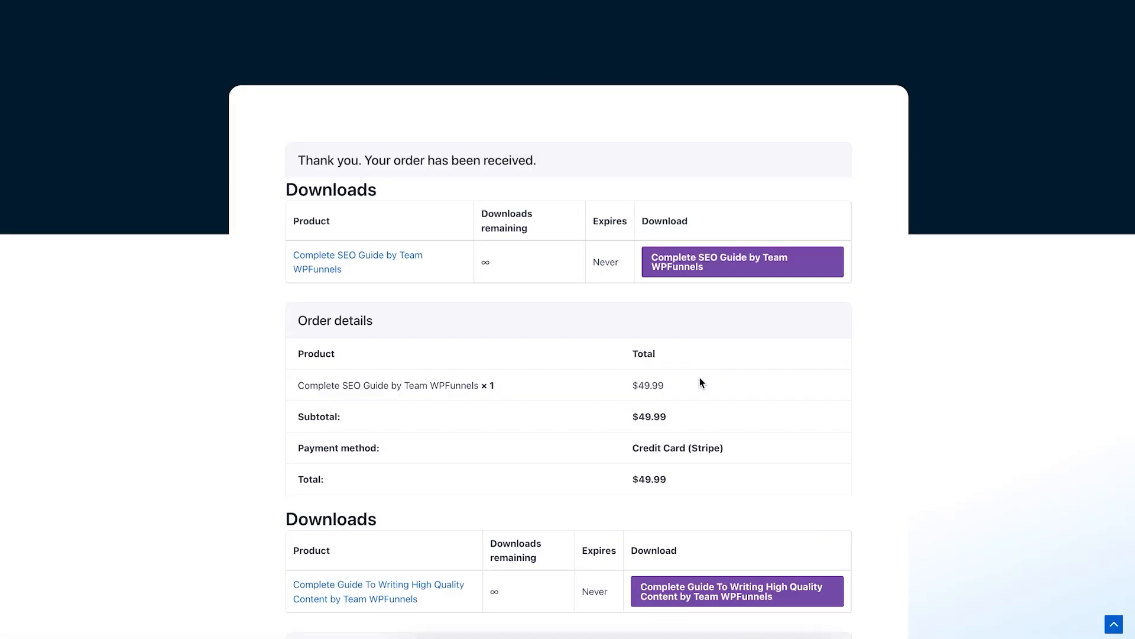
scroll(700, 383, "down", 7)
scroll(699, 383, "down", 2)
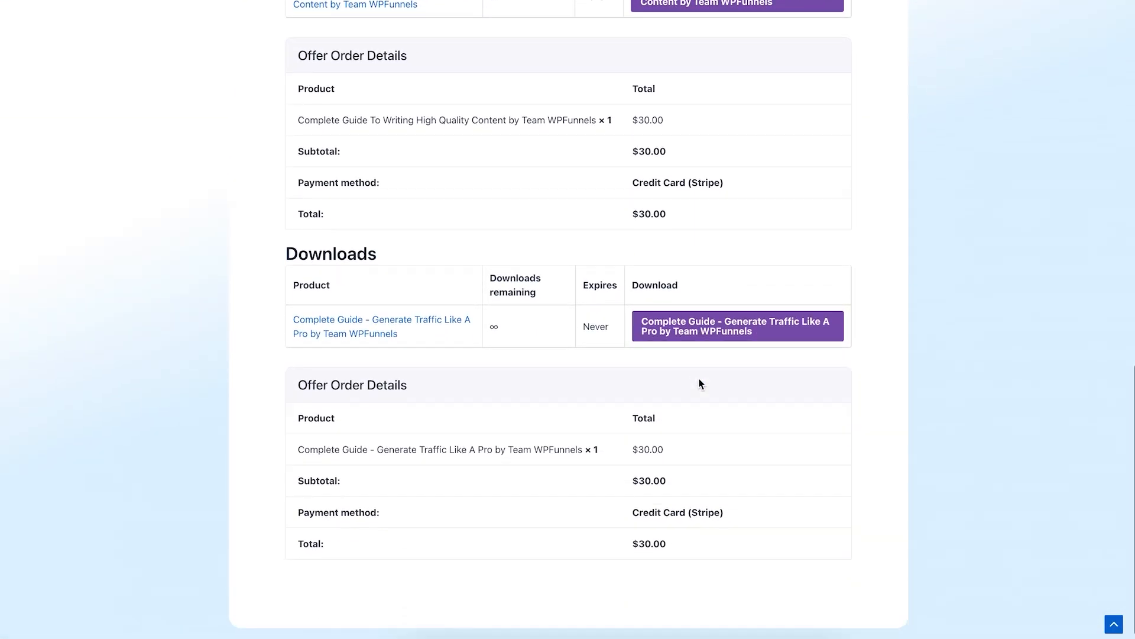
scroll(699, 383, "up", 10)
scroll(355, 407, "down", 6)
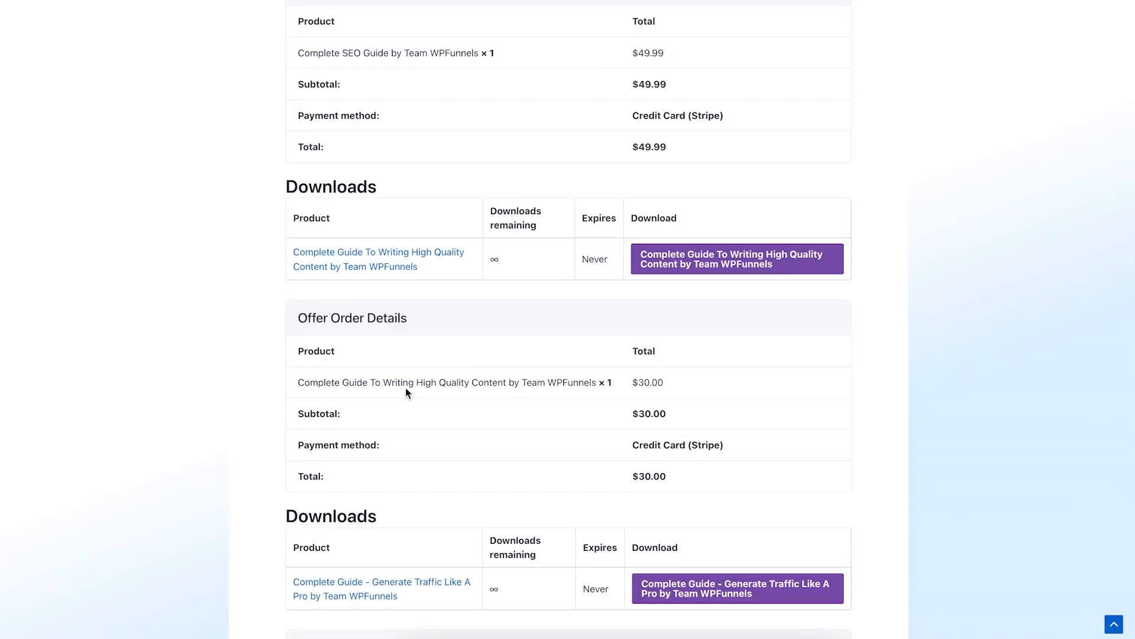
scroll(496, 385, "down", 5)
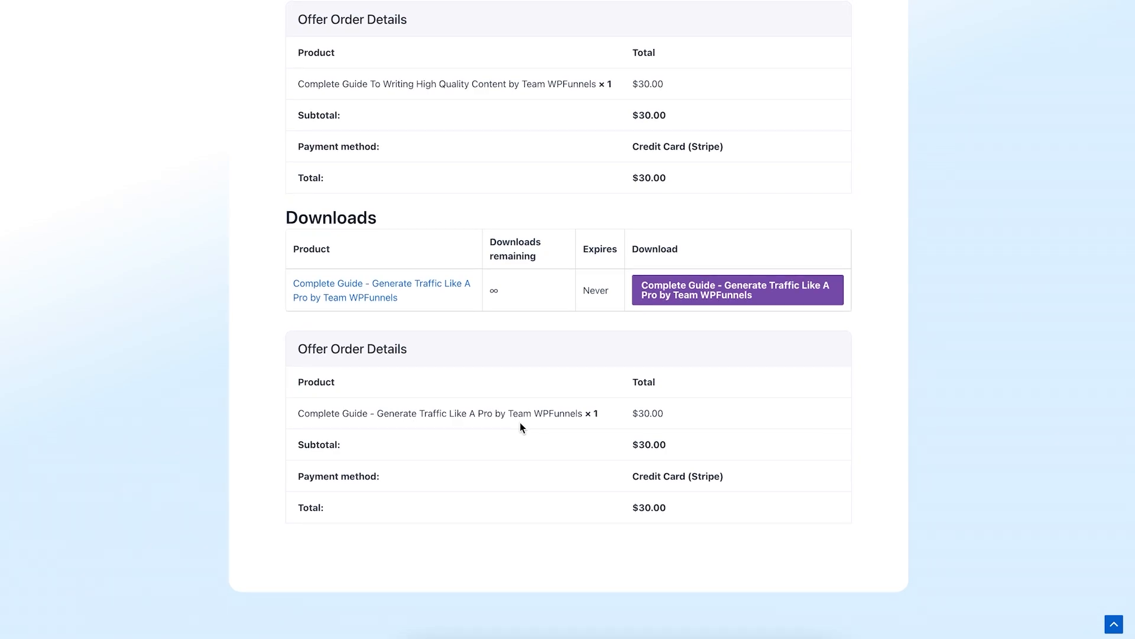
scroll(520, 422, "up", 11)
Step: Highlight the $49.99 main order total and both $30.00 offer order totals
left_click_drag(683, 533, 632, 528)
scroll(713, 499, "down", 6)
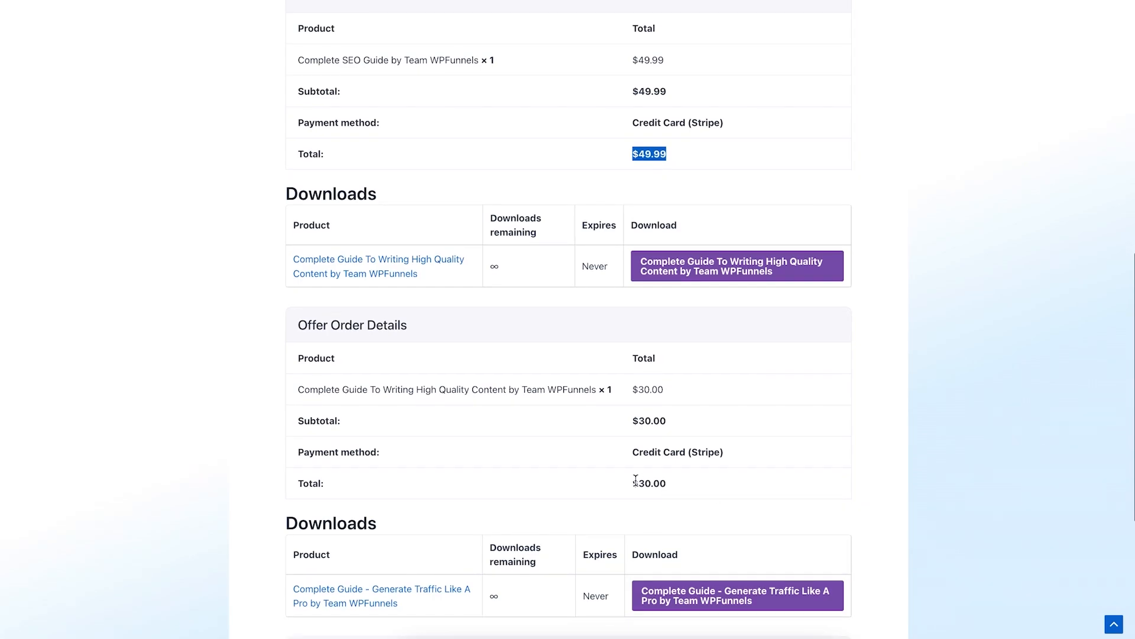
left_click_drag(631, 484, 725, 490)
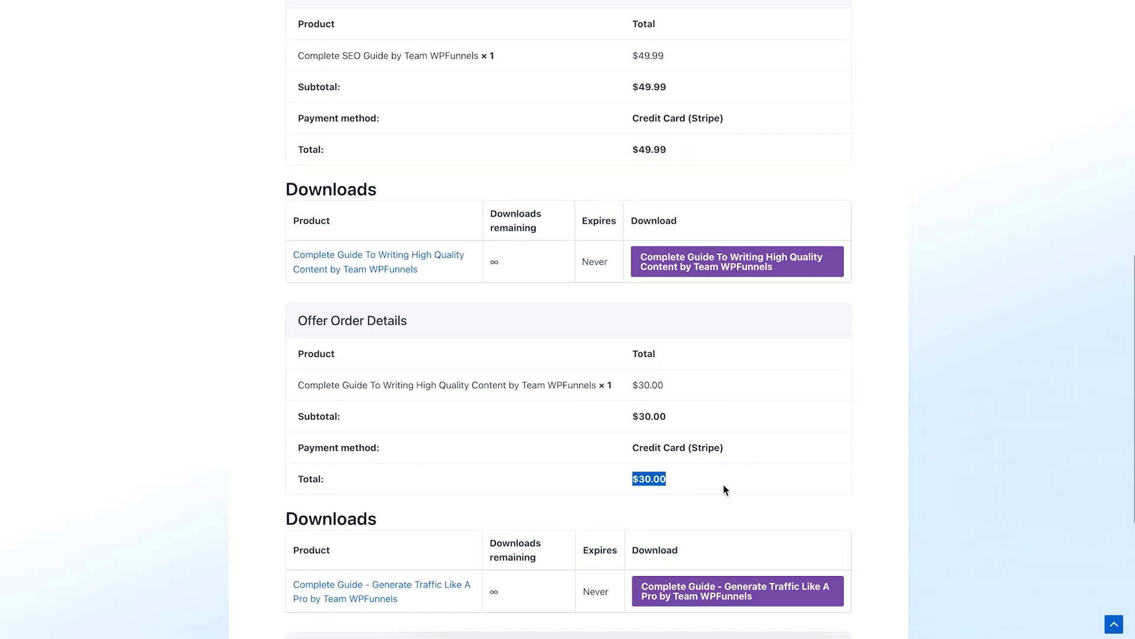
scroll(723, 491, "down", 5)
left_click_drag(630, 507, 734, 518)
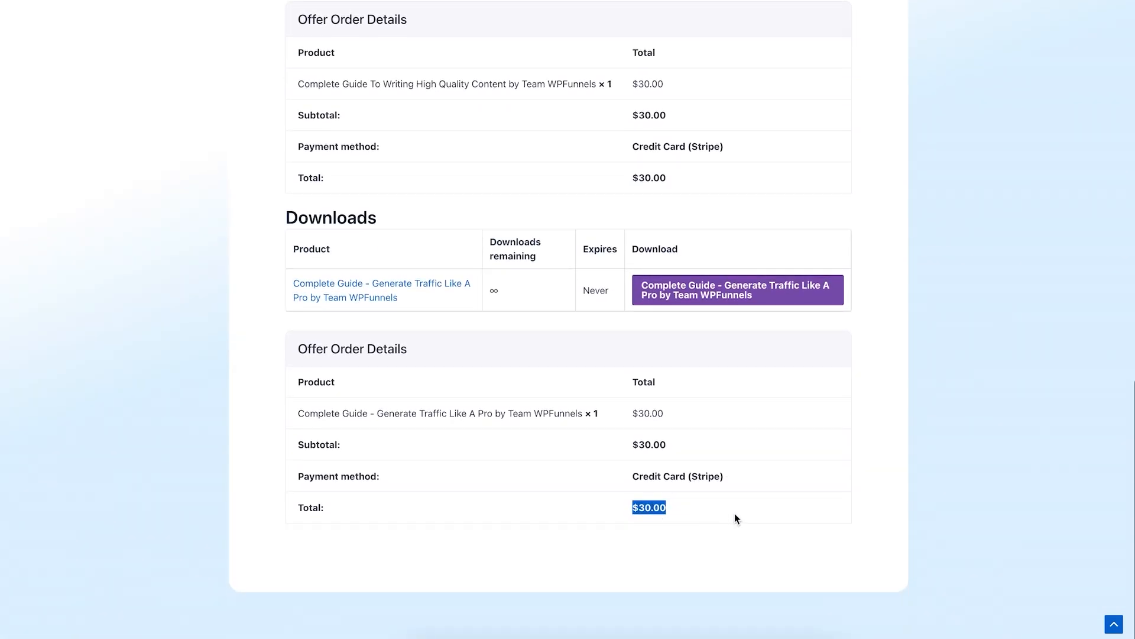
scroll(734, 518, "up", 10)
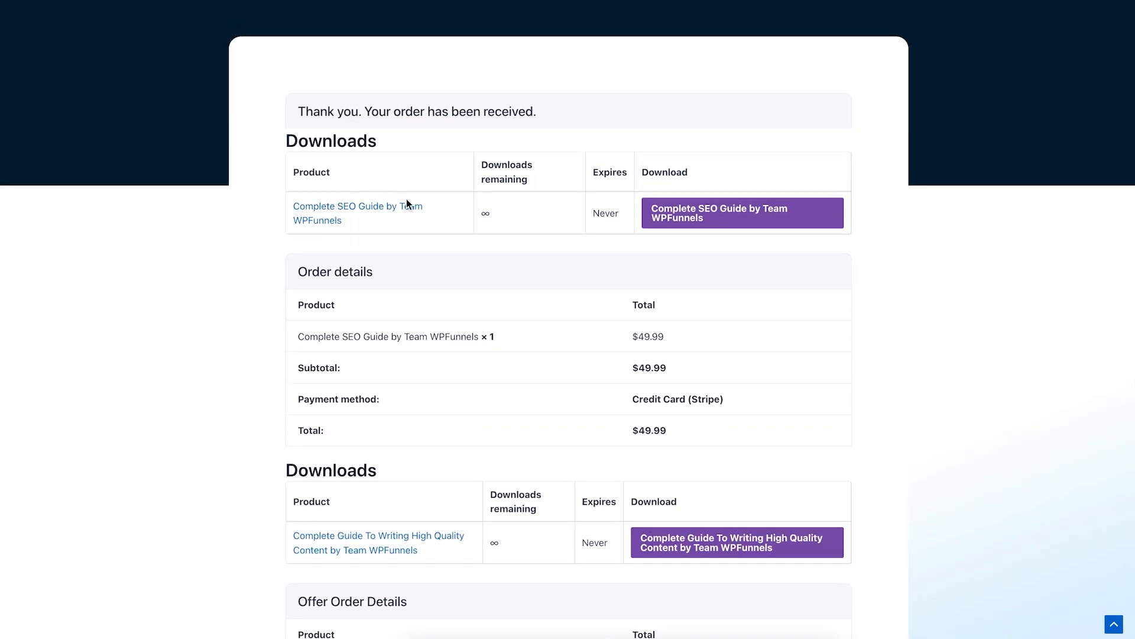